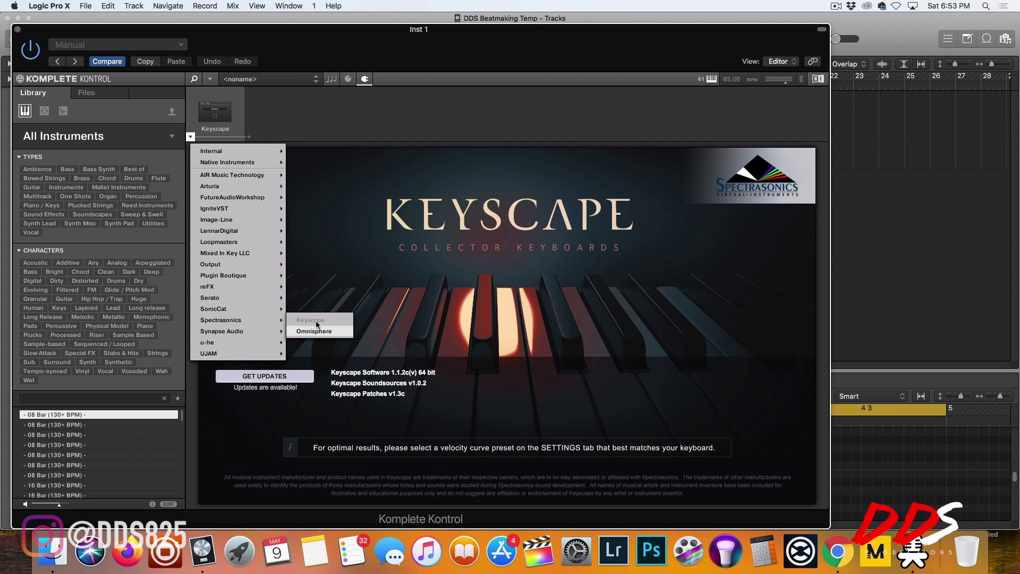
# Step: Load Omnisphere as the Inst 1 instrument, expand its patch browser and choose the Keyscape Creative directory
pyautogui.click(314, 331)
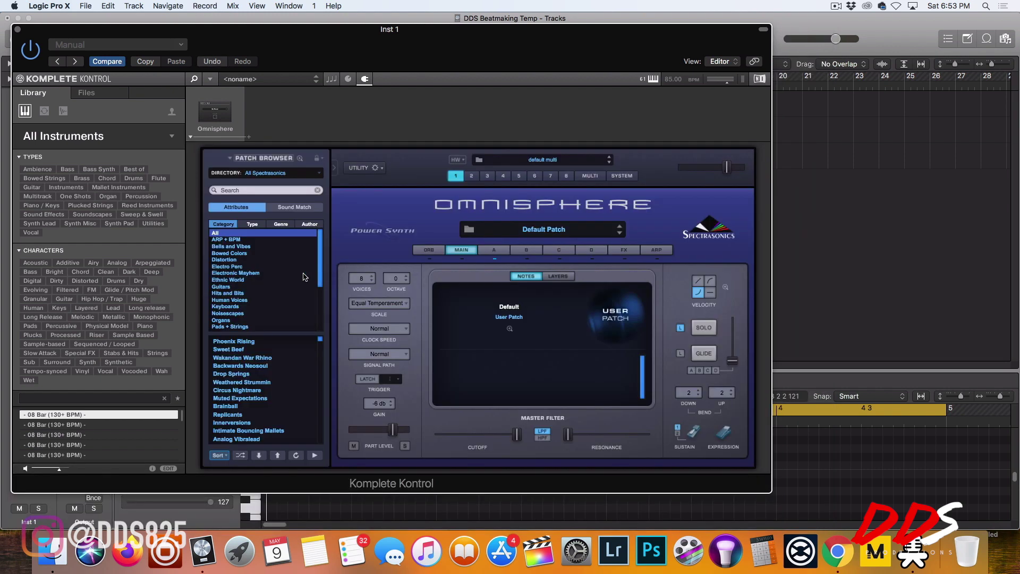
pyautogui.click(299, 159)
pyautogui.click(268, 181)
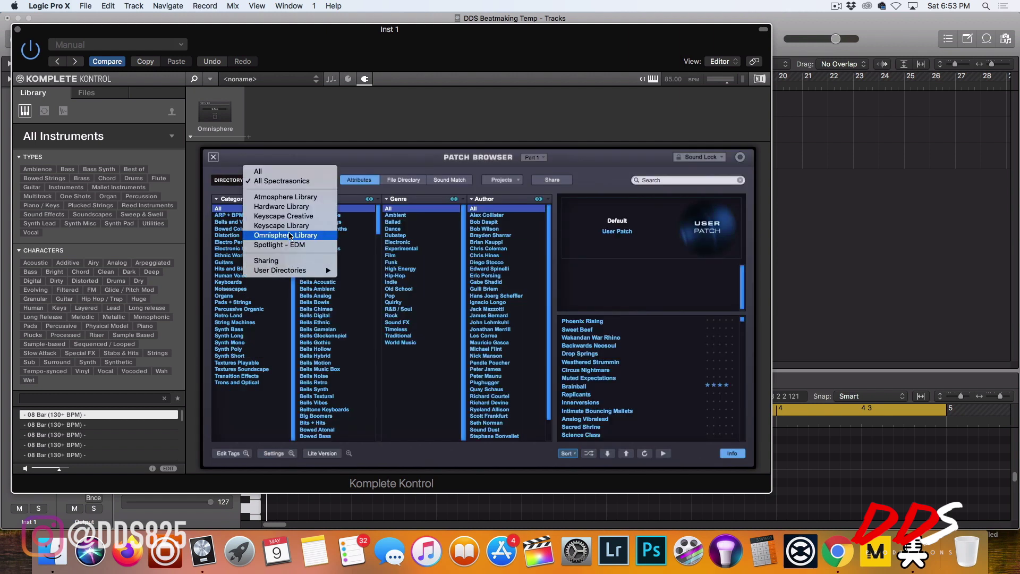
pyautogui.click(288, 220)
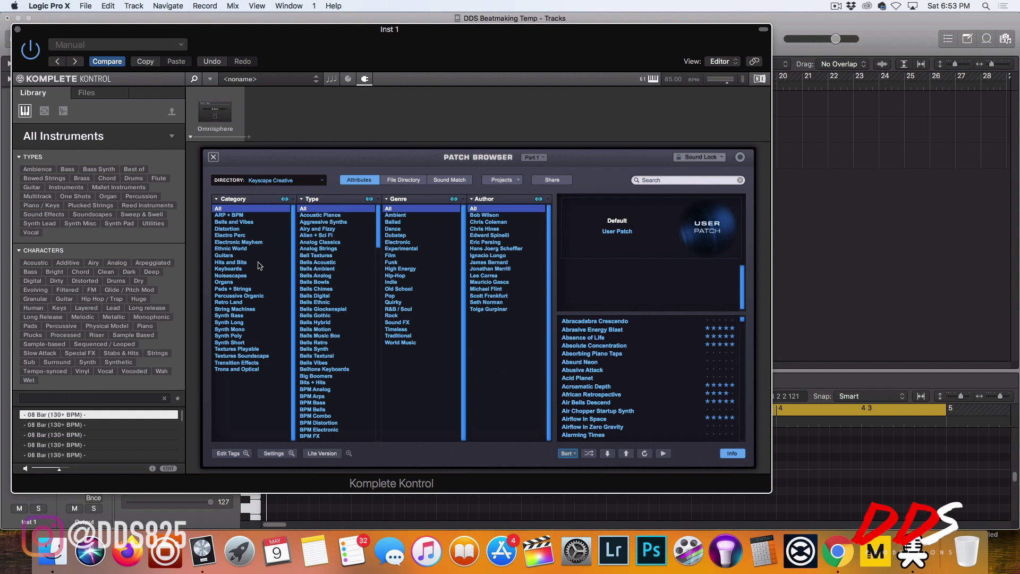
# Step: Load the Atmospheric Keys 2 patch from the Keyboards category and audition a note on the Inst 1 track
pyautogui.click(245, 276)
pyautogui.click(250, 269)
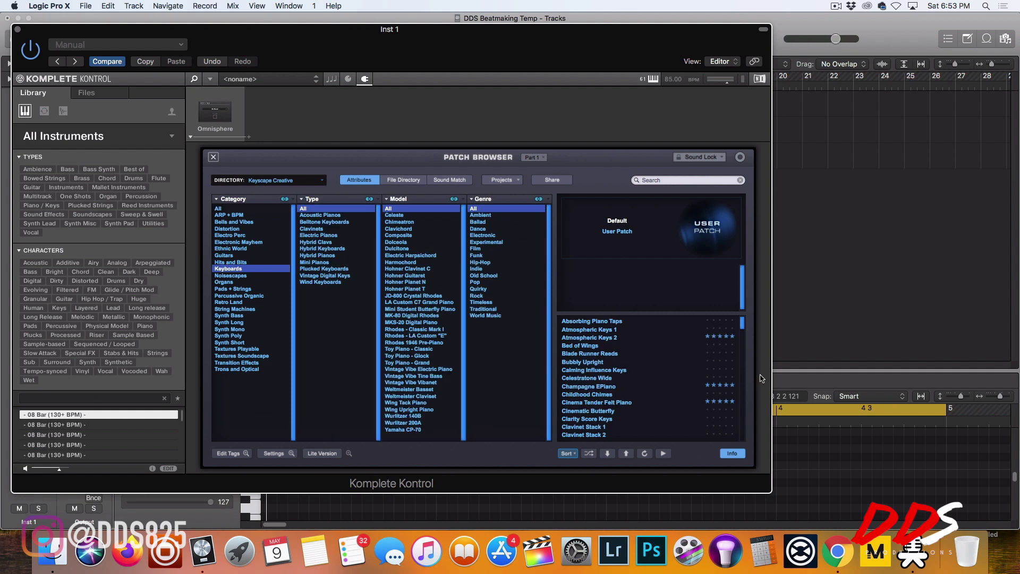
pyautogui.click(618, 338)
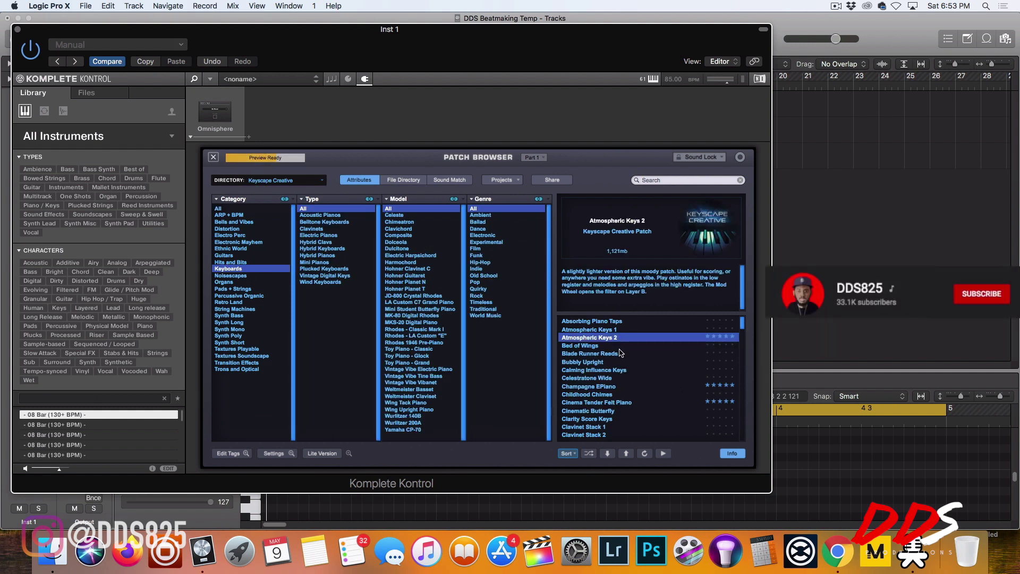
pyautogui.click(16, 30)
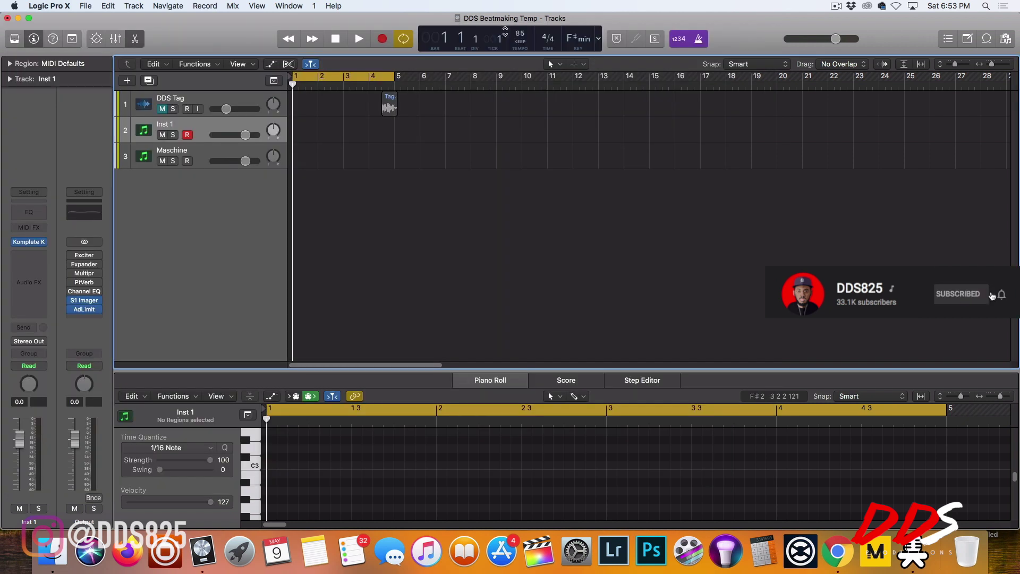
pyautogui.click(252, 466)
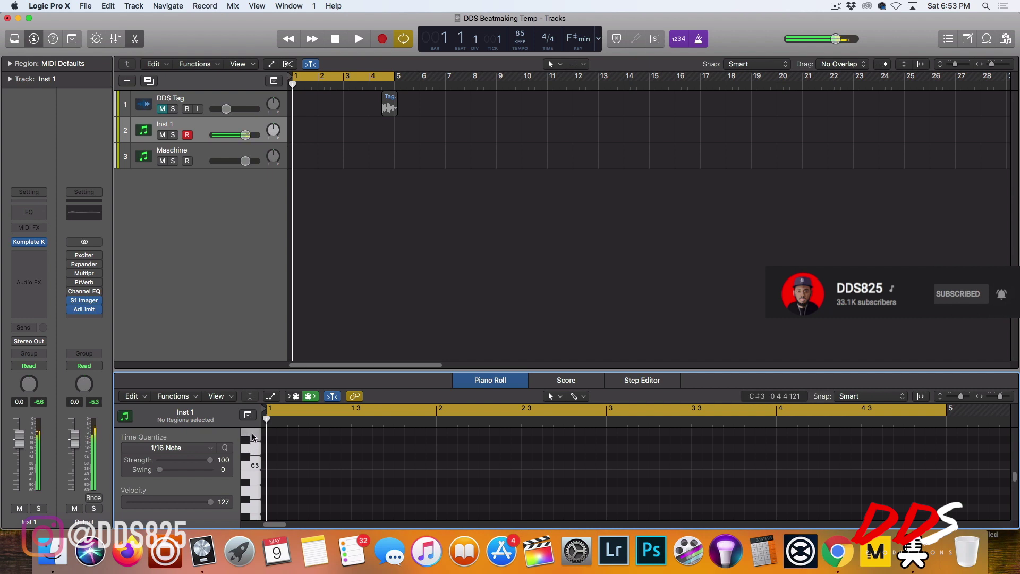
# Step: In the Inst 1 Komplete Kontrol scale settings, set the scale to C# Minor with the Easy key mode
pyautogui.click(30, 242)
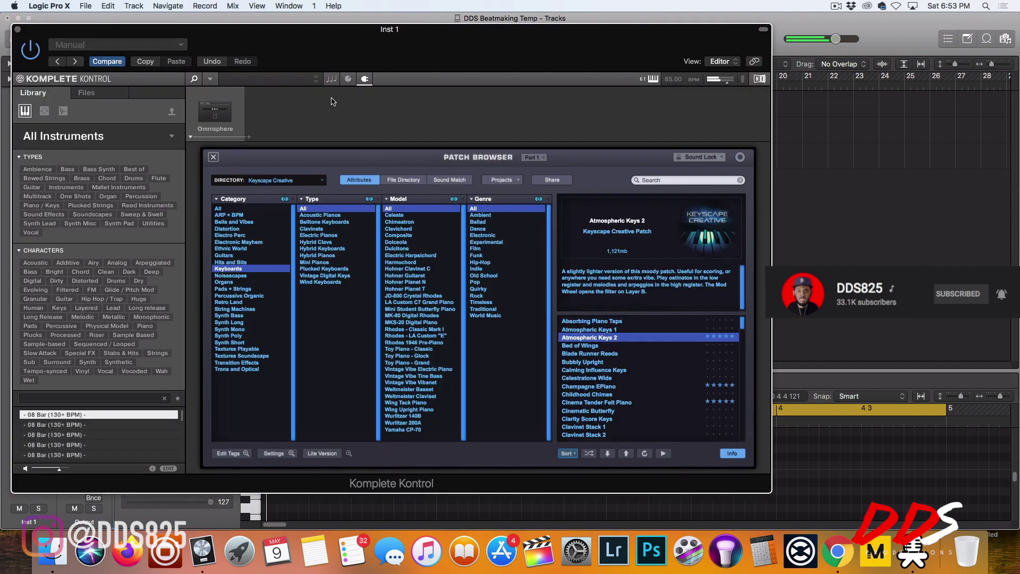
pyautogui.click(331, 79)
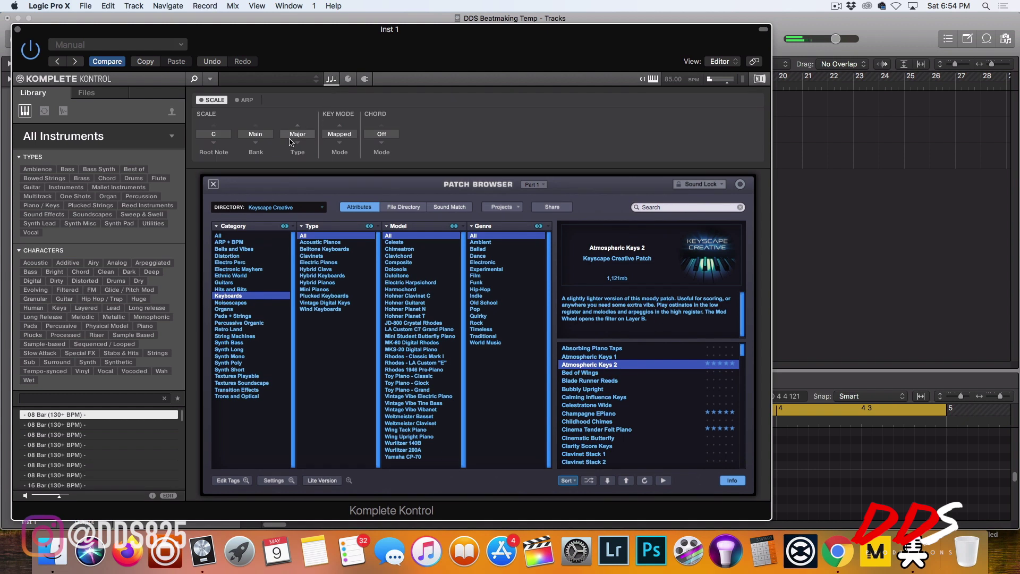
pyautogui.click(298, 127)
pyautogui.click(18, 30)
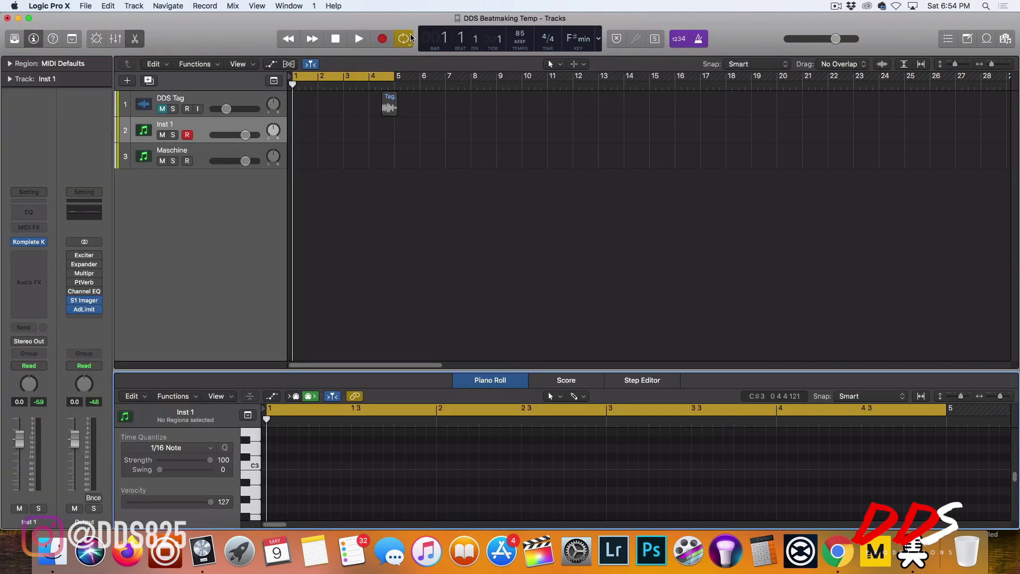
# Step: Play the project and draw a short C3 note at the start of bar 1 on Inst 1
pyautogui.press('space')
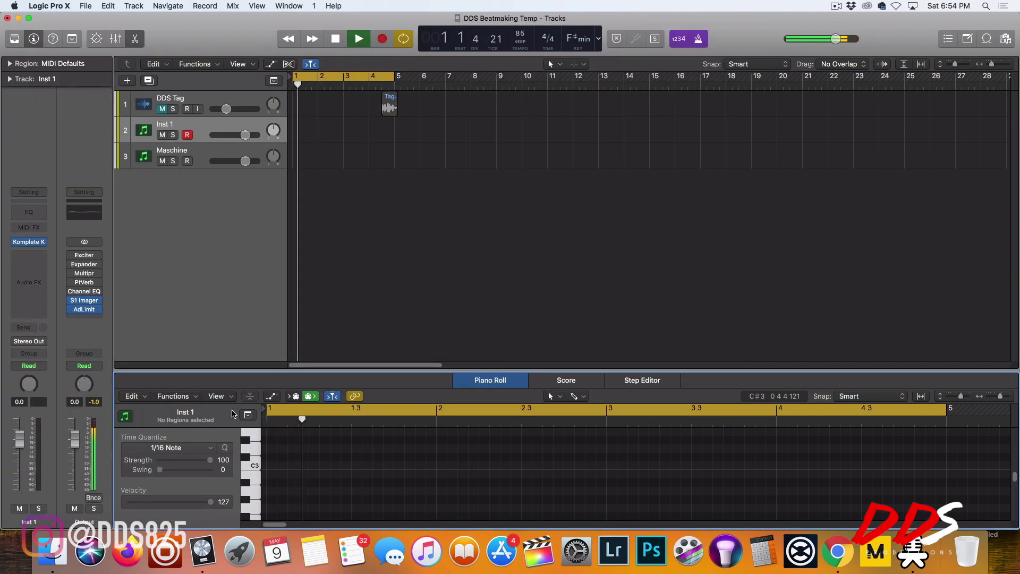
pyautogui.keyDown('super'); pyautogui.click(270, 465); pyautogui.keyUp('super')
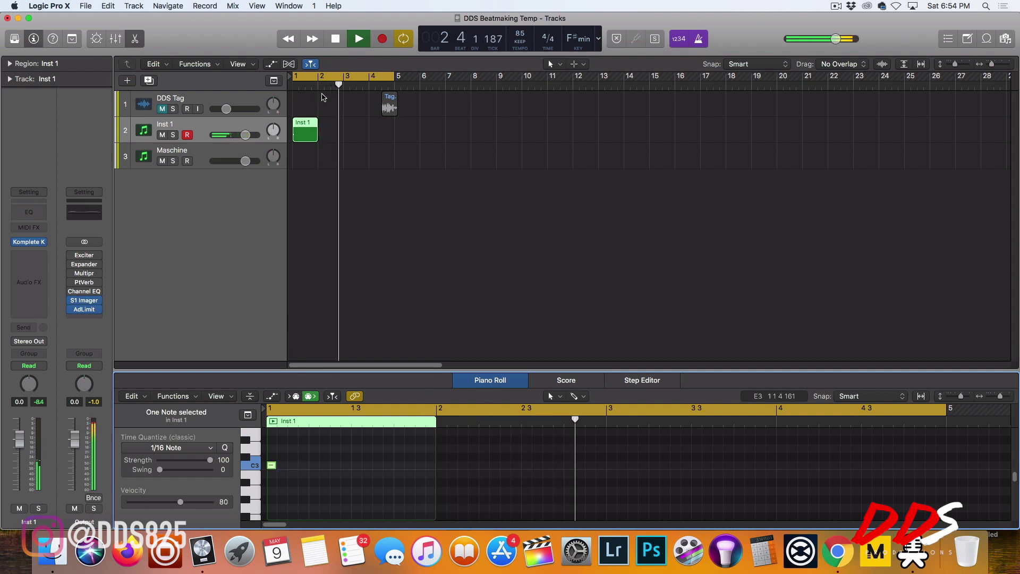
# Step: Shorten the cycle range to bars 1 and 2, and play the project at a tempo of 97
pyautogui.moveTo(394, 76); pyautogui.dragTo(344, 76)
pyautogui.click(336, 39)
pyautogui.click(336, 39)
pyautogui.press('space')
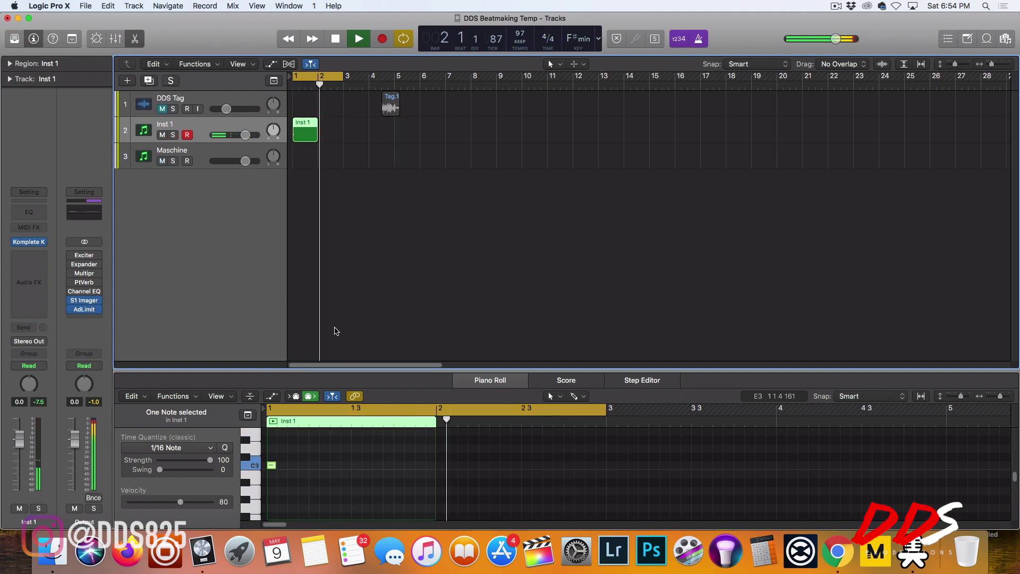
# Step: Open the Piano Roll in its own window and lengthen the C3 note to about one beat
pyautogui.click(293, 4)
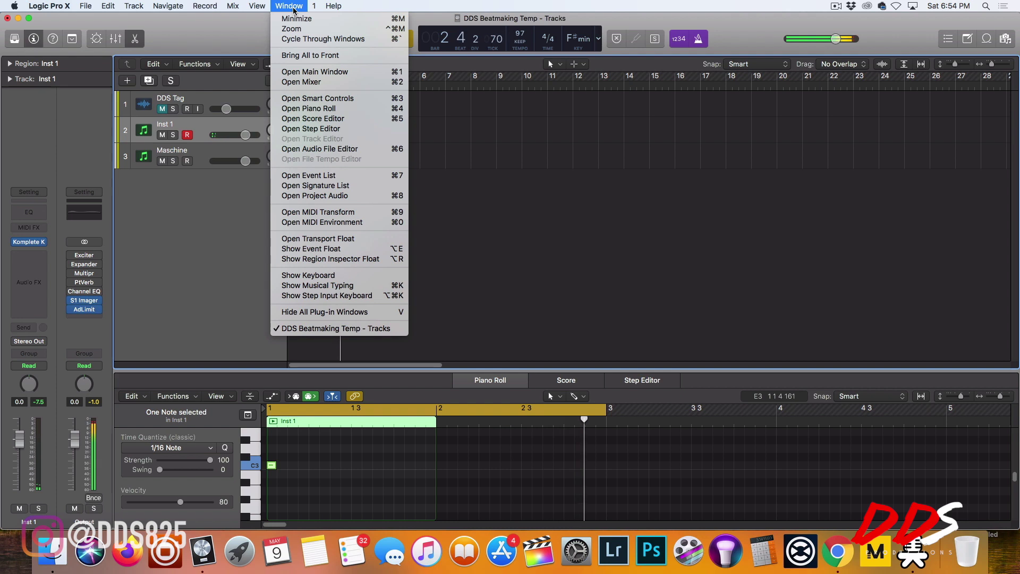
pyautogui.click(334, 109)
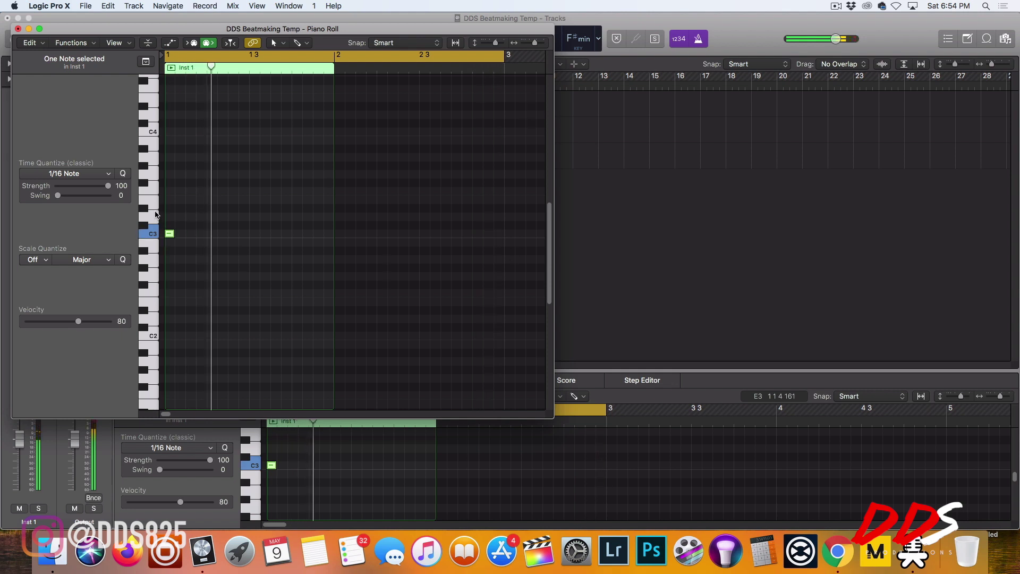
pyautogui.click(166, 222)
pyautogui.moveTo(172, 234); pyautogui.dragTo(209, 235)
pyautogui.click(232, 224)
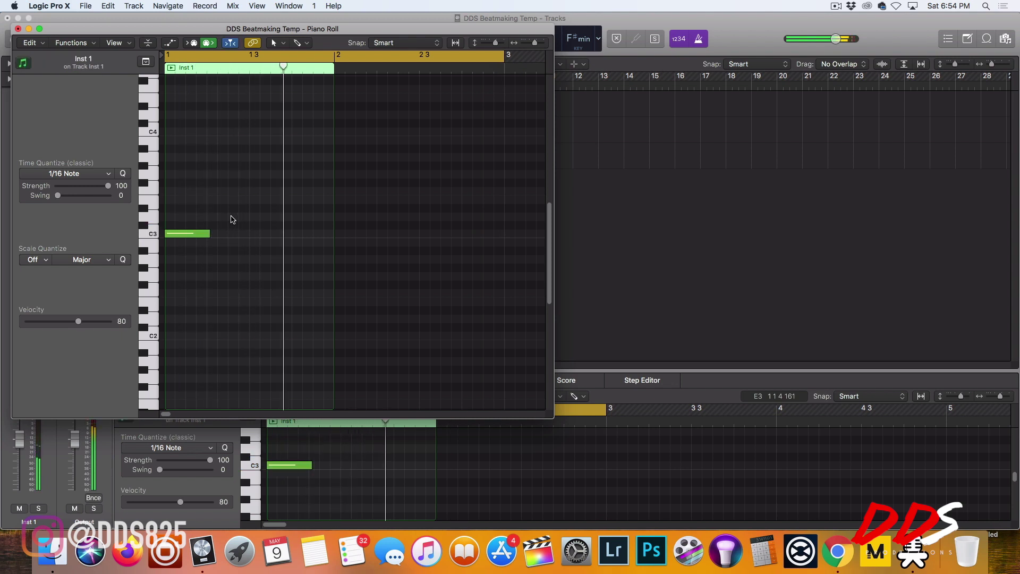
# Step: Add a D3 note halfway through beat 2 and an E3 note on beat 4, and close the separate Piano Roll
pyautogui.keyDown('super'); pyautogui.click(232, 217); pyautogui.keyUp('super')
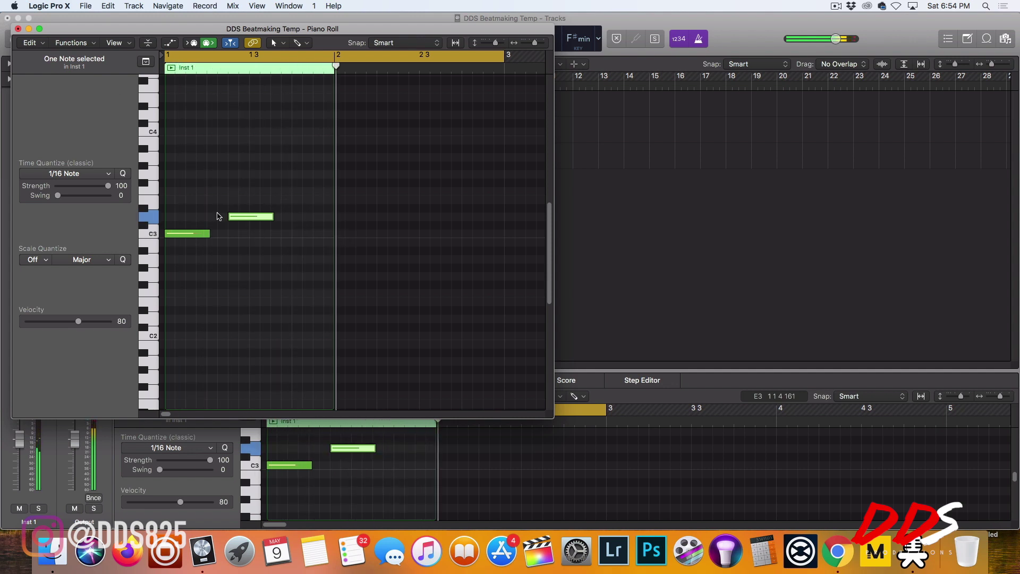
pyautogui.click(149, 204)
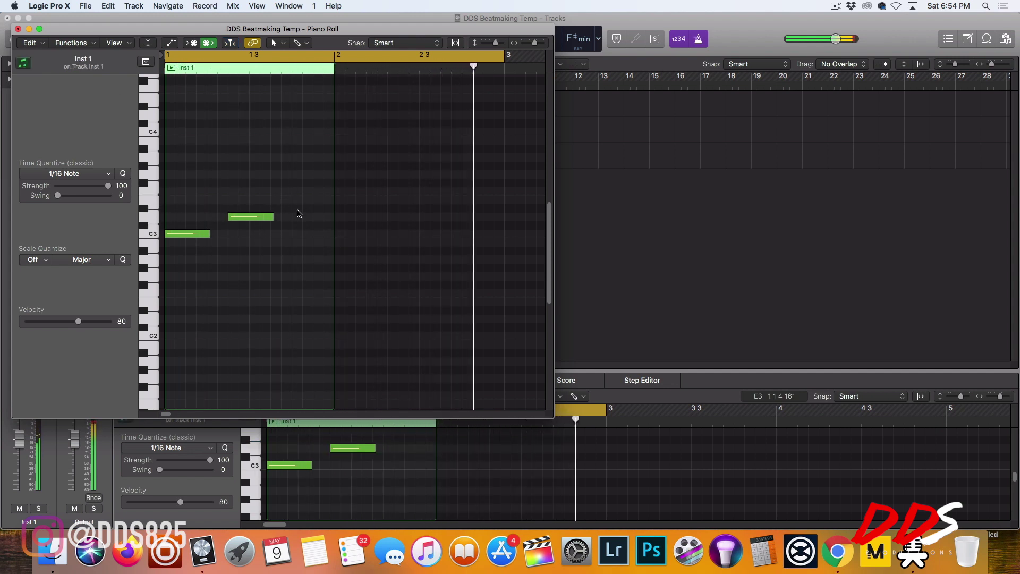
pyautogui.click(293, 200)
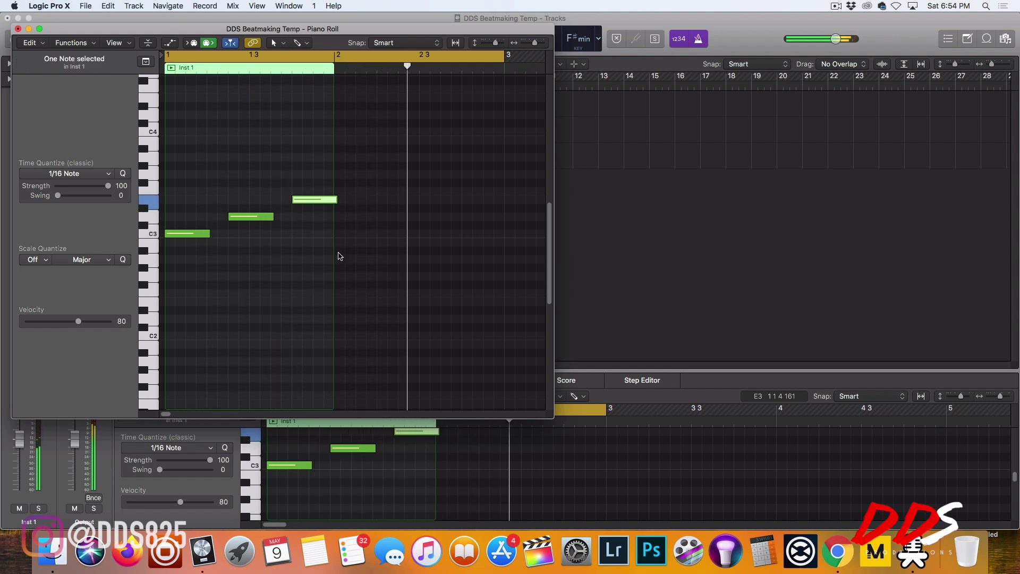
pyautogui.click(18, 28)
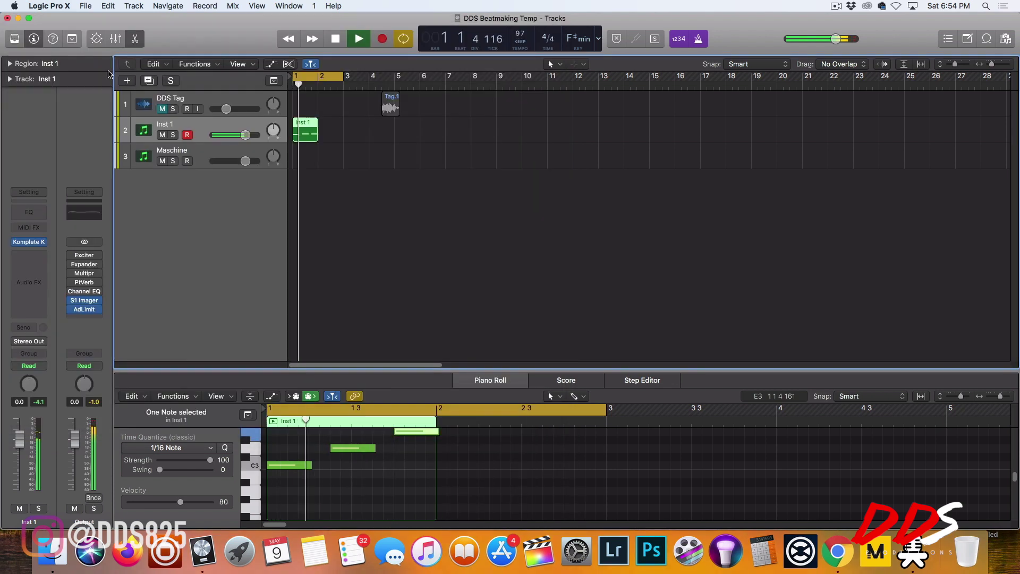
# Step: Add an Inst 2 track with the same instrument as Inst 1 and set its chord mode to Chd Set, type Min 1
pyautogui.doubleClick(246, 175)
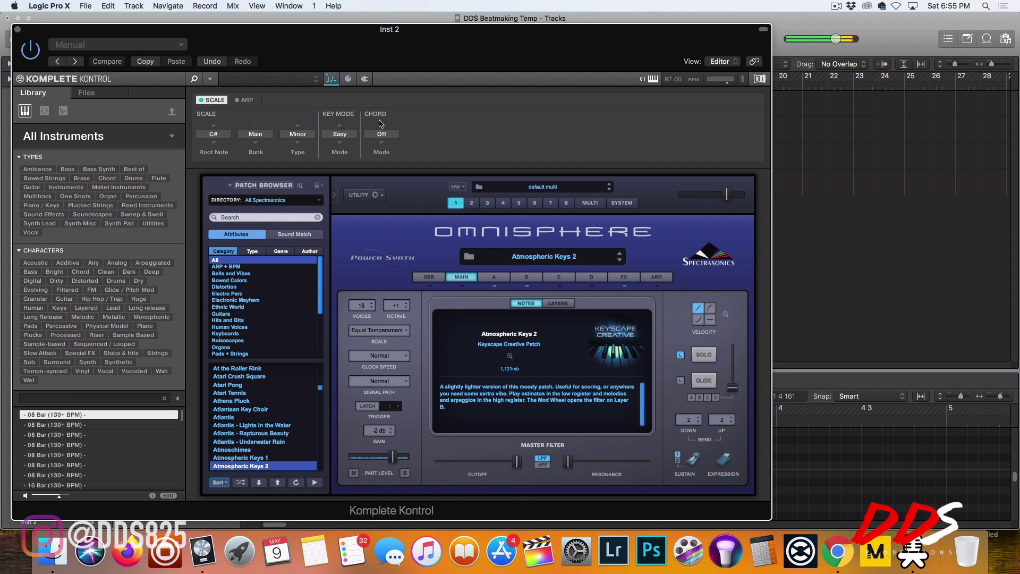
pyautogui.click(382, 143)
pyautogui.click(382, 143)
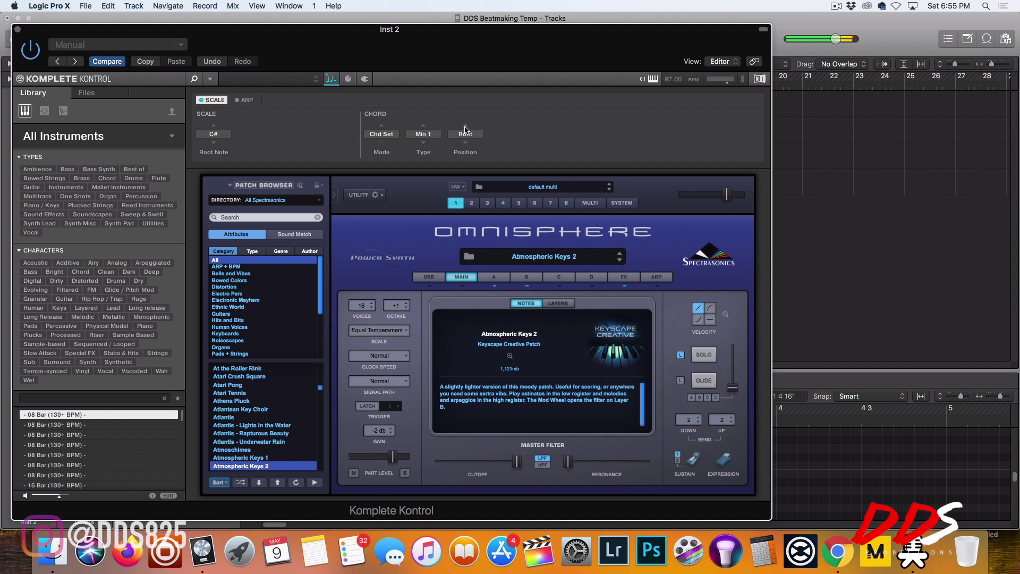
pyautogui.click(18, 29)
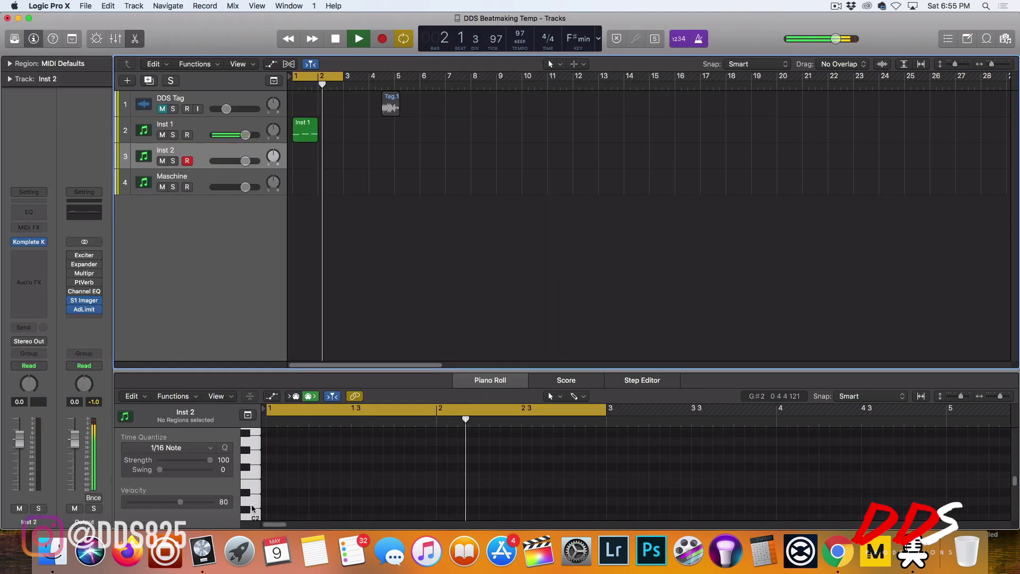
# Step: Draw a C2 note filling bar 1 and a D2 note filling bar 2 on the Inst 2 track
pyautogui.click(255, 514)
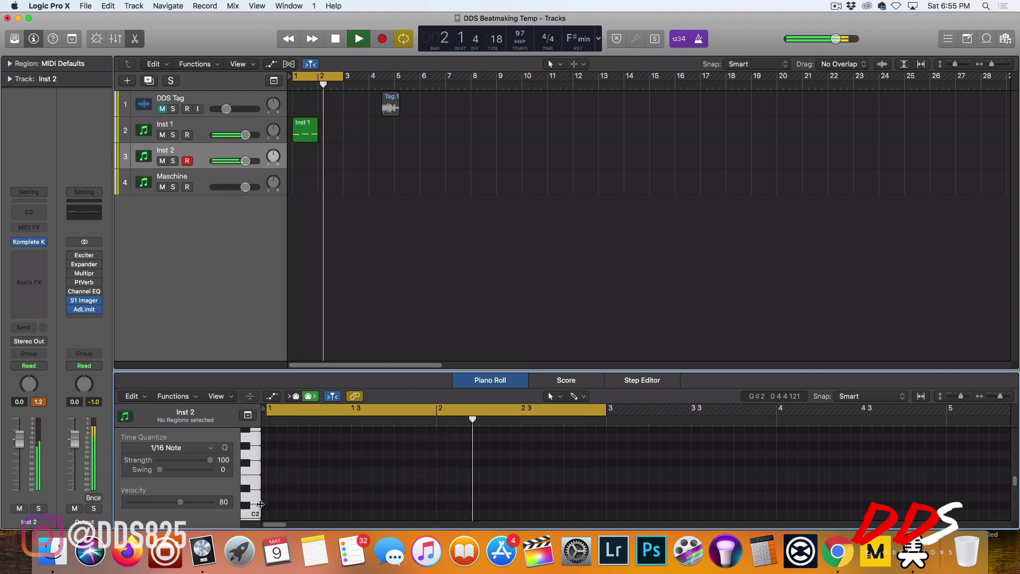
pyautogui.keyDown('super'); pyautogui.click(270, 514); pyautogui.keyUp('super')
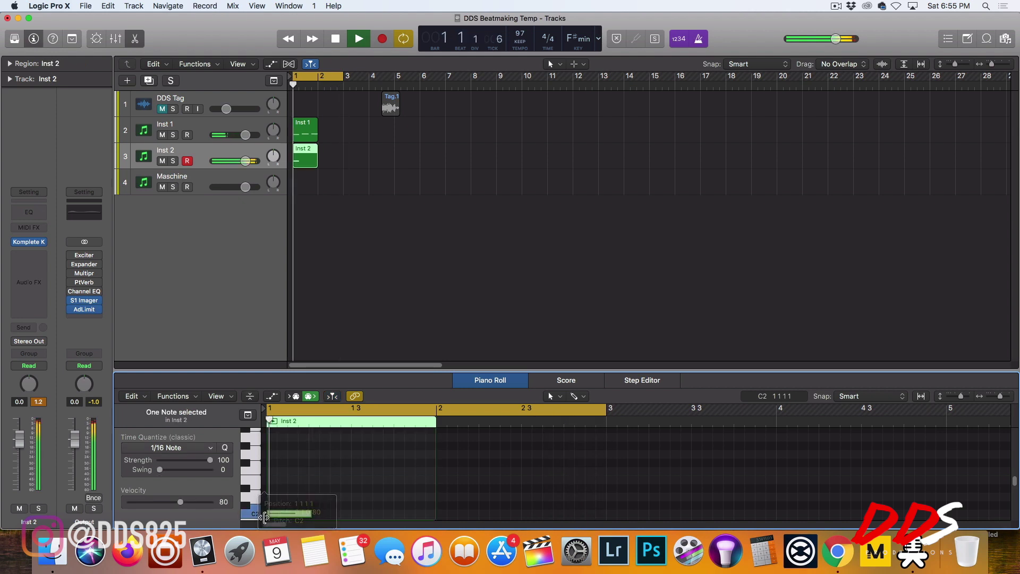
pyautogui.moveTo(310, 514); pyautogui.dragTo(436, 513)
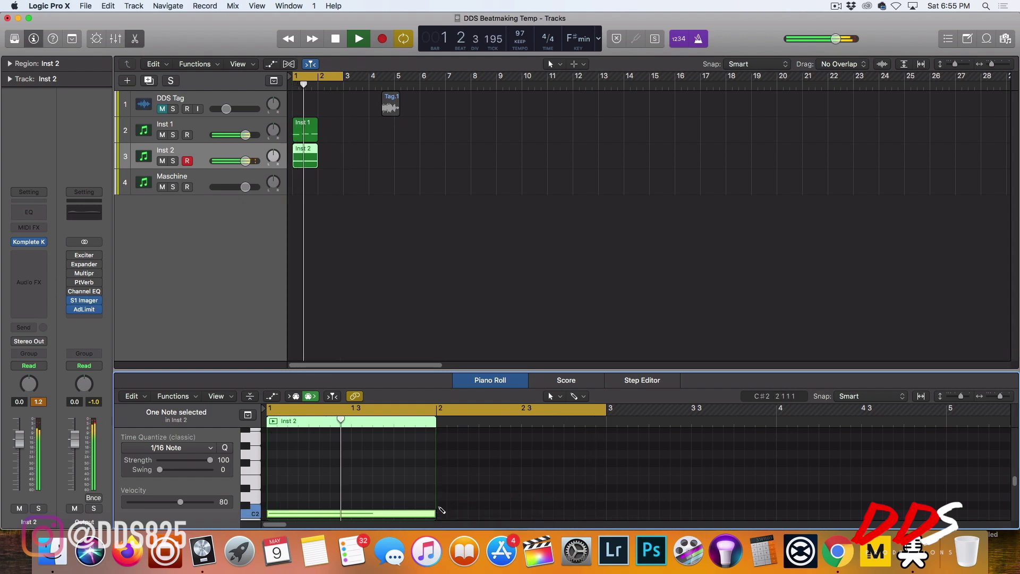
pyautogui.click(442, 505)
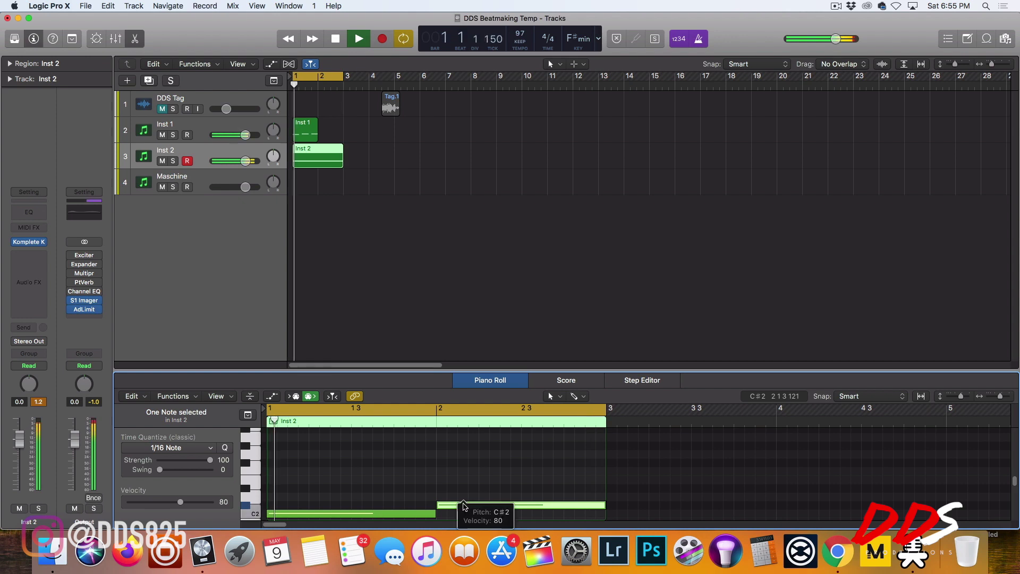
pyautogui.moveTo(464, 507); pyautogui.dragTo(464, 498)
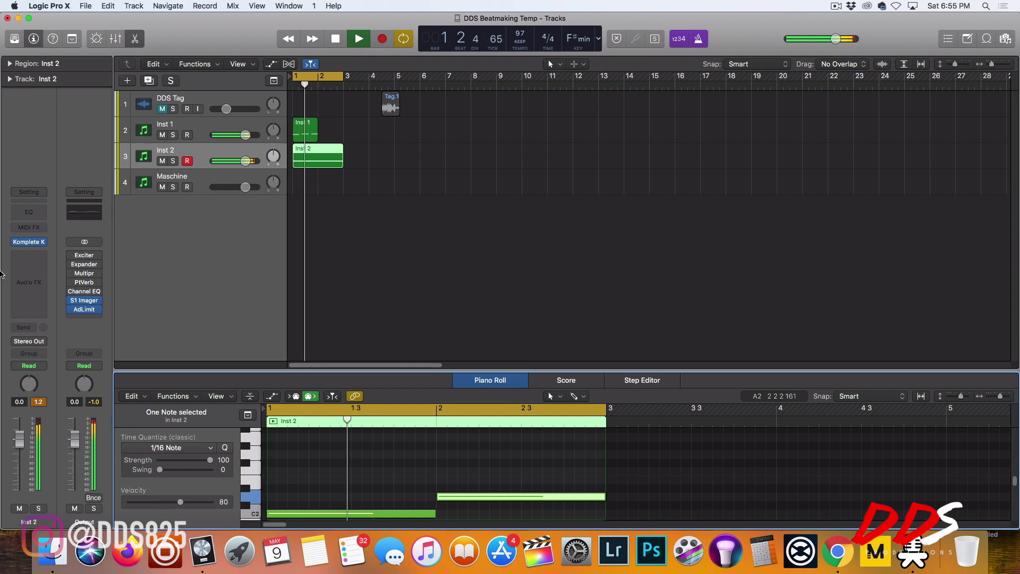
# Step: Change the Inst 2 patch to Champagne EPiano from the Keyscape Creative directory's Keyboards category
pyautogui.click(29, 242)
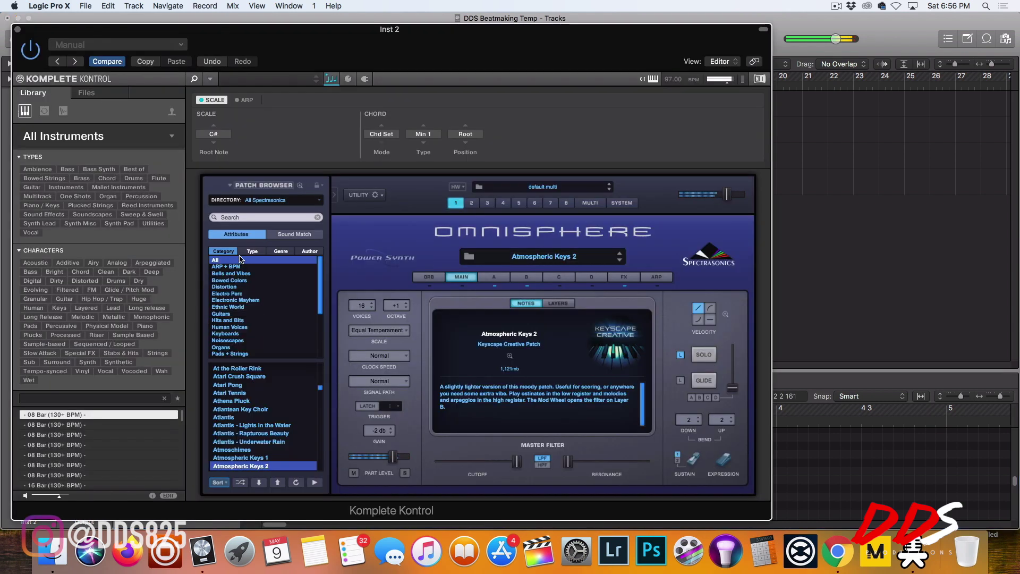
pyautogui.click(301, 186)
pyautogui.click(297, 210)
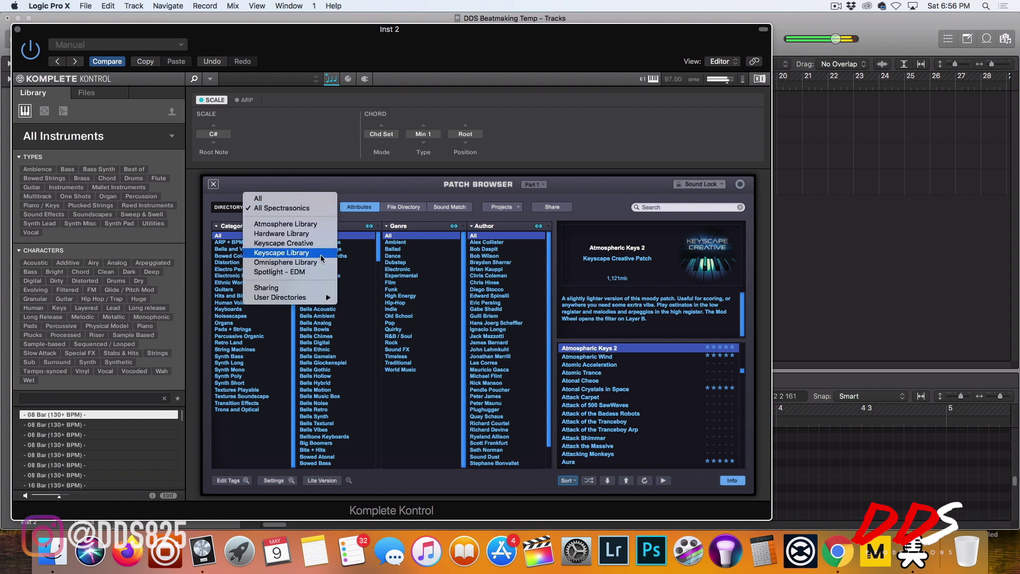
pyautogui.click(311, 243)
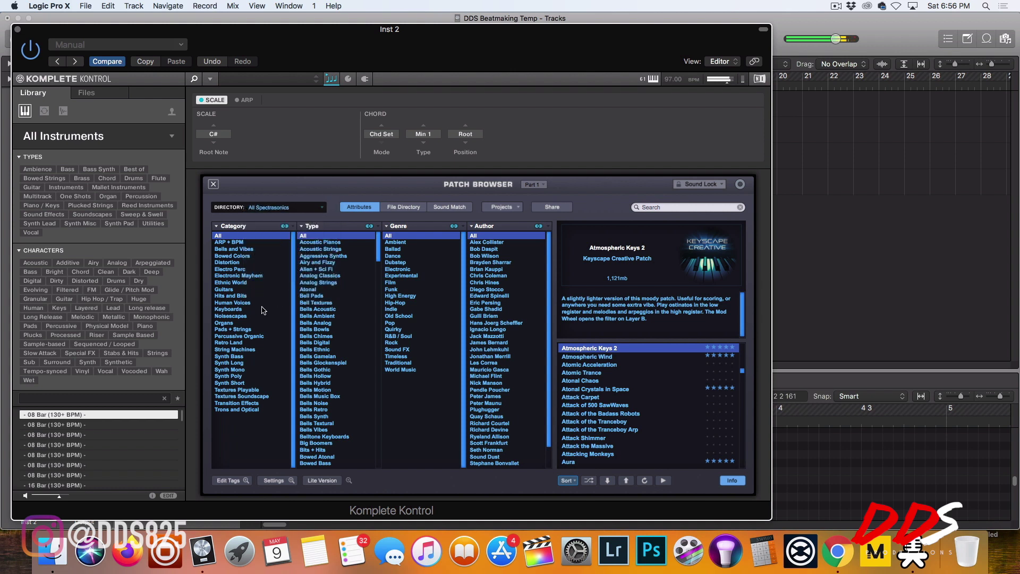
pyautogui.click(239, 302)
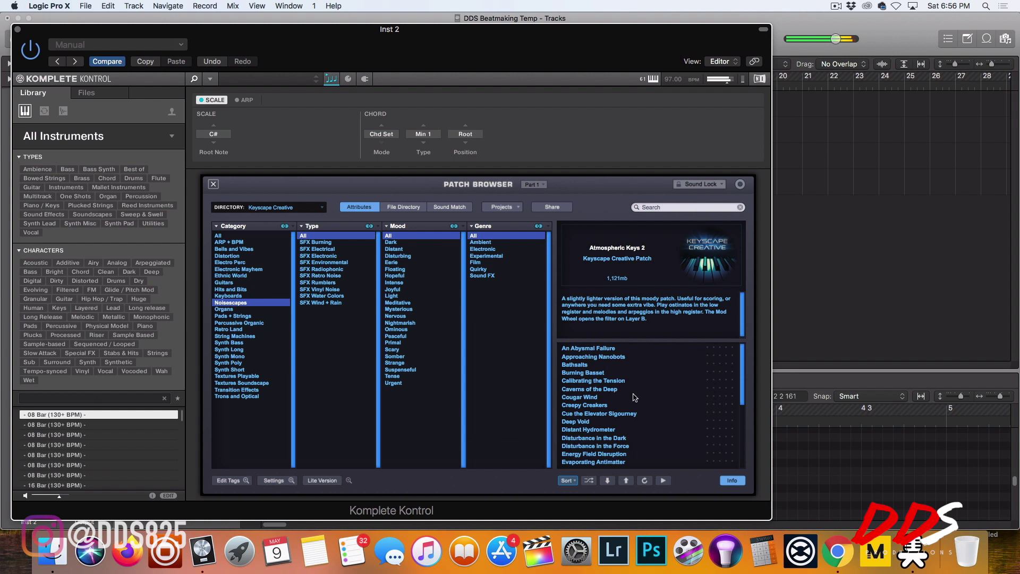
pyautogui.click(280, 296)
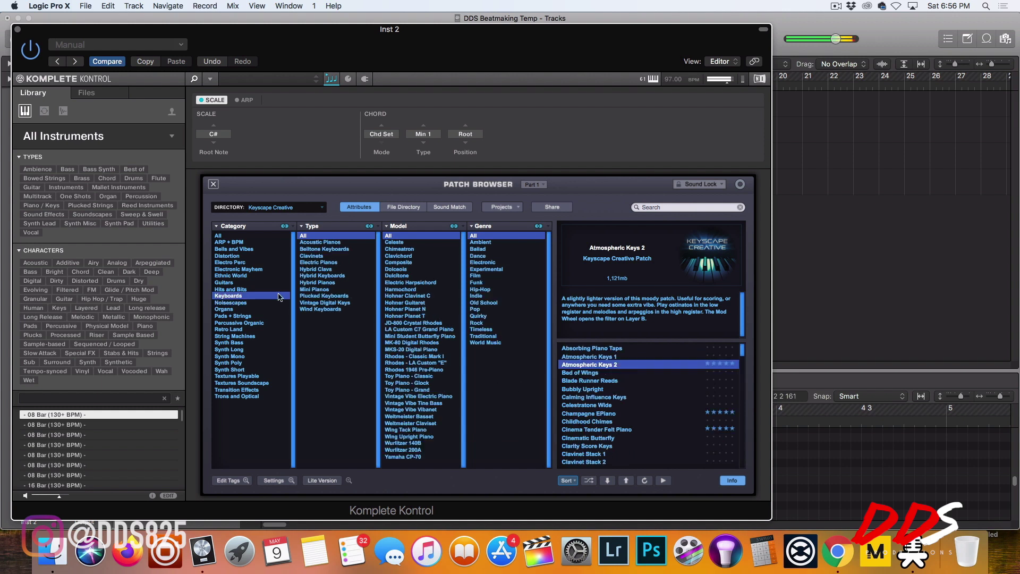
pyautogui.click(674, 414)
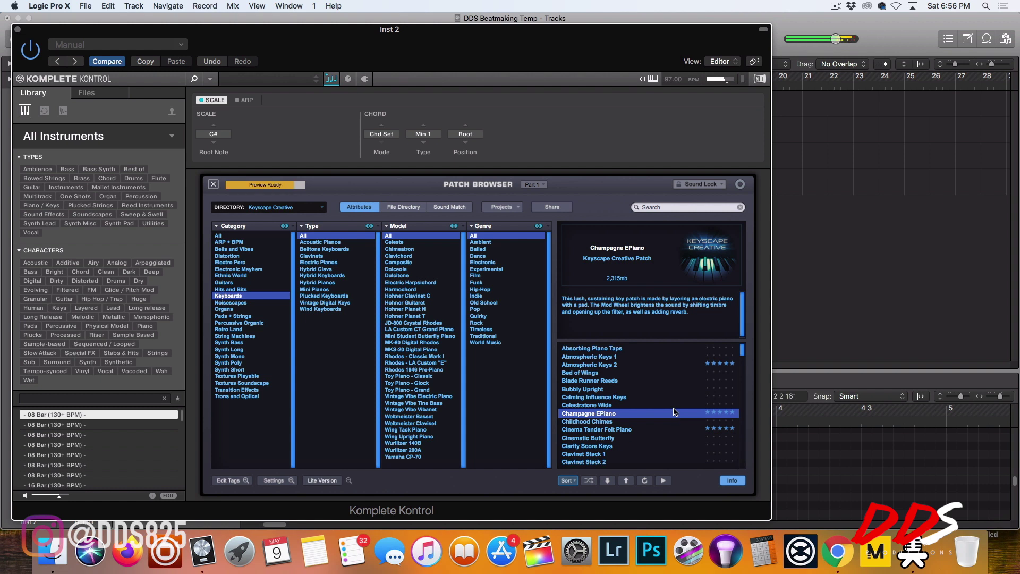
pyautogui.click(18, 29)
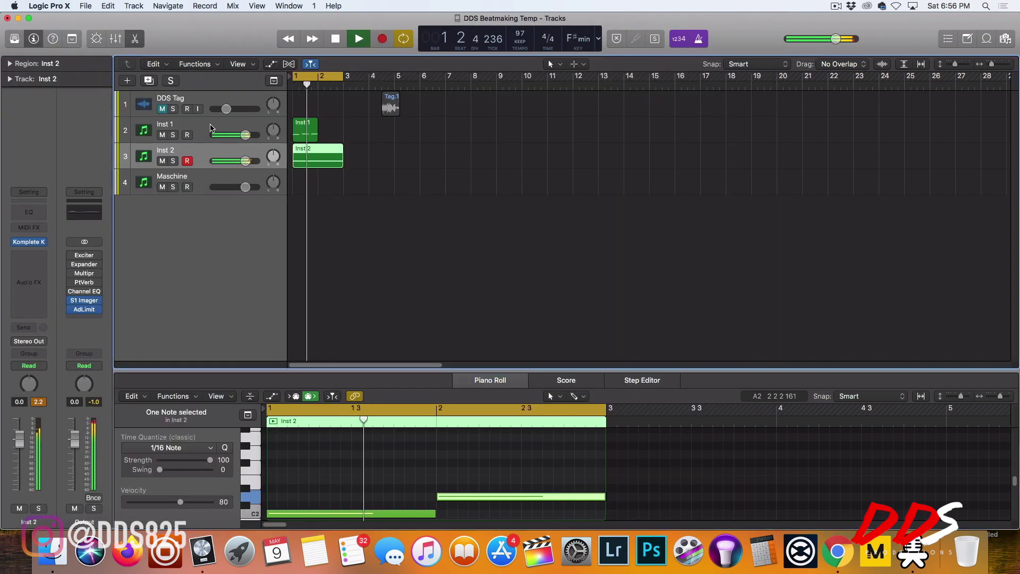
# Step: Change the Inst 1 patch to Calming Influence Keys from the Keyscape Creative directory's Keyboards category
pyautogui.click(224, 140)
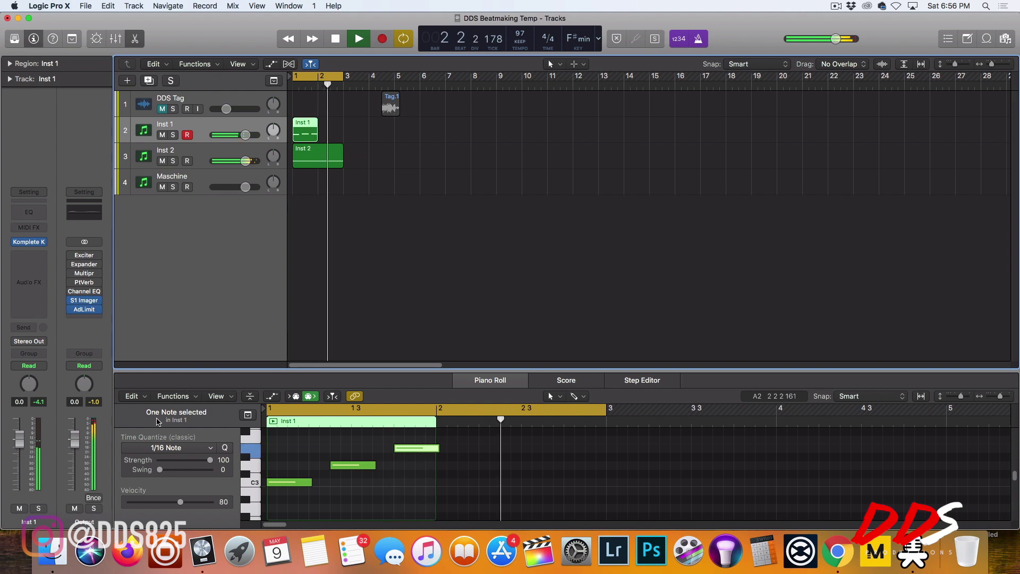
pyautogui.click(30, 243)
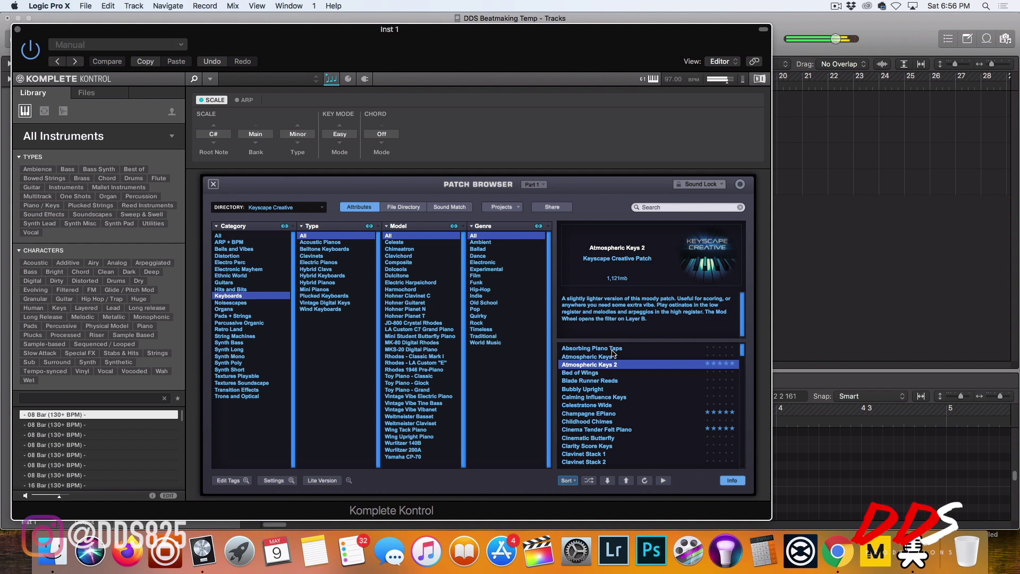
pyautogui.click(621, 398)
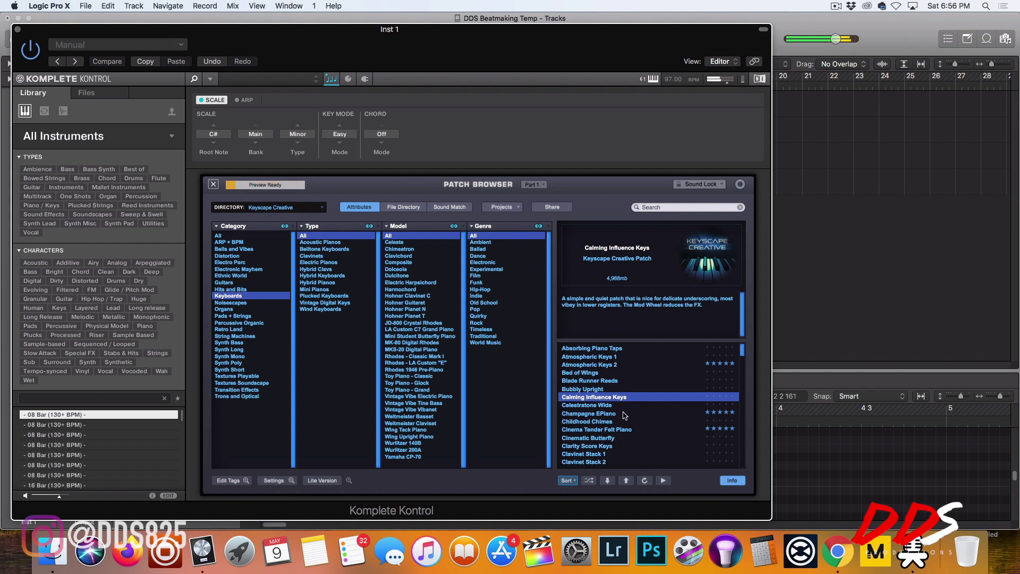
pyautogui.click(18, 30)
# Step: Add a sixteenth-length E3 note to Inst 1, one sixteenth before beat 3 of bar 2
pyautogui.moveTo(513, 434); pyautogui.dragTo(270, 481)
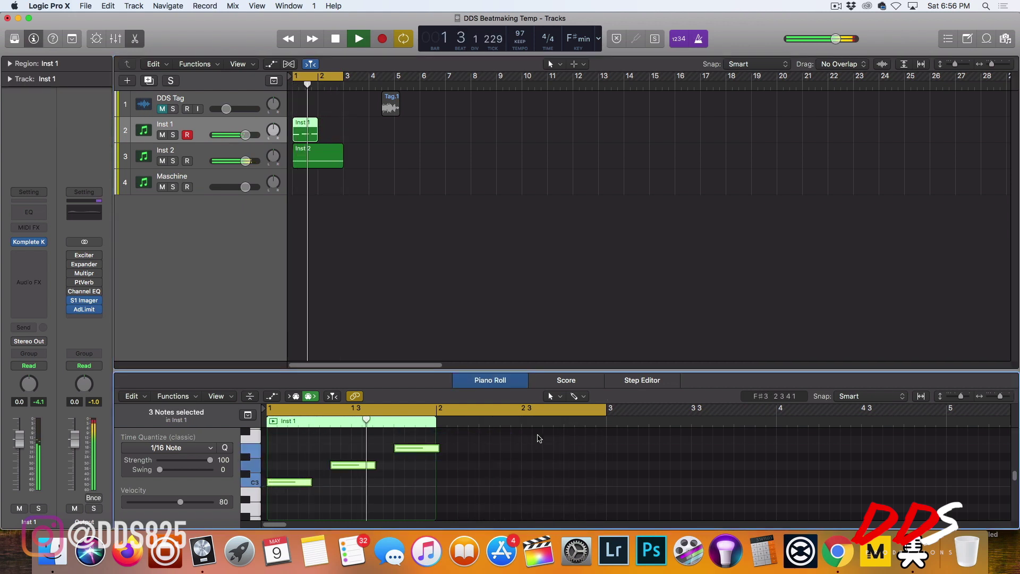
pyautogui.click(512, 452)
pyautogui.moveTo(515, 452)
pyautogui.mouseDown()
pyautogui.moveTo(680, 451)
pyautogui.moveTo(524, 449)
pyautogui.moveTo(532, 458)
pyautogui.mouseUp()
pyautogui.moveTo(526, 458); pyautogui.dragTo(521, 458)
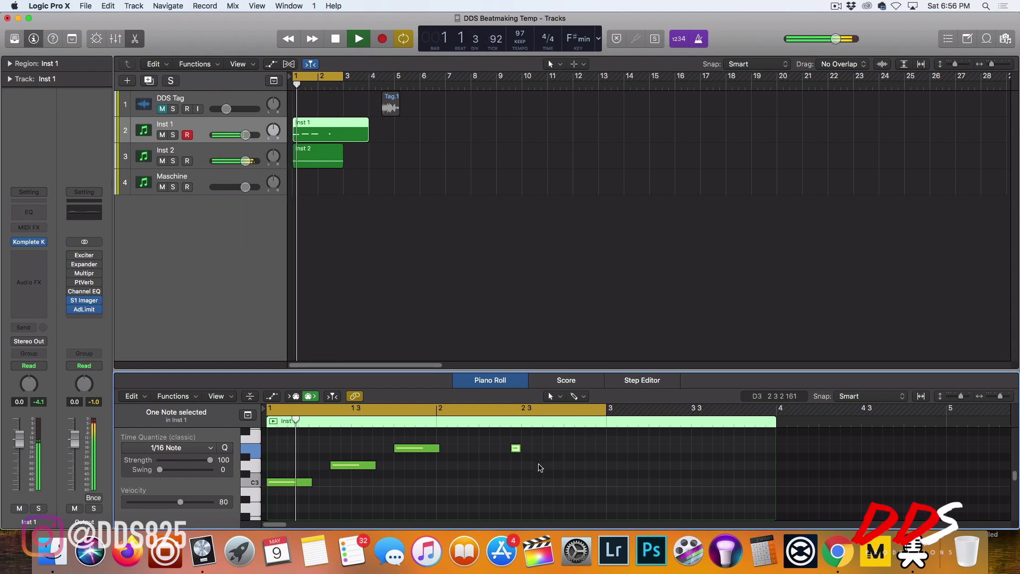
# Step: Add a sixteenth-length D3 note on beat 3 of bar 2 and a B2 note from one sixteenth before beat 4 to the bar's end
pyautogui.keyDown('super'); pyautogui.click(537, 466); pyautogui.keyUp('super')
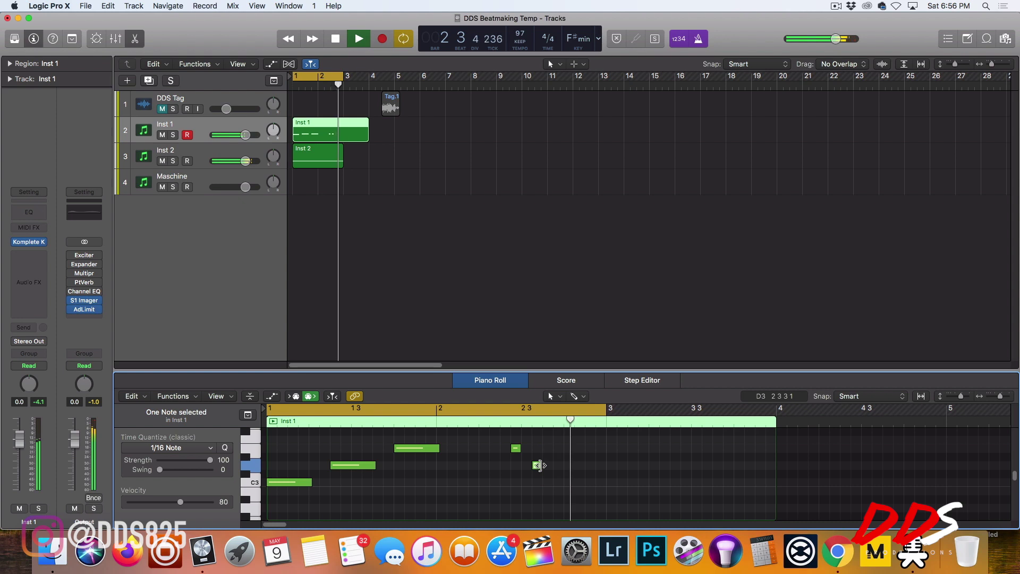
pyautogui.press('a')
pyautogui.press('a')
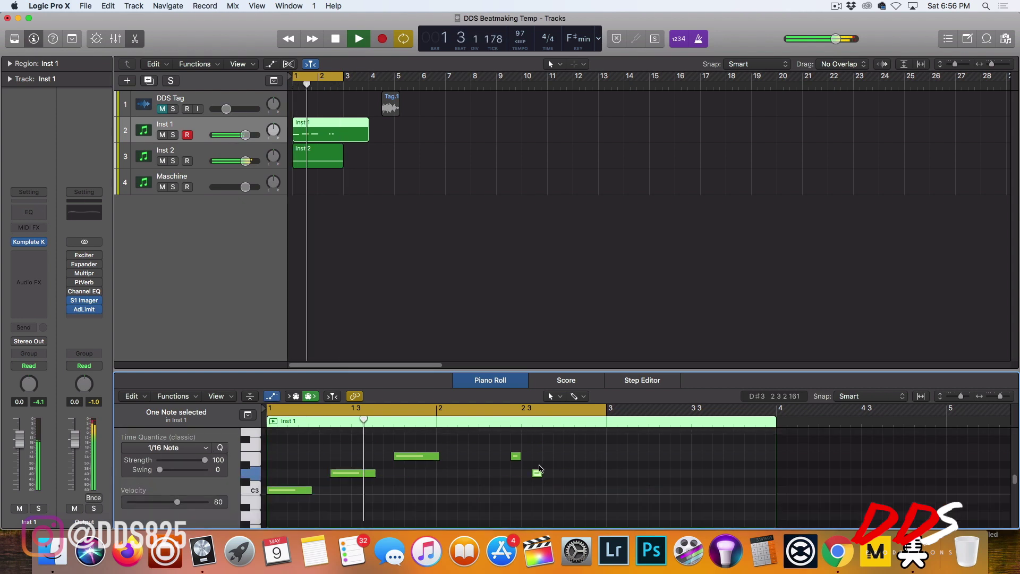
pyautogui.moveTo(539, 471); pyautogui.dragTo(527, 472)
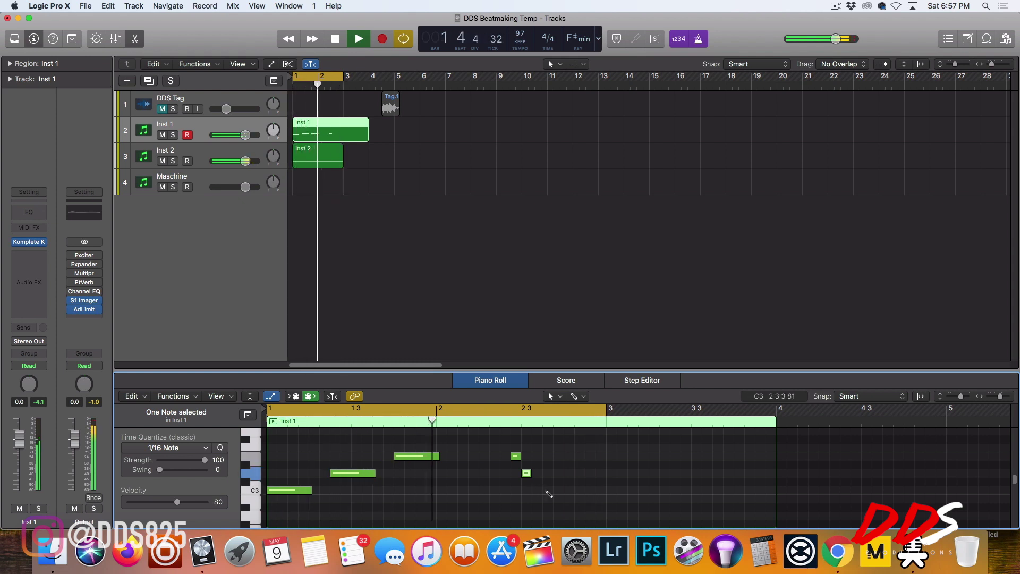
pyautogui.keyDown('super'); pyautogui.click(548, 490); pyautogui.keyUp('super')
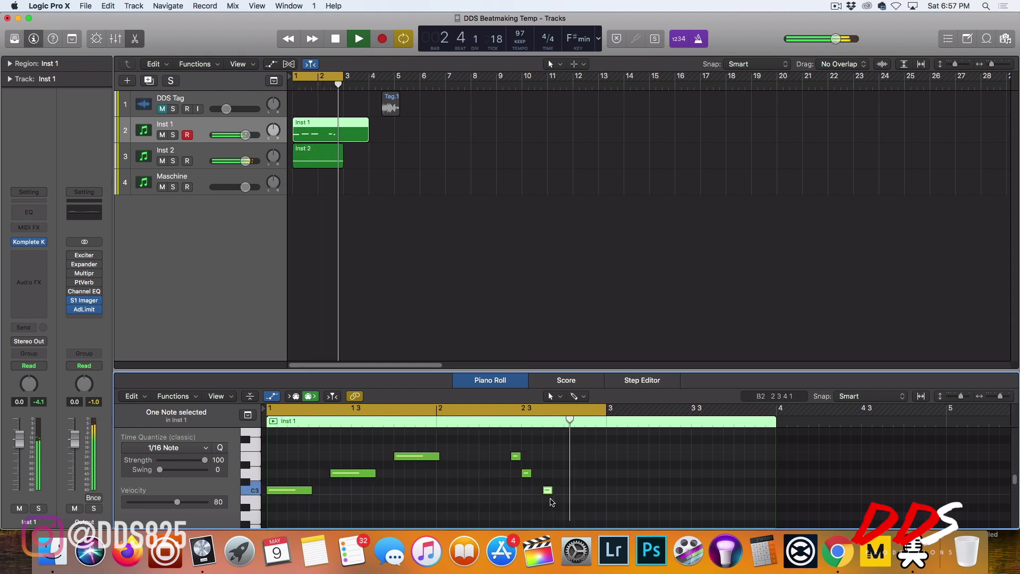
pyautogui.moveTo(548, 491); pyautogui.dragTo(572, 501)
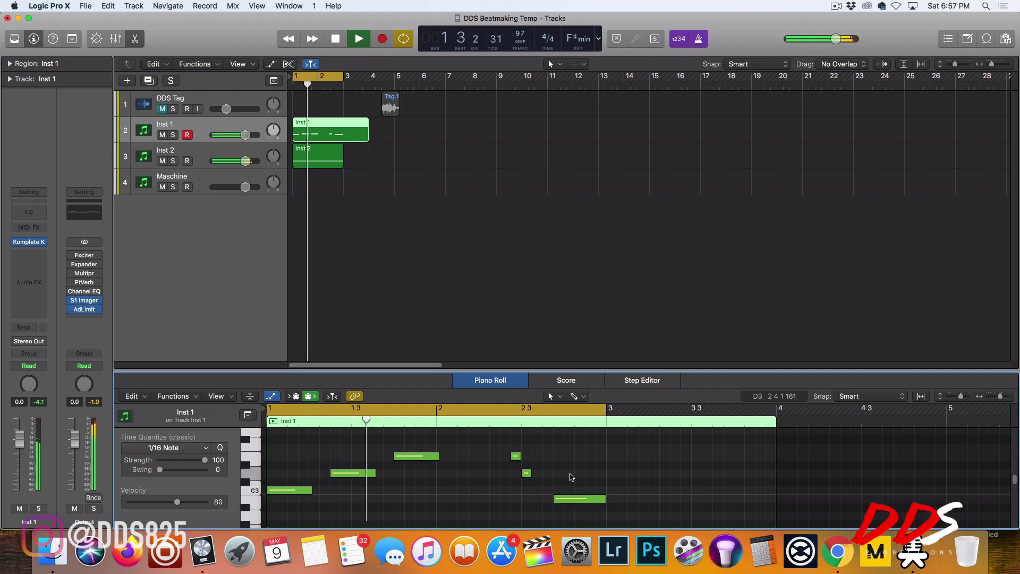
# Step: Transpose all Inst 1 notes by an octave and shorten the Inst 1 region to two bars
pyautogui.press('super+a')
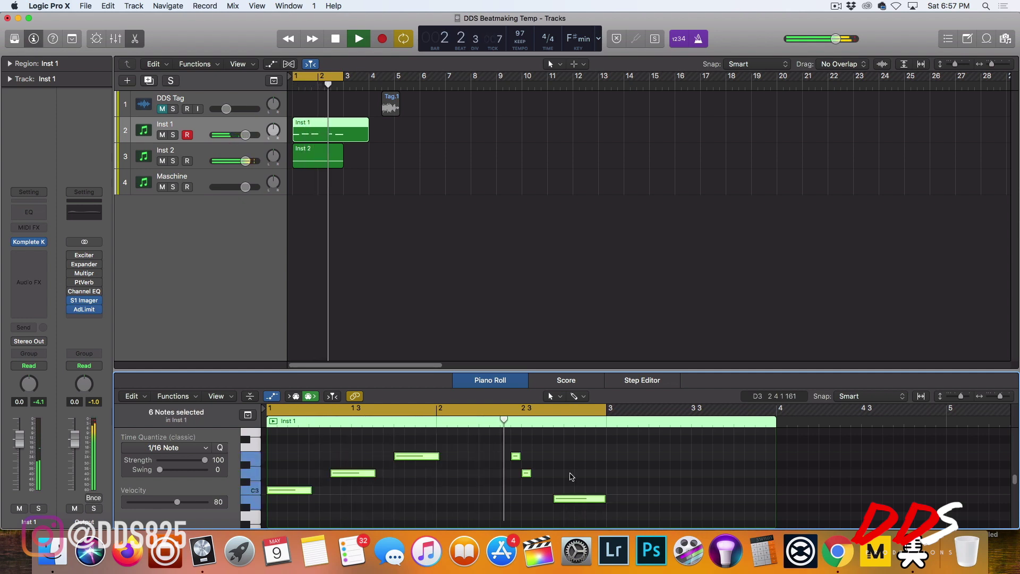
pyautogui.press('Delete')
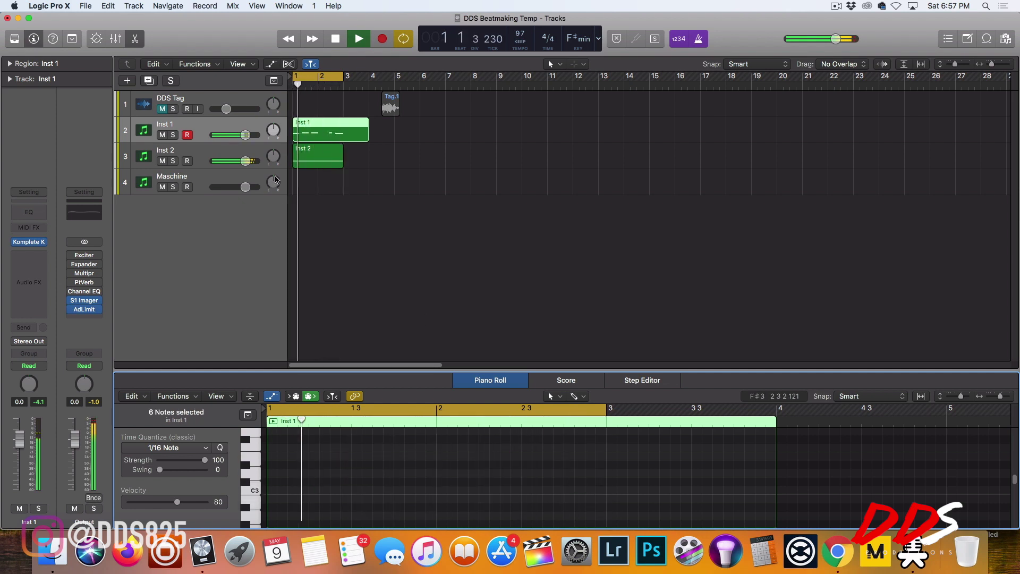
pyautogui.moveTo(366, 135); pyautogui.dragTo(344, 135)
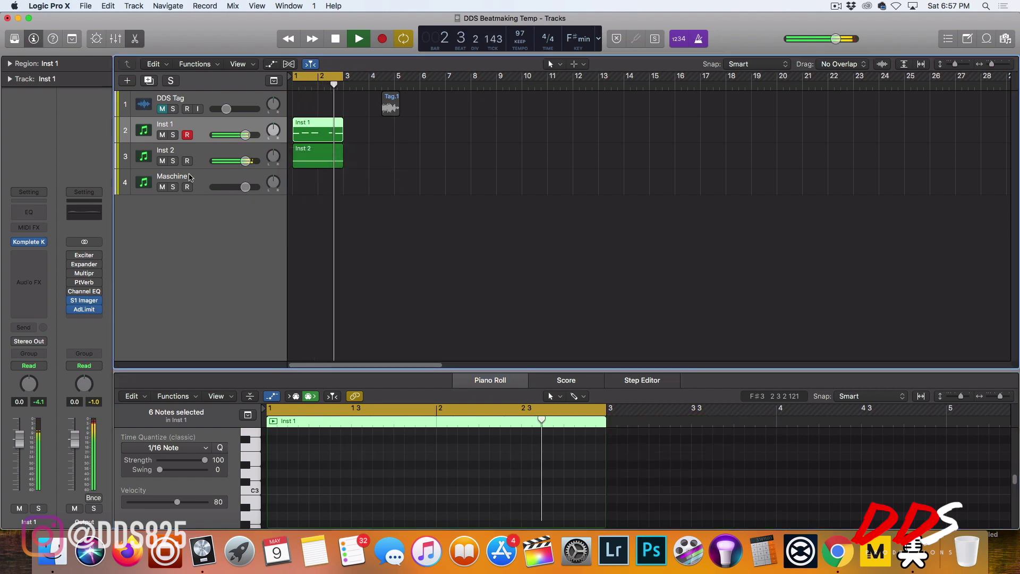
# Step: Insert a stereo HalfTime effect on Inst 1 with the loop set to 1/2 and the mix at 31%
pyautogui.click(33, 281)
pyautogui.moveTo(53, 289)
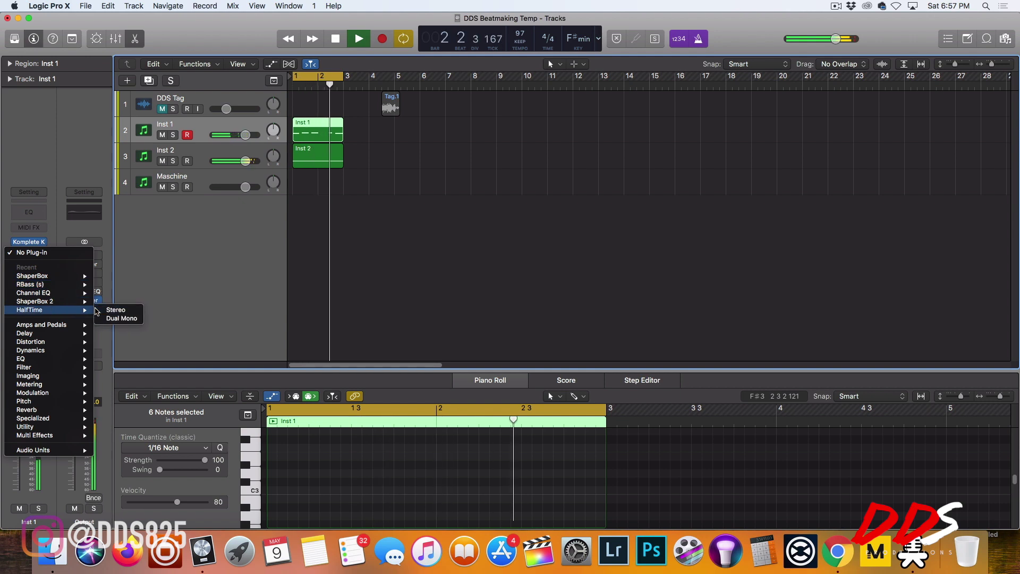
pyautogui.click(115, 310)
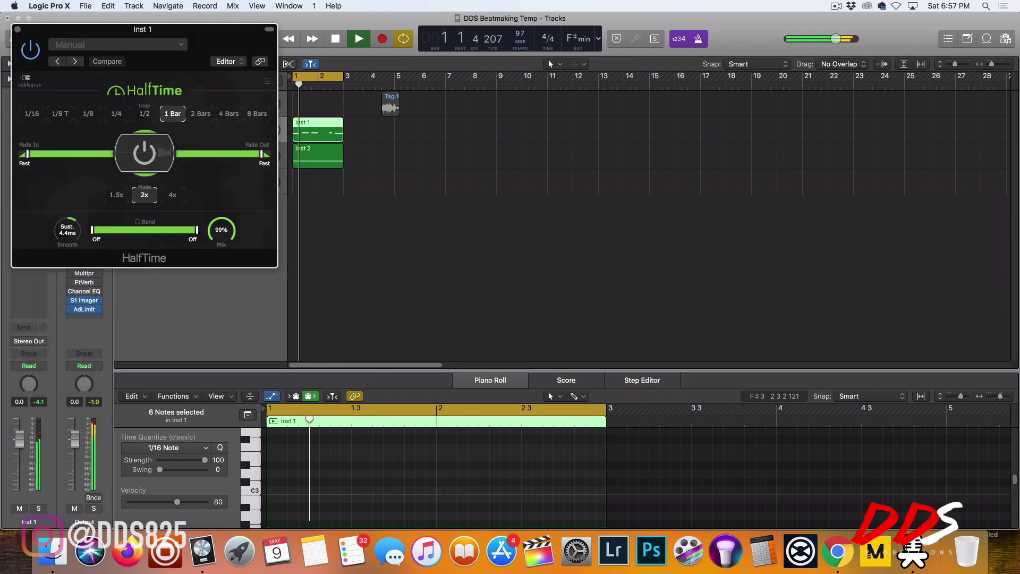
pyautogui.moveTo(222, 231); pyautogui.dragTo(221, 252)
pyautogui.click(145, 115)
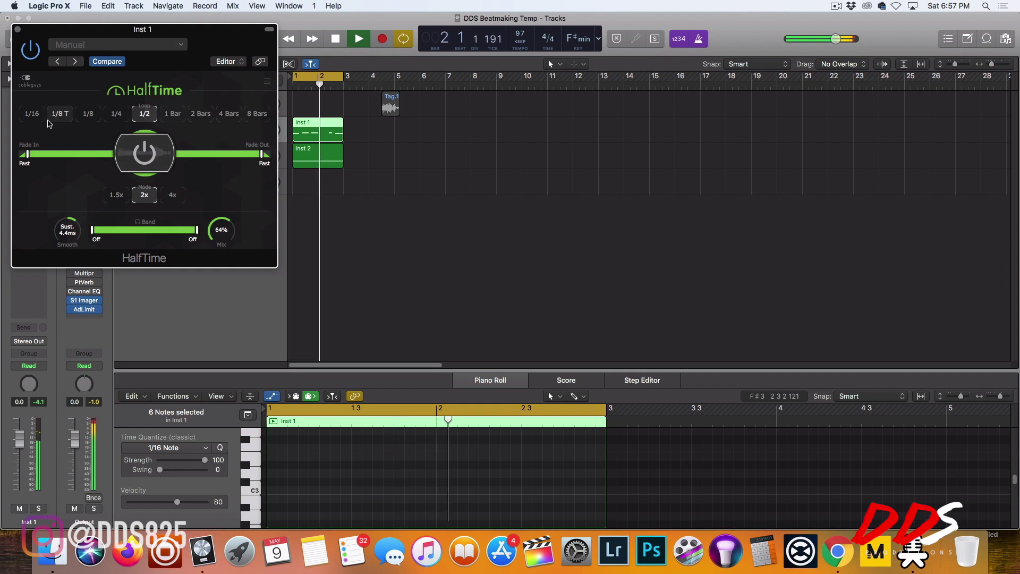
pyautogui.click(33, 114)
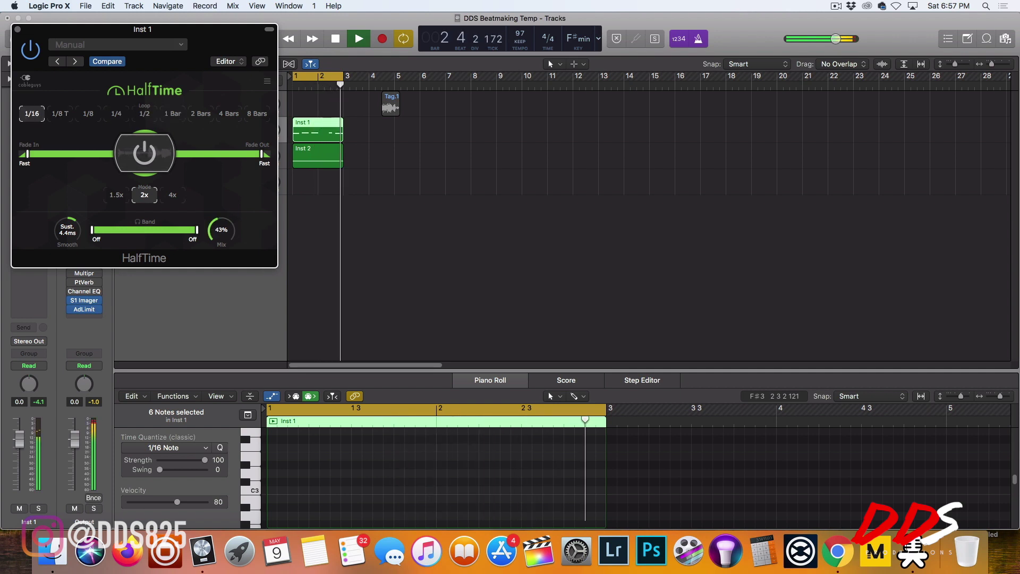
pyautogui.click(147, 115)
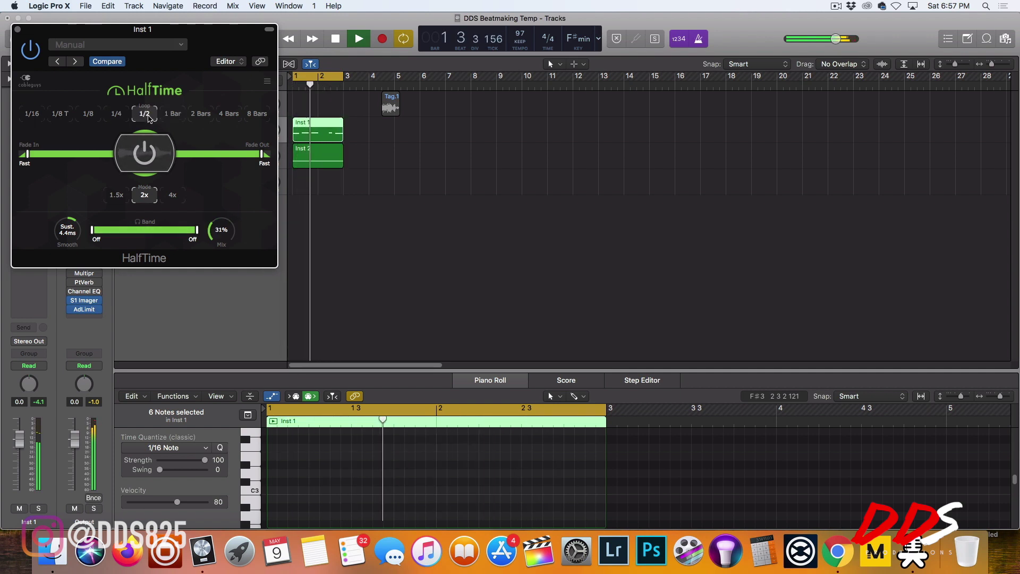
pyautogui.click(17, 30)
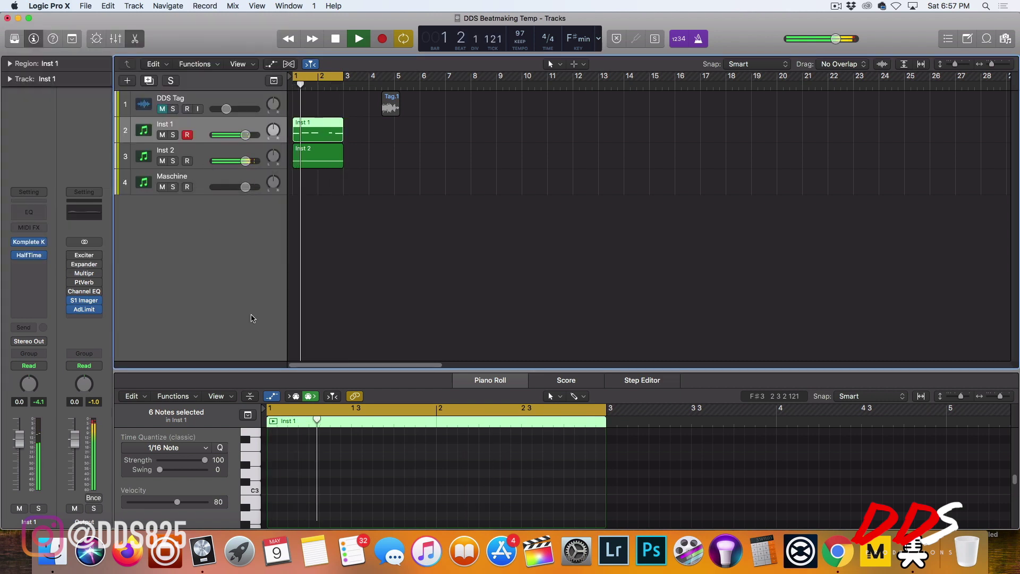
# Step: Transpose both notes of the Inst 2 region up an octave
pyautogui.click(186, 156)
pyautogui.click(365, 466)
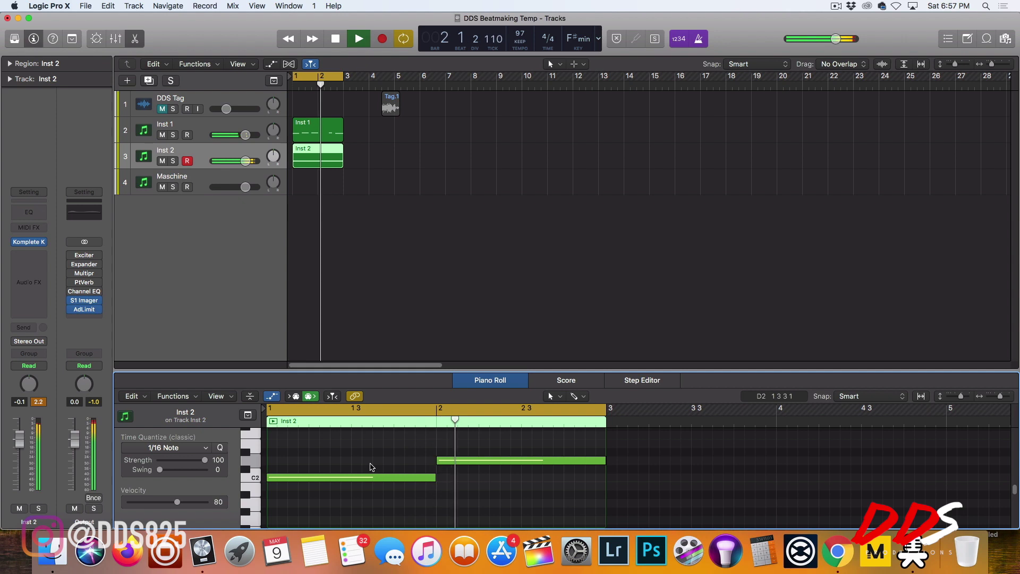
pyautogui.press('super+a')
pyautogui.hotkey('alt', 'shift', 'Up')
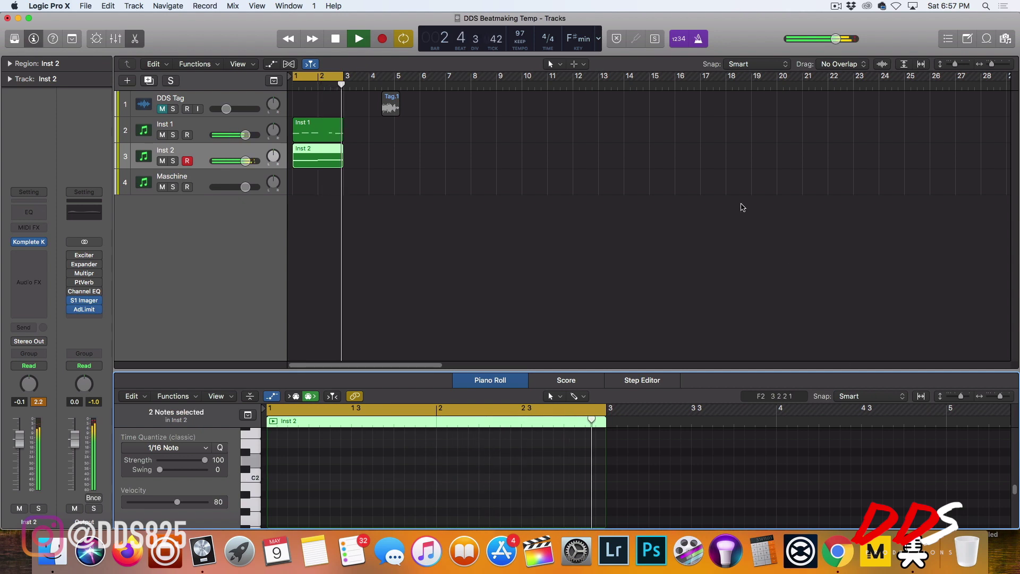
# Step: Open Maschine 2 from the Maschine track and load the Candy Drums -Nice Bounce kit into Group A1
pyautogui.click(208, 187)
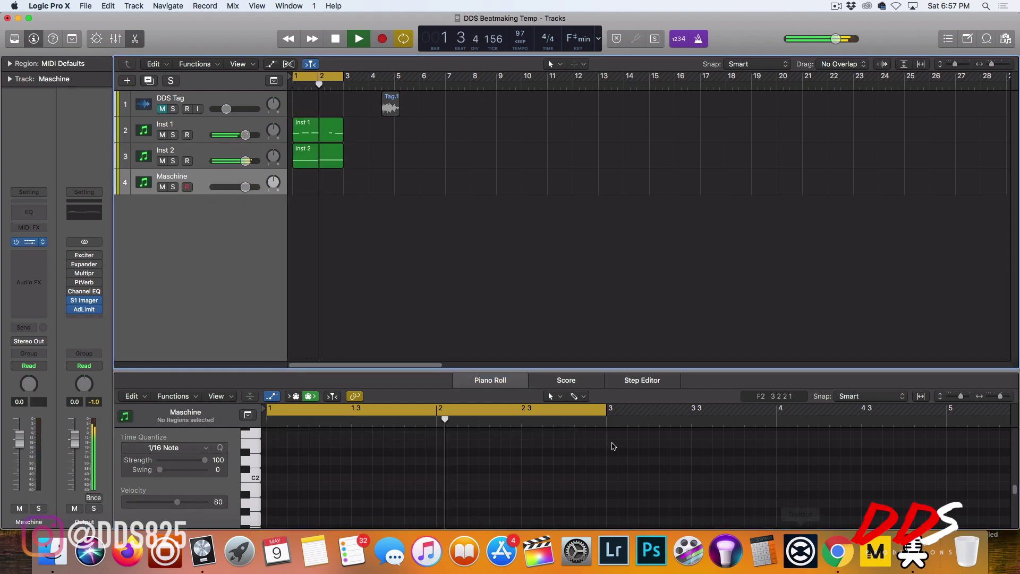
pyautogui.press('v')
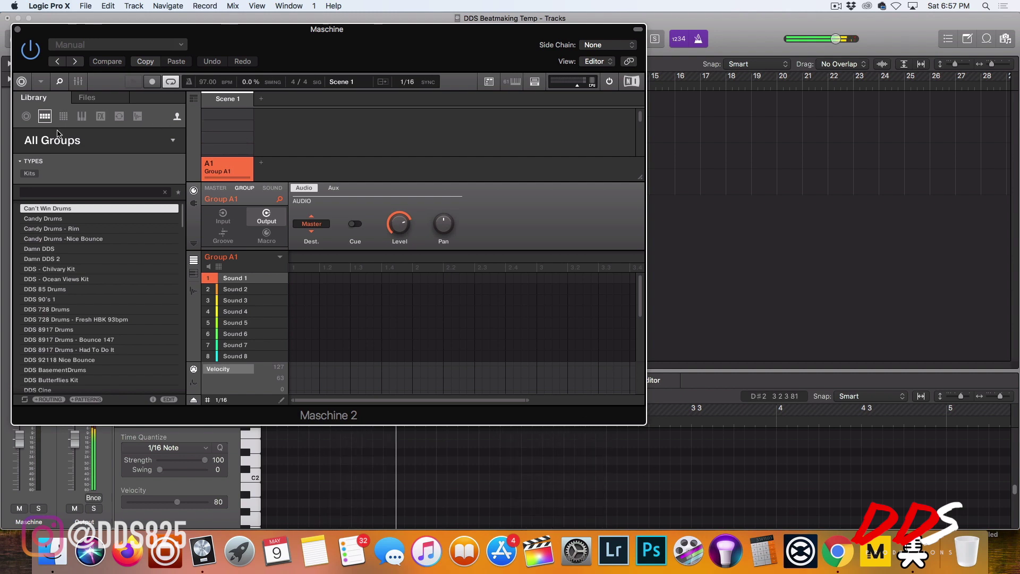
pyautogui.click(101, 239)
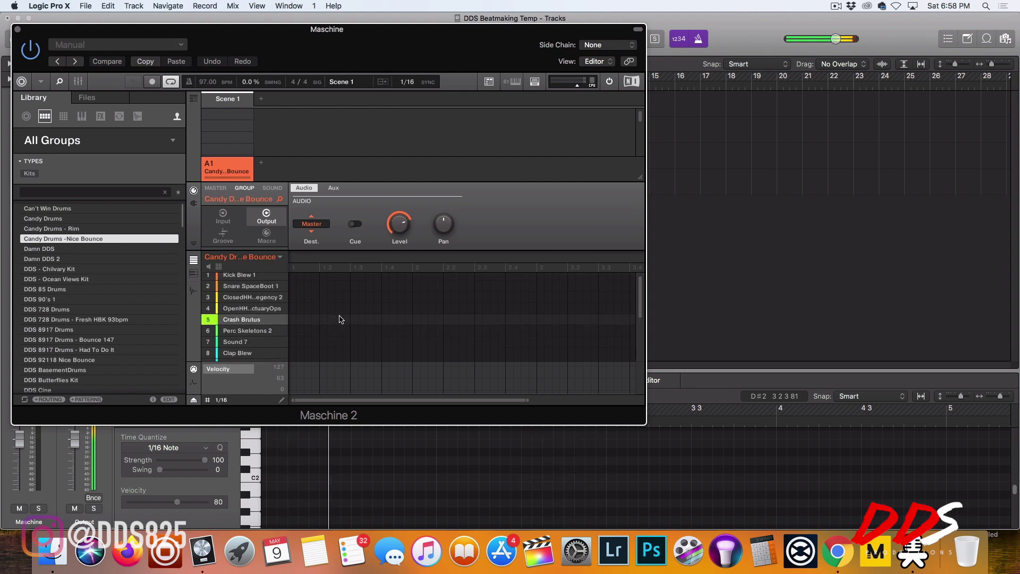
# Step: Create a Maschine pattern with Clap Blew hits on beats 2 and 4 of bars 1 and 2, and raise their velocities
pyautogui.click(342, 297)
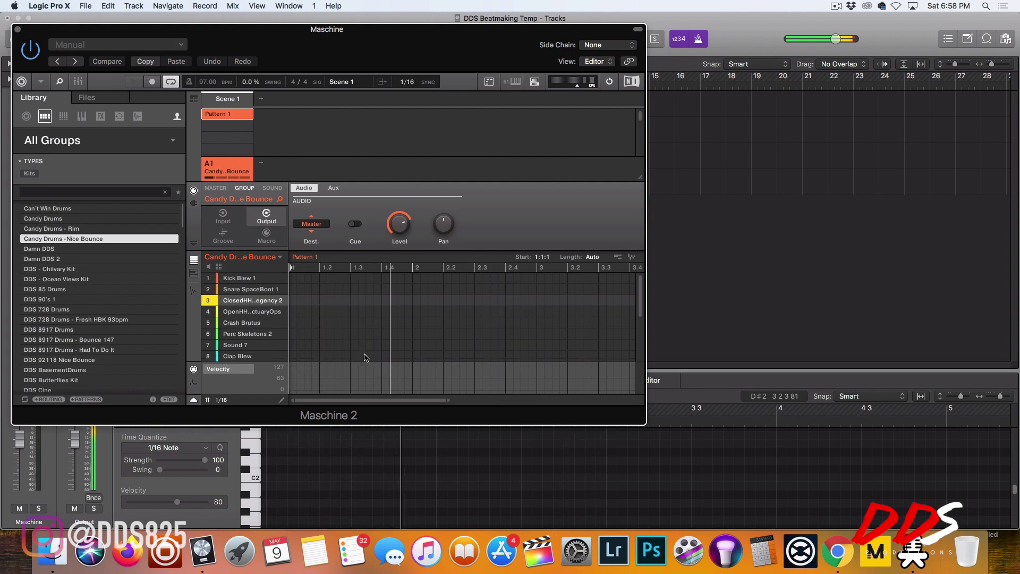
pyautogui.click(384, 357)
pyautogui.click(320, 357)
pyautogui.moveTo(390, 368); pyautogui.dragTo(321, 370)
pyautogui.click(447, 356)
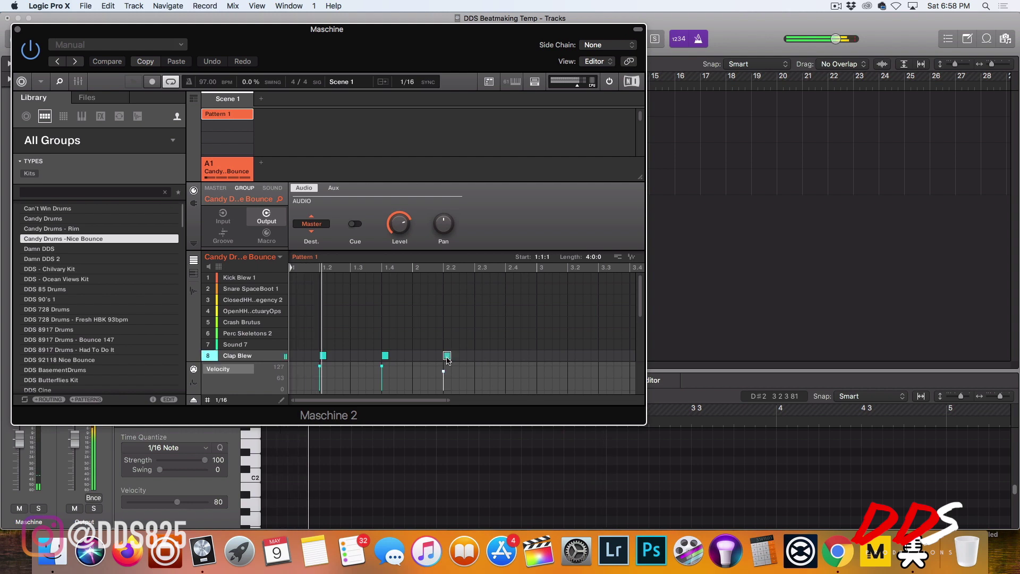
pyautogui.click(509, 355)
pyautogui.moveTo(508, 375); pyautogui.dragTo(507, 370)
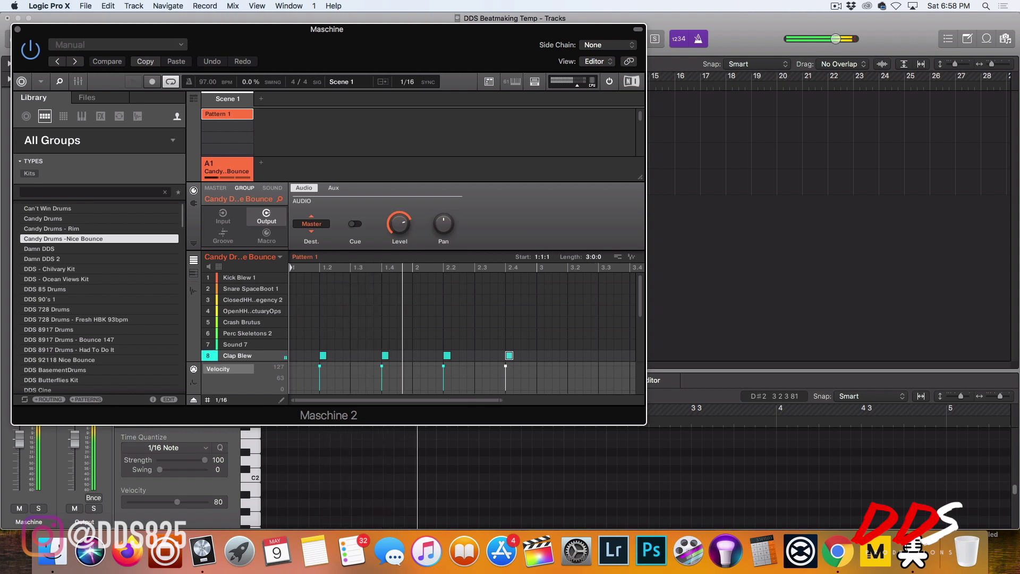
# Step: Set the Maschine pattern length to 2:0:0 and mute the Inst 1 track
pyautogui.moveTo(593, 257); pyautogui.dragTo(594, 267)
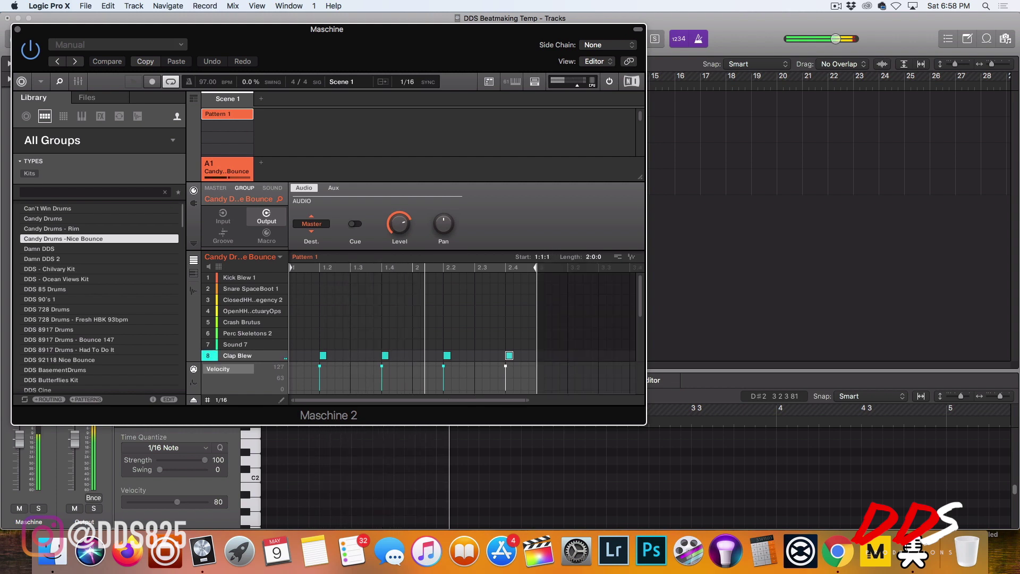
pyautogui.click(18, 30)
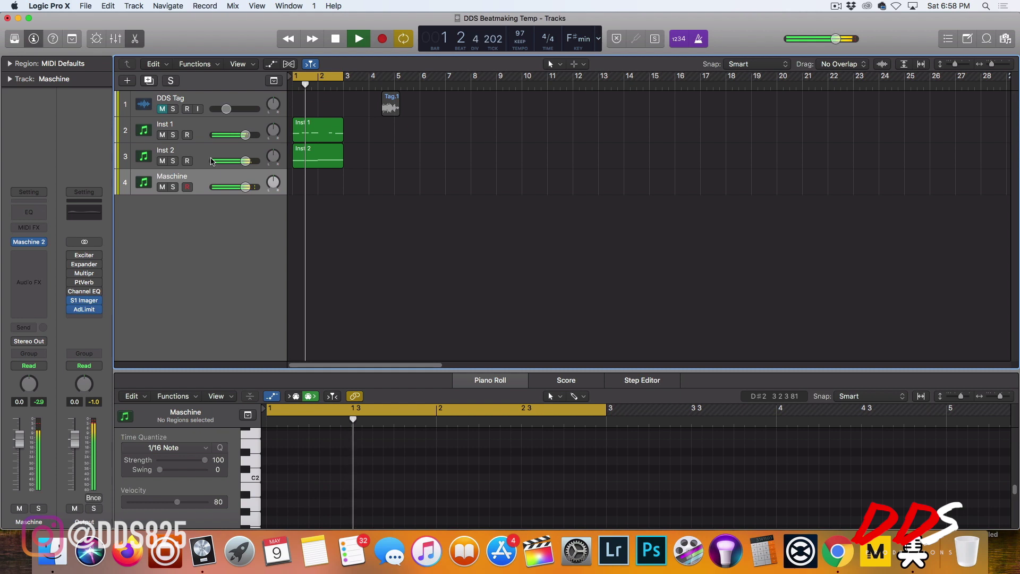
pyautogui.click(162, 135)
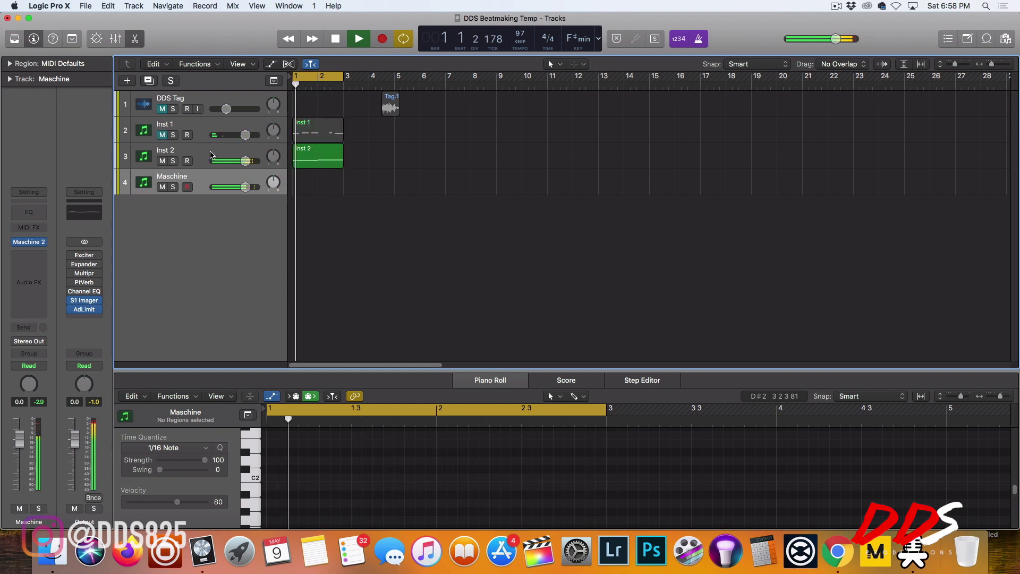
# Step: Reopen Maschine 2 and fill bar 1 up to the bar 2 downbeat with ClosedHH hits, skipping the second 16th of each beat
pyautogui.click(29, 242)
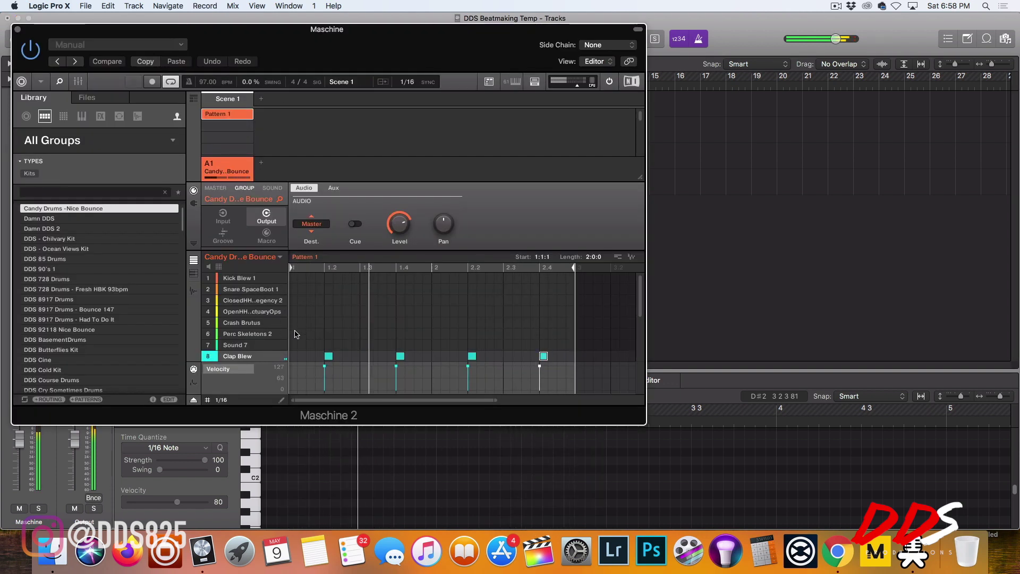
pyautogui.click(292, 301)
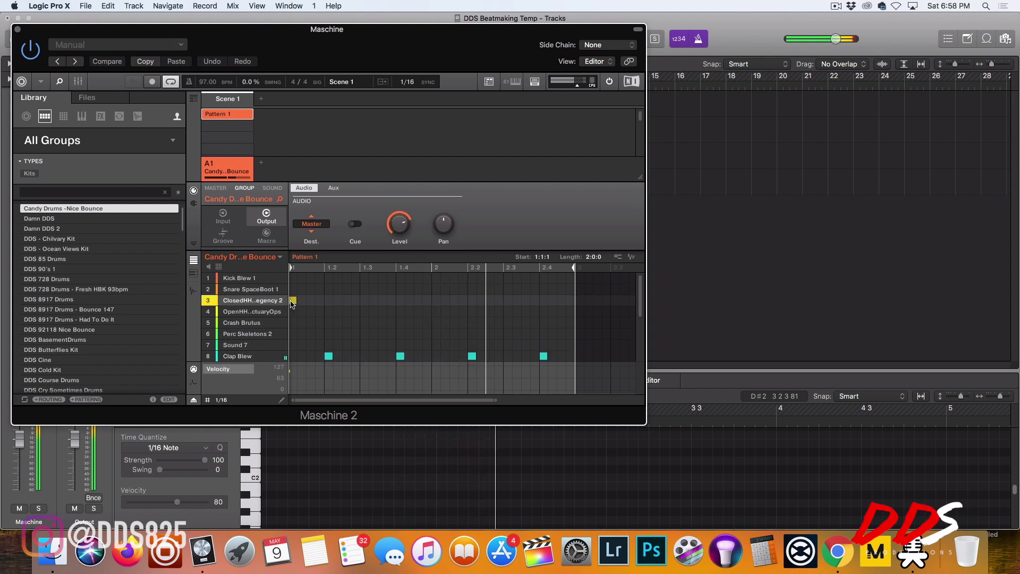
pyautogui.click(311, 301)
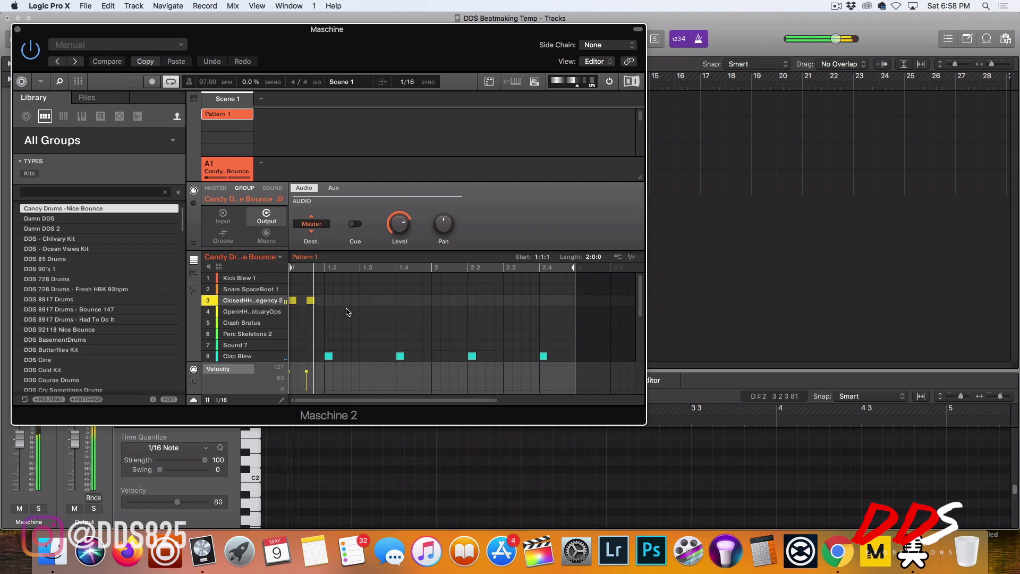
pyautogui.click(319, 300)
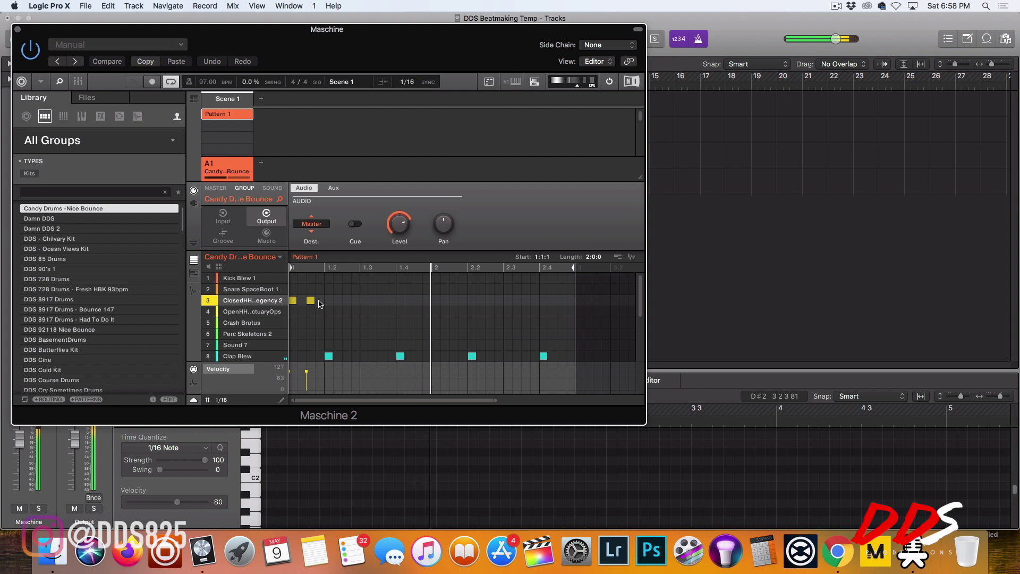
pyautogui.click(328, 301)
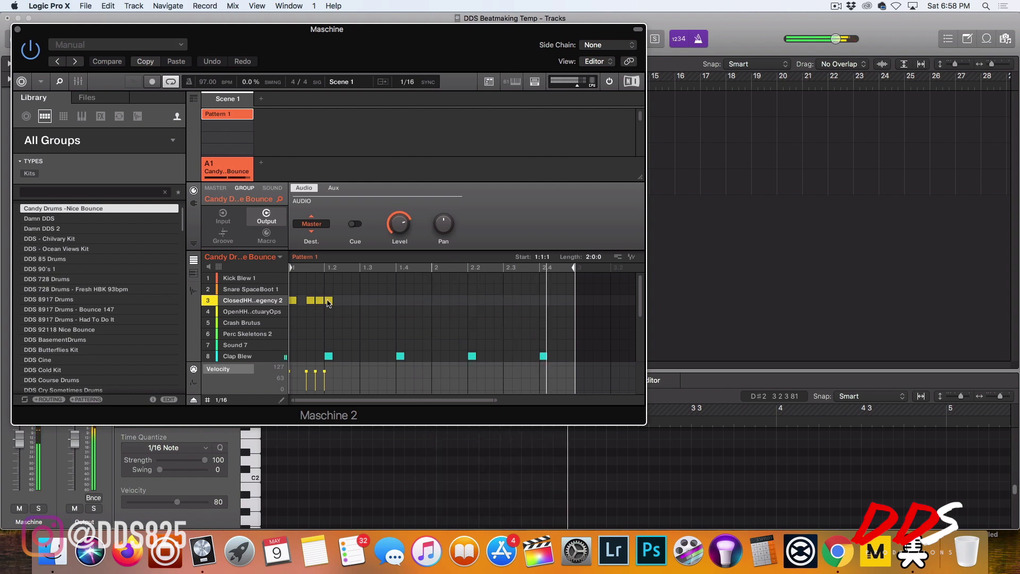
pyautogui.click(355, 301)
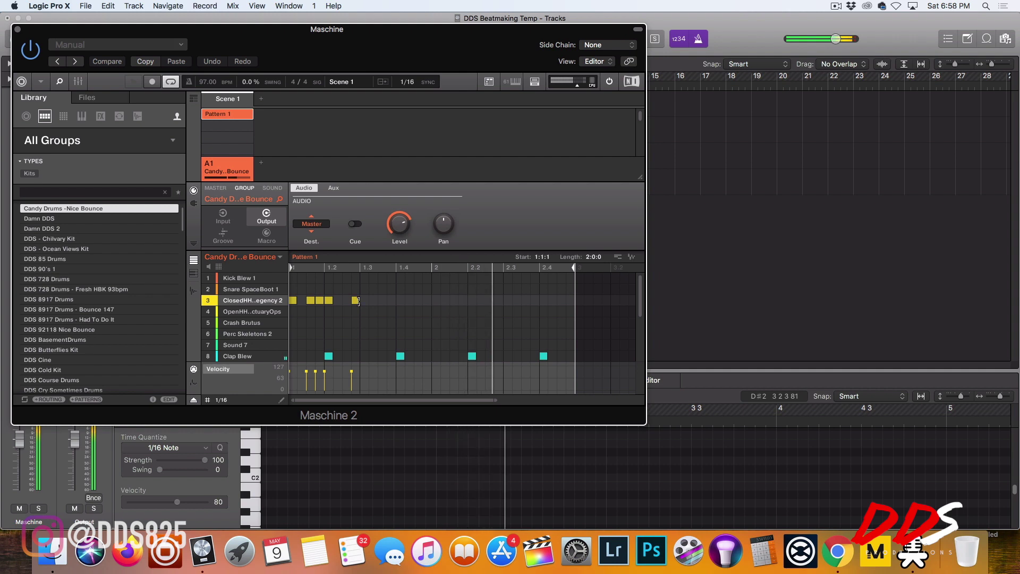
pyautogui.click(346, 301)
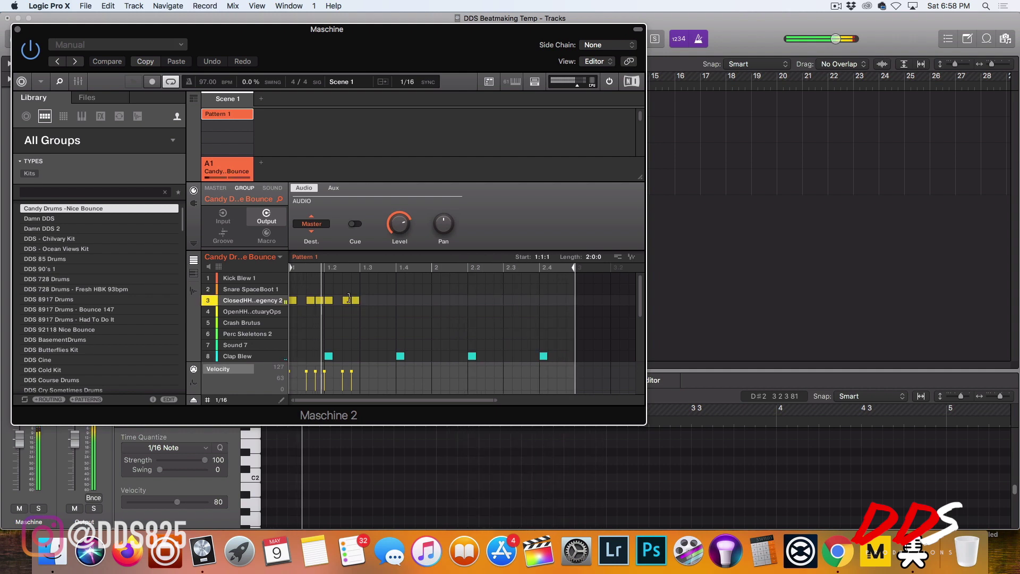
pyautogui.click(365, 300)
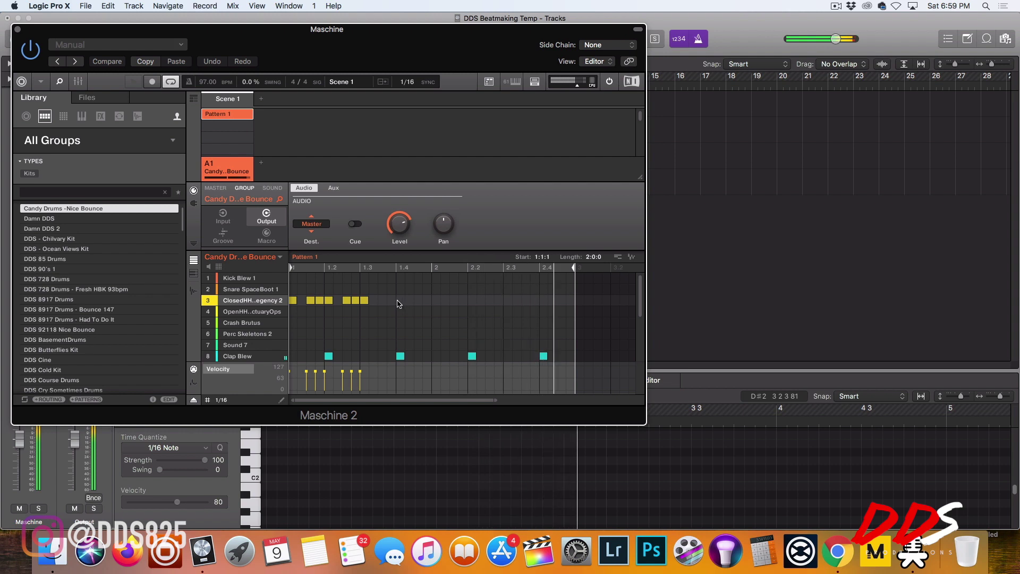
pyautogui.click(399, 301)
pyautogui.click(383, 300)
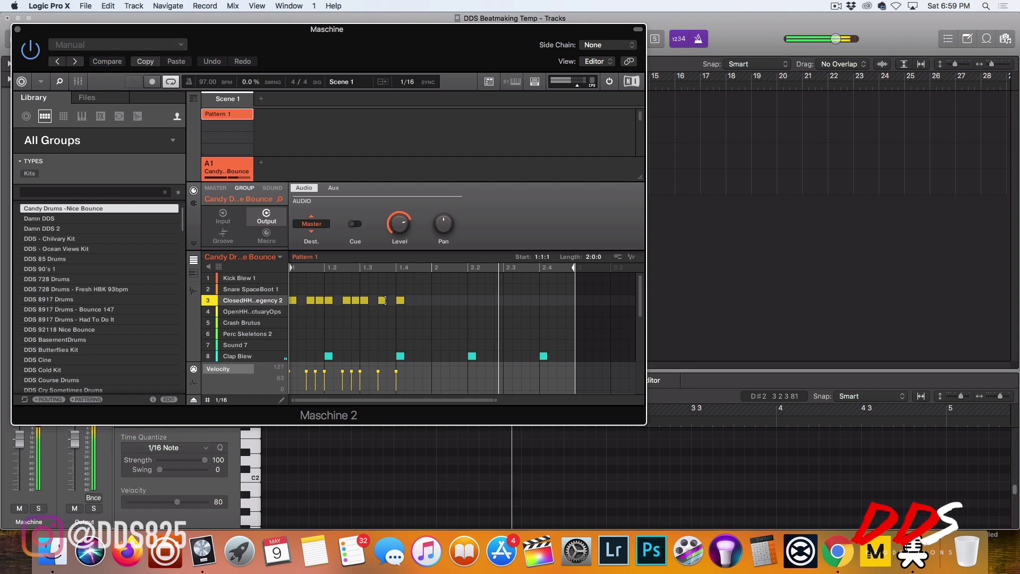
pyautogui.click(392, 301)
pyautogui.click(436, 301)
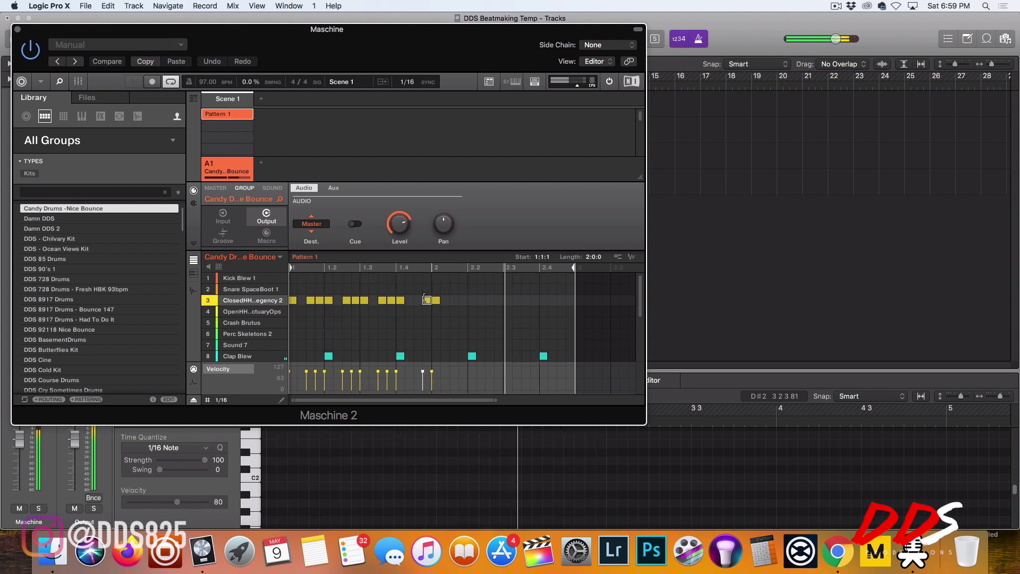
pyautogui.click(418, 300)
pyautogui.click(427, 300)
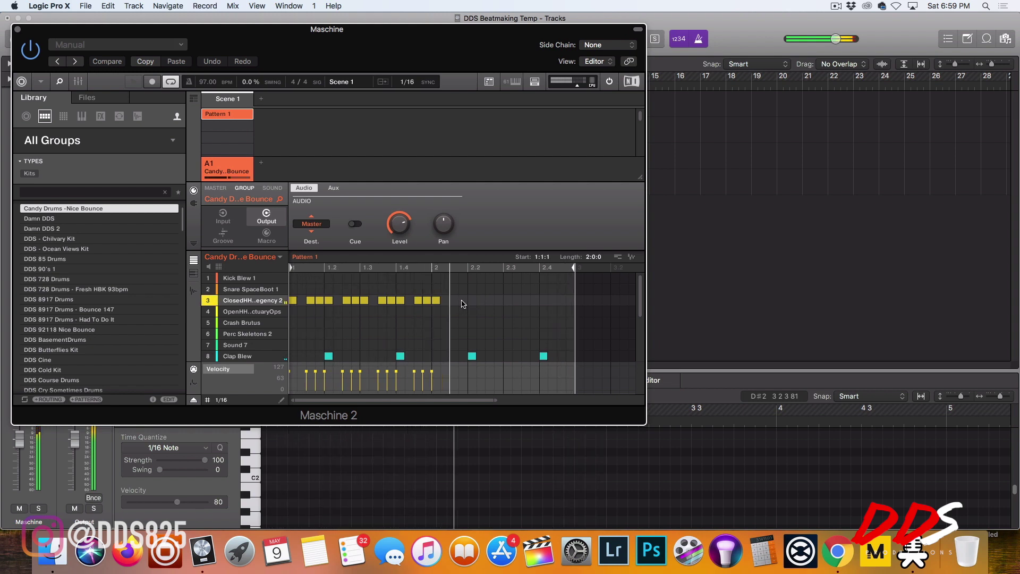
# Step: Continue the ClosedHH hits through the rest of bar 2, leaving the second 16th of each beat empty
pyautogui.click(454, 300)
pyautogui.click(462, 301)
pyautogui.click(472, 301)
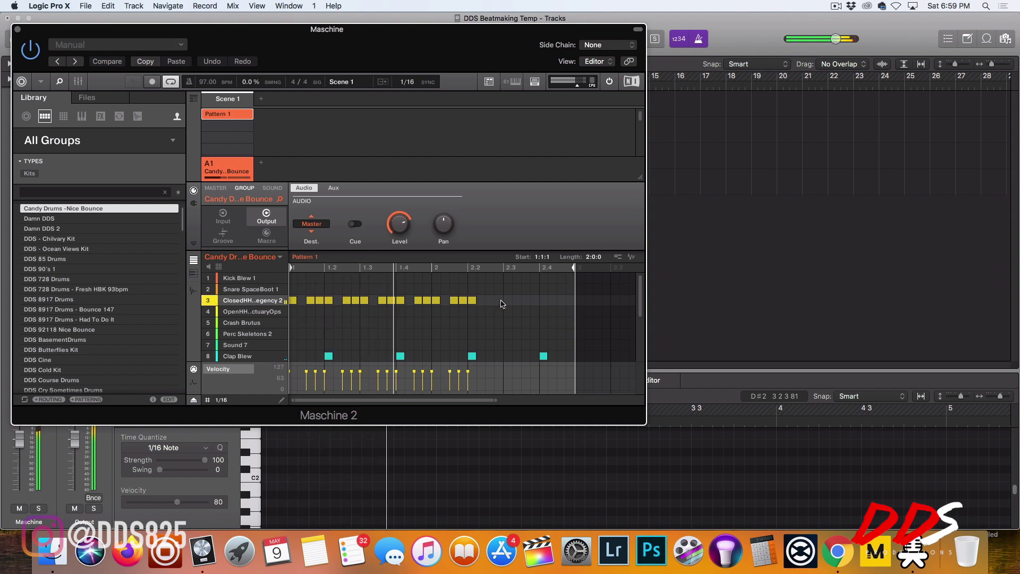
pyautogui.doubleClick(498, 301)
pyautogui.doubleClick(508, 301)
pyautogui.doubleClick(490, 300)
pyautogui.click(490, 301)
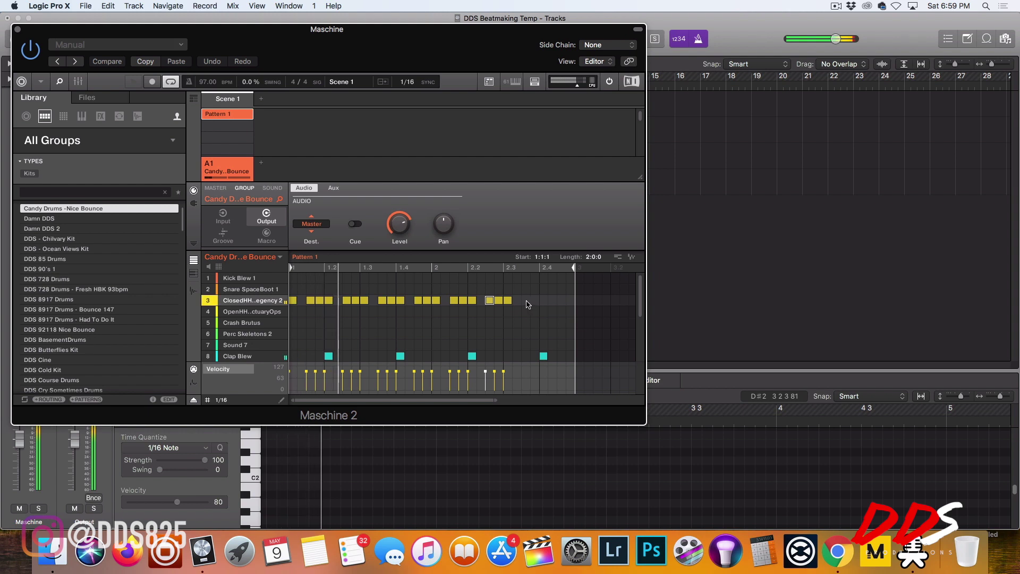
pyautogui.doubleClick(526, 301)
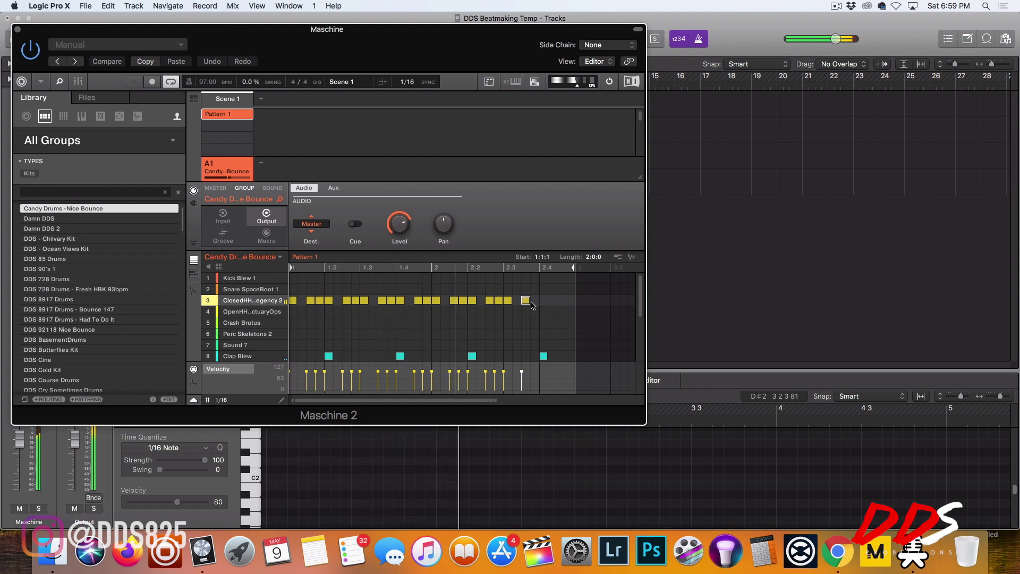
pyautogui.click(544, 303)
pyautogui.doubleClick(543, 302)
pyautogui.doubleClick(527, 302)
pyautogui.doubleClick(534, 302)
pyautogui.doubleClick(526, 303)
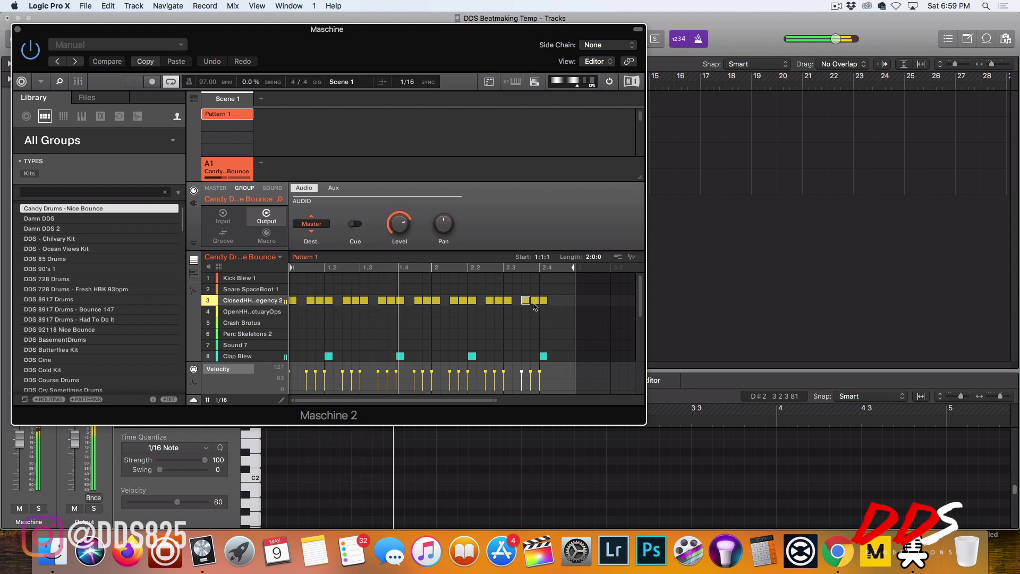
pyautogui.doubleClick(560, 300)
pyautogui.doubleClick(571, 301)
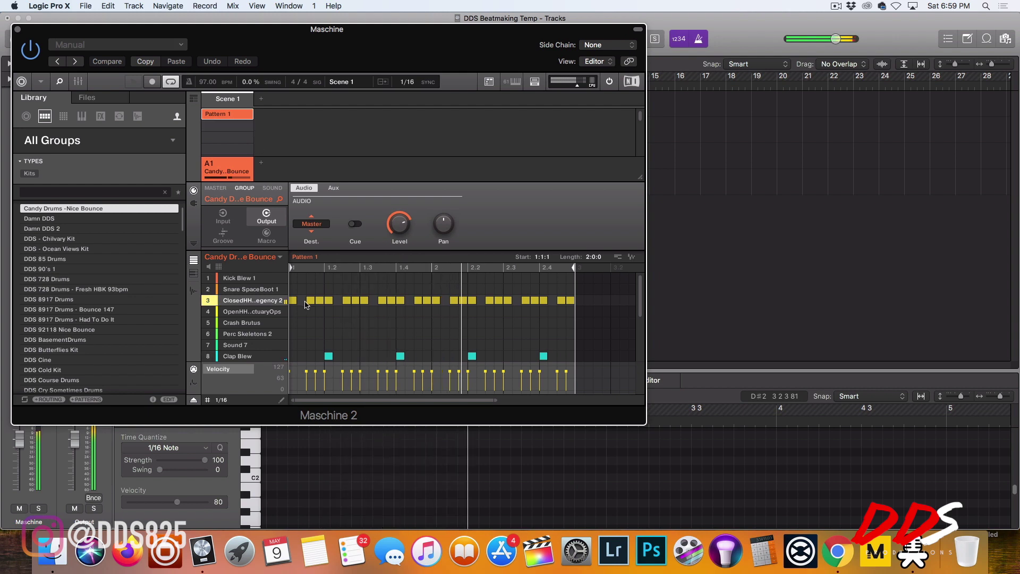
# Step: Duplicate Pattern 1 and add Kick Blew 1 hits on the first and fourth 16ths of bar 1 with raised velocities
pyautogui.rightClick(234, 115)
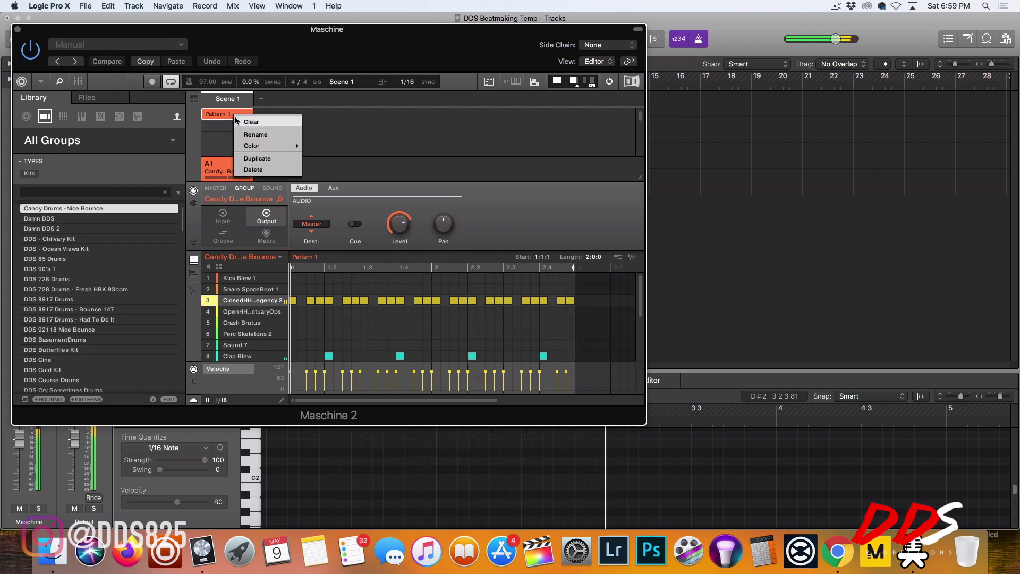
pyautogui.click(268, 164)
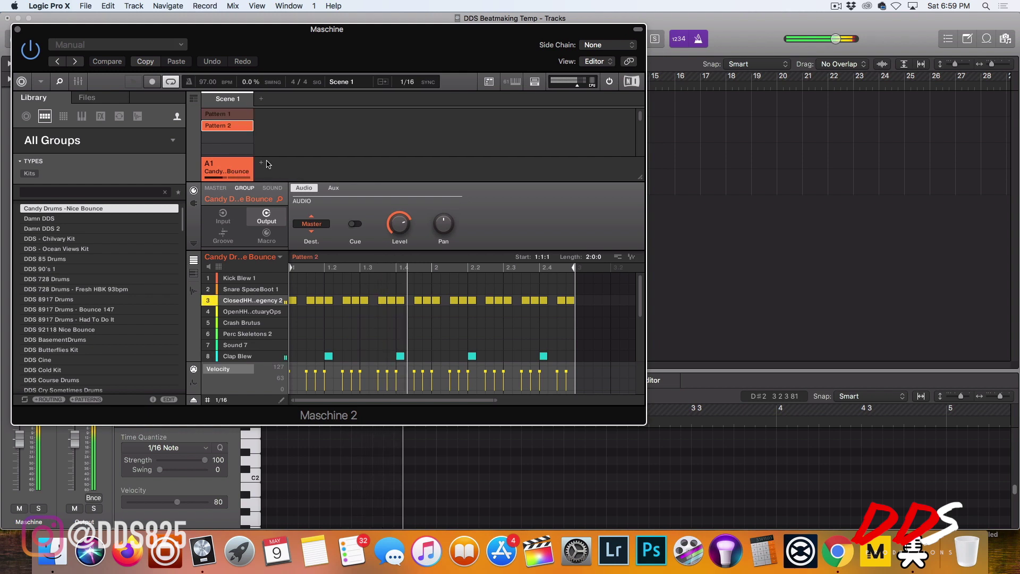
pyautogui.click(294, 279)
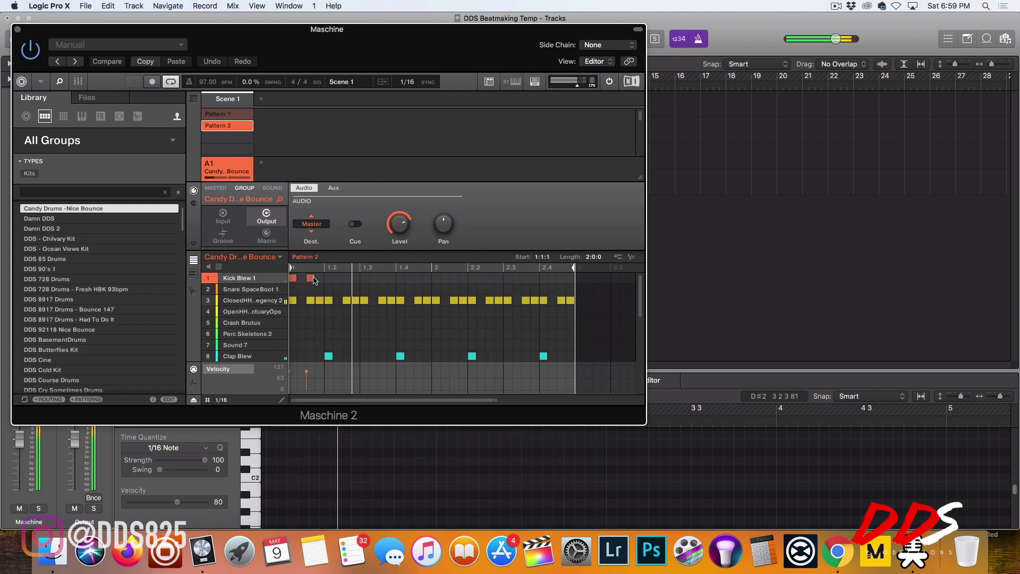
pyautogui.moveTo(312, 280); pyautogui.dragTo(320, 280)
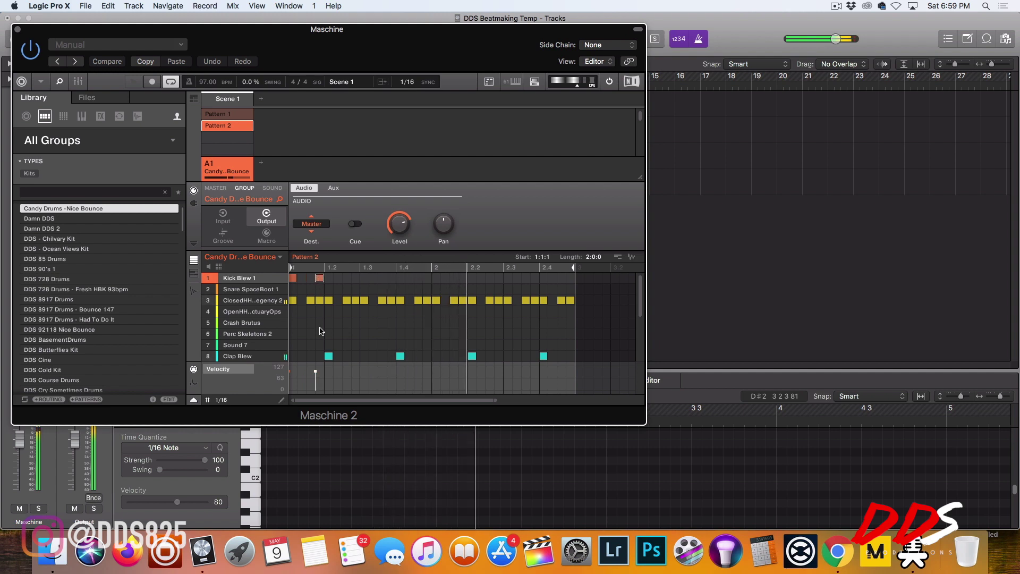
pyautogui.moveTo(328, 379)
pyautogui.mouseDown()
pyautogui.moveTo(289, 367)
pyautogui.moveTo(317, 366)
pyautogui.mouseUp()
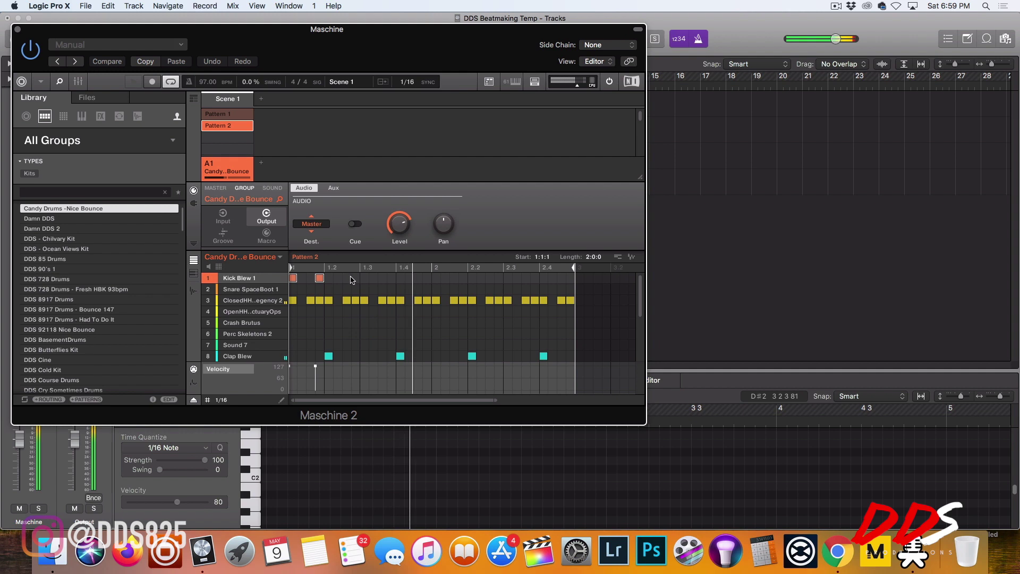
# Step: Add raised-velocity Kick Blew 1 hits on bar 2's first, fourth and eleventh 16ths, remove the trial kick on beat 3, and close Maschine
pyautogui.click(433, 282)
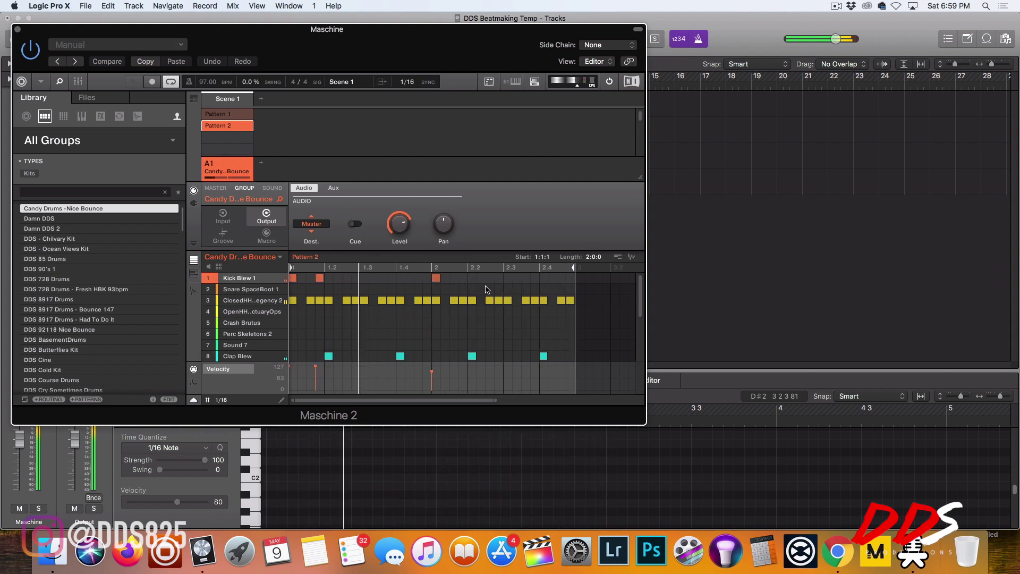
pyautogui.click(464, 279)
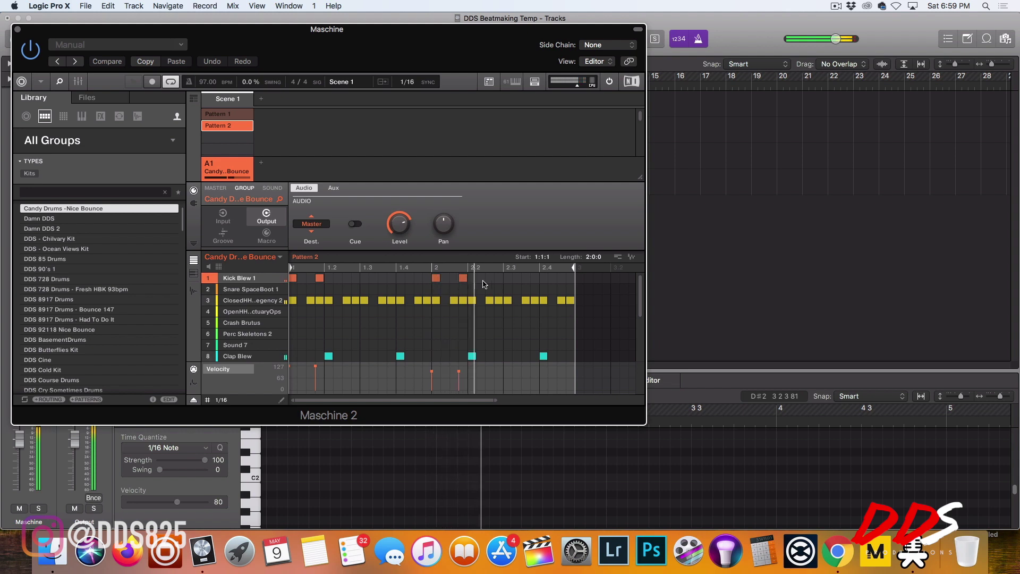
pyautogui.click(519, 281)
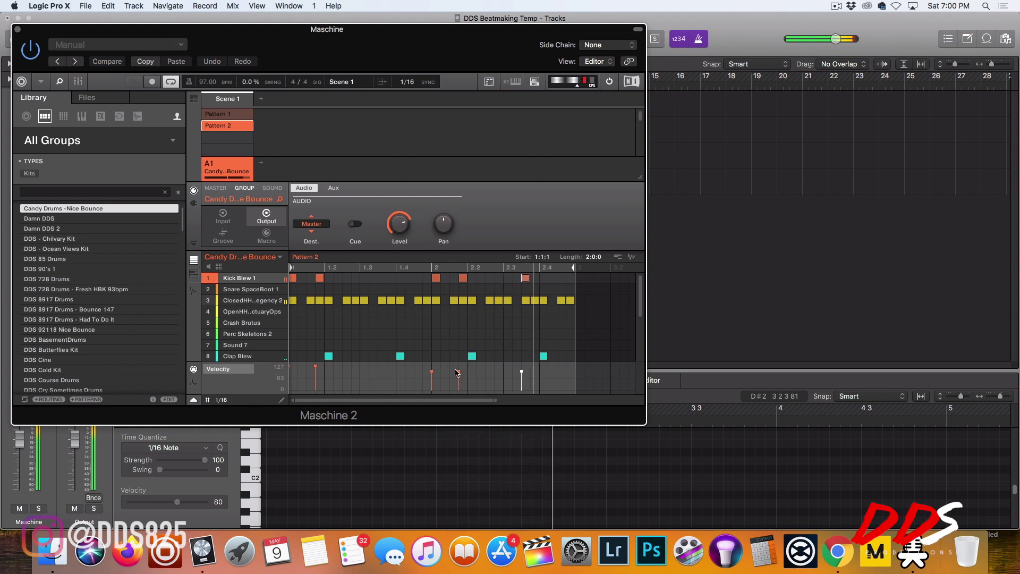
pyautogui.click(499, 278)
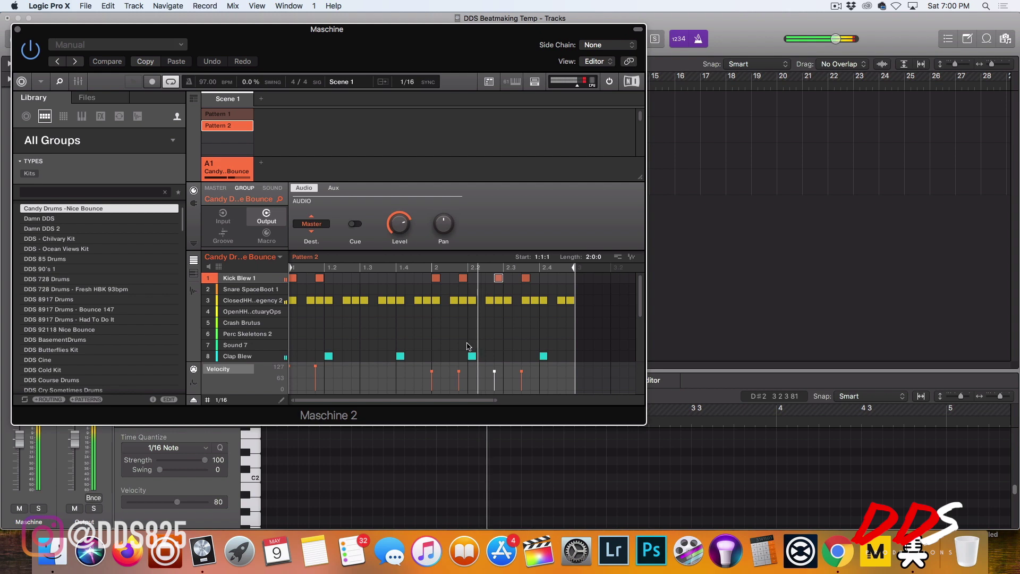
pyautogui.moveTo(500, 280); pyautogui.dragTo(510, 280)
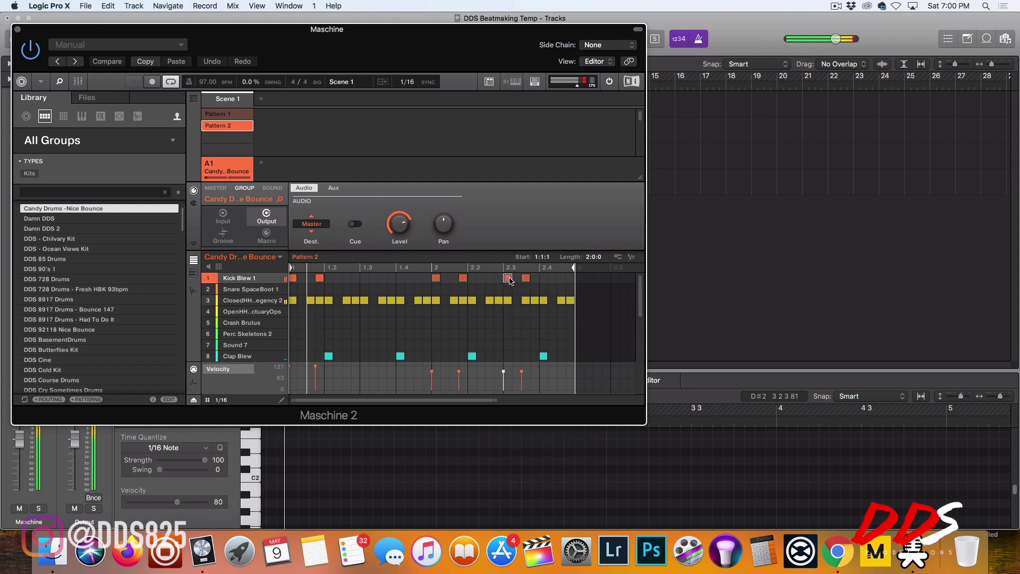
pyautogui.moveTo(417, 366); pyautogui.dragTo(577, 378)
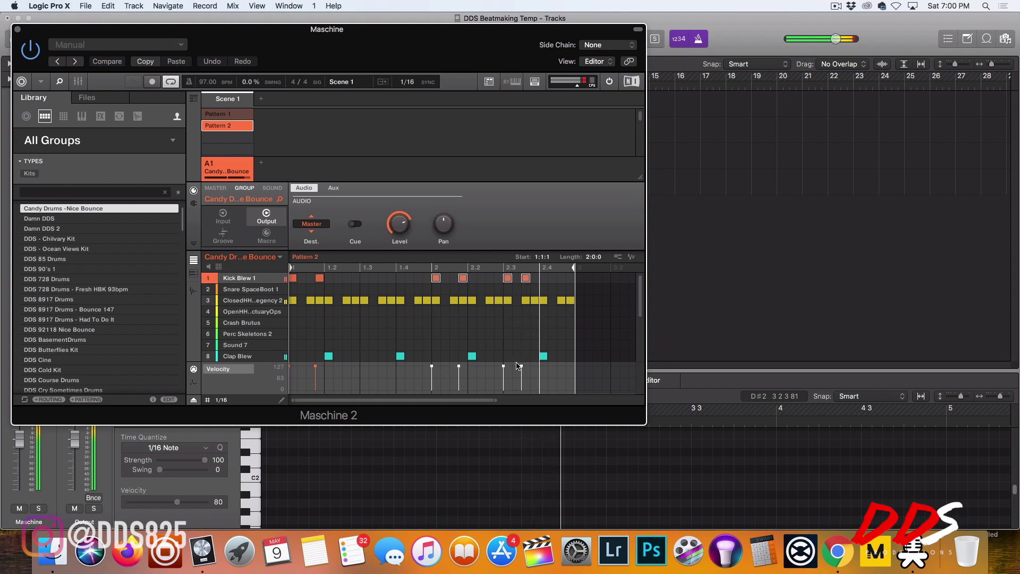
pyautogui.click(507, 289)
pyautogui.press('Delete')
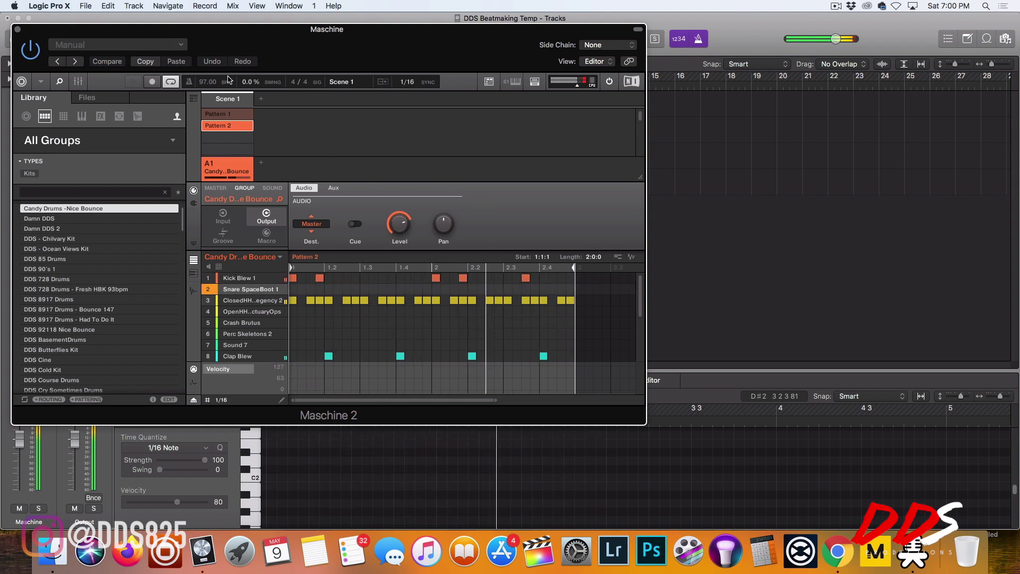
pyautogui.click(19, 30)
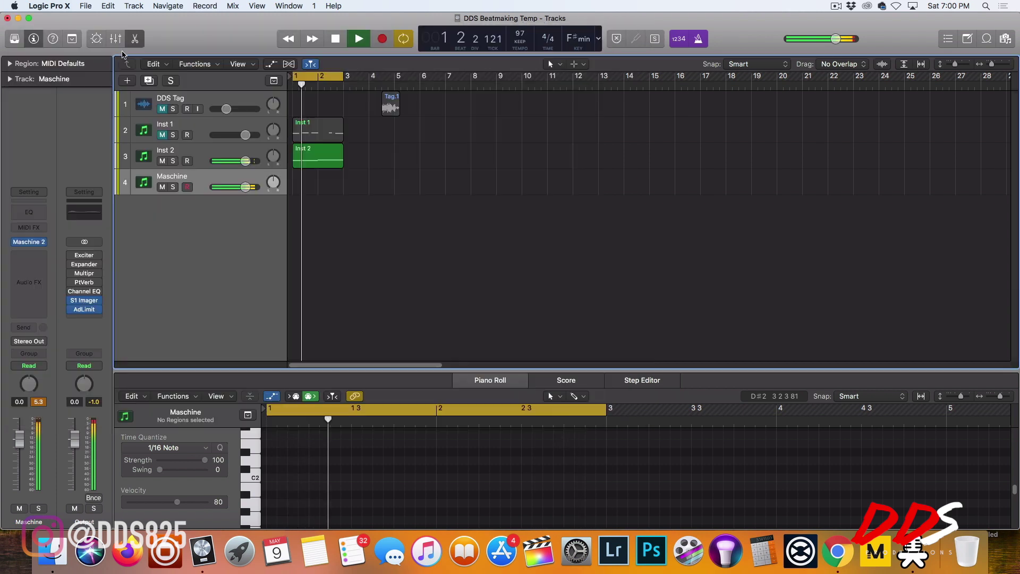
# Step: Unmute Inst 1 and load the Boss Sub preset in its Komplete Kontrol from the favorite Bass sounds
pyautogui.click(170, 139)
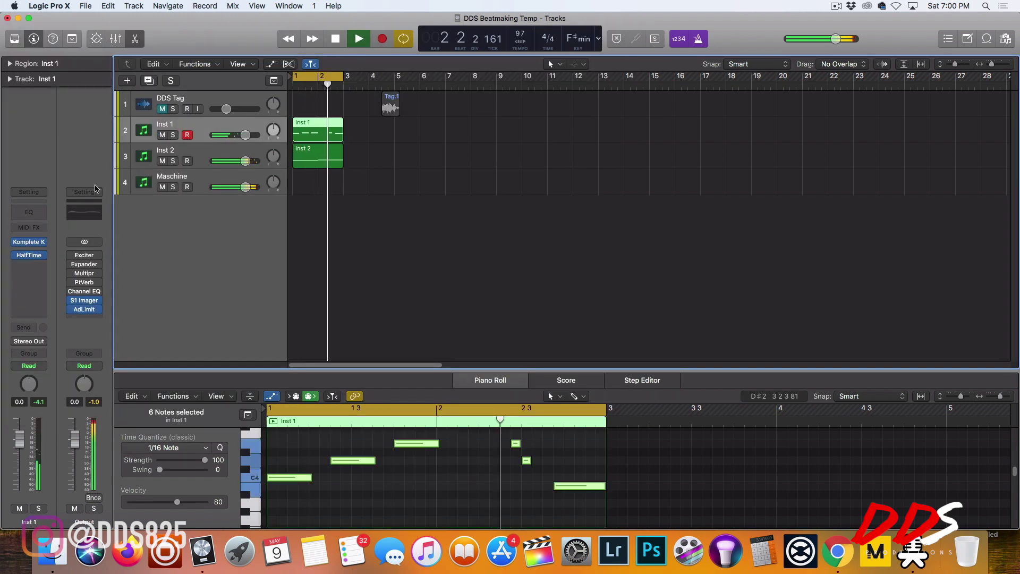
pyautogui.click(26, 242)
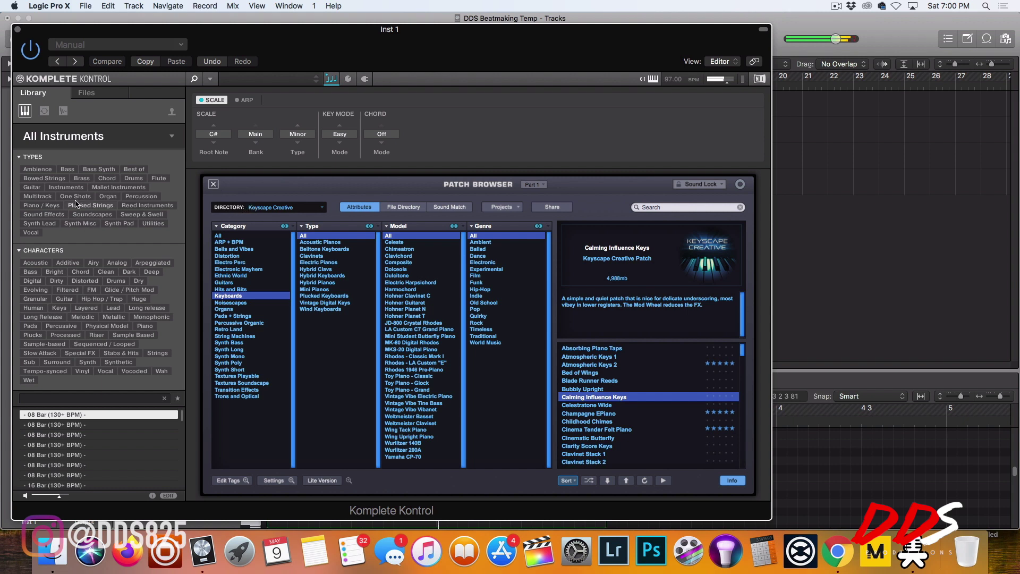
pyautogui.click(67, 170)
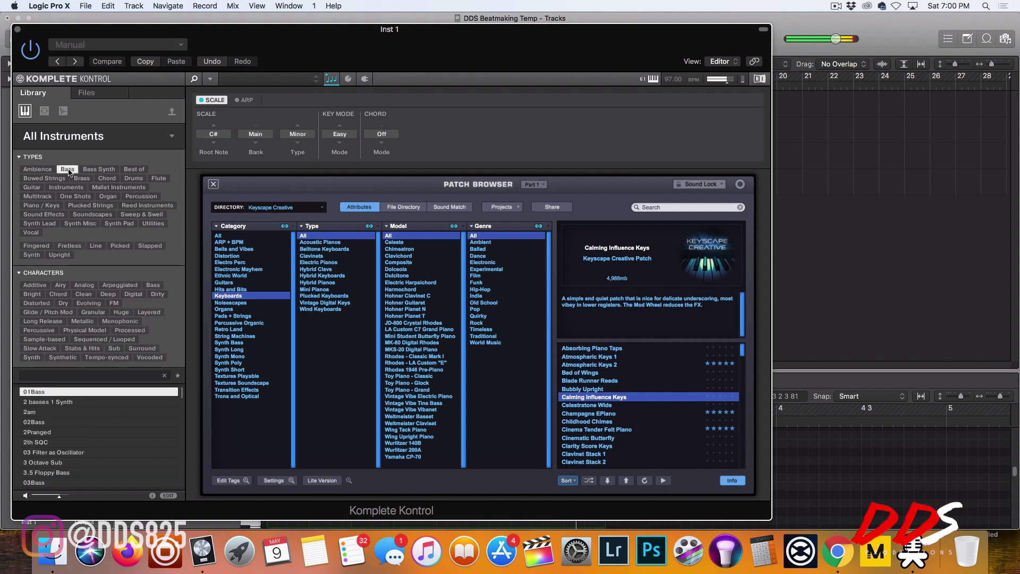
pyautogui.click(178, 376)
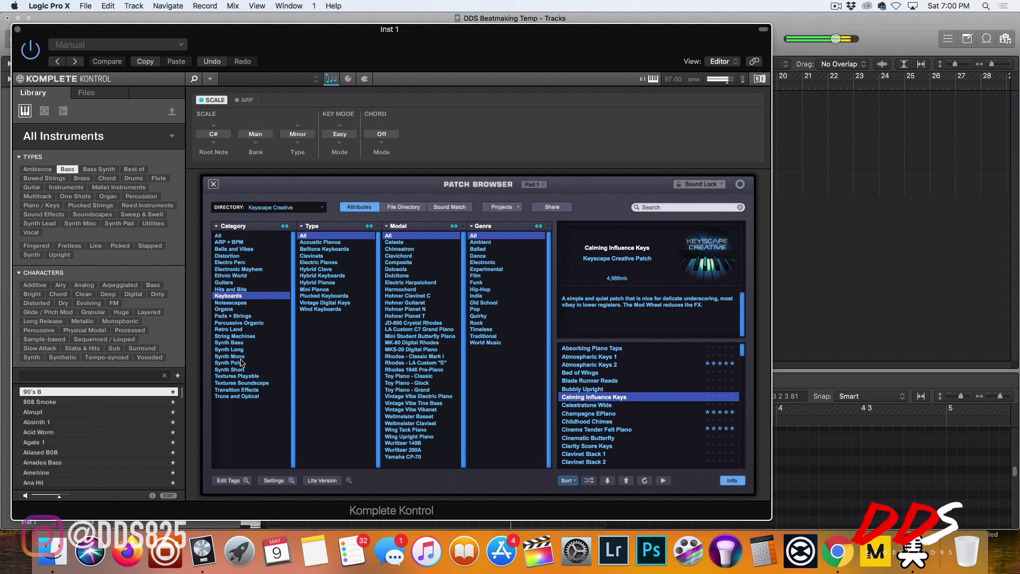
pyautogui.scroll(-10, 123, 450)
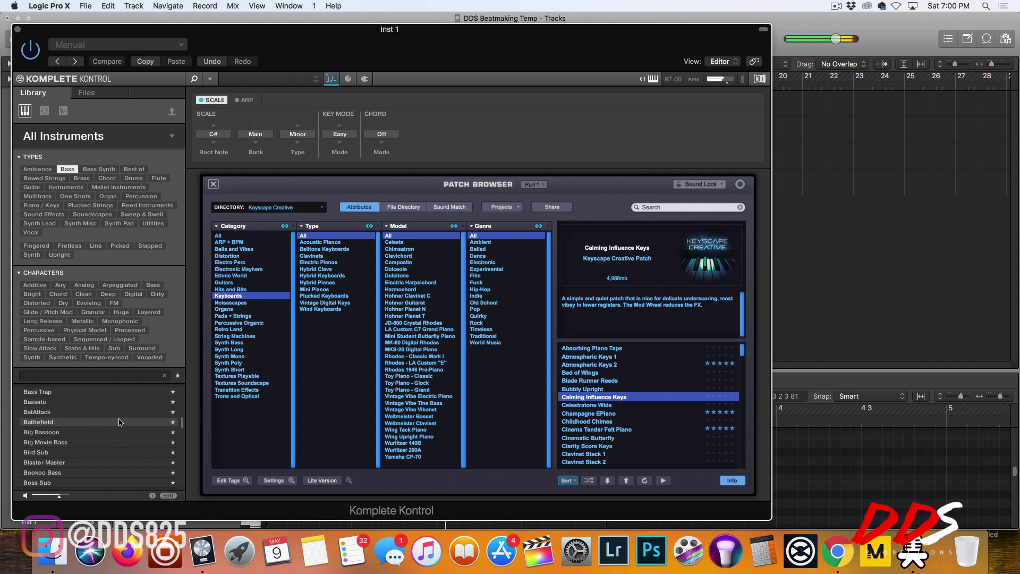
pyautogui.click(104, 482)
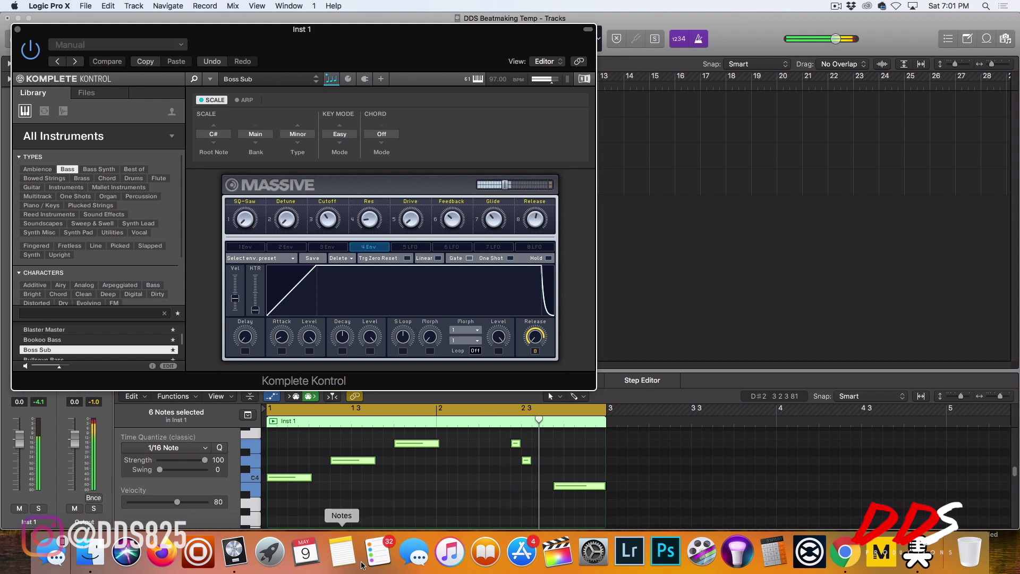
# Step: Transpose all six Inst 1 notes down three octaves so the line starts on C1, and close Komplete Kontrol
pyautogui.click(368, 489)
pyautogui.press('super+a')
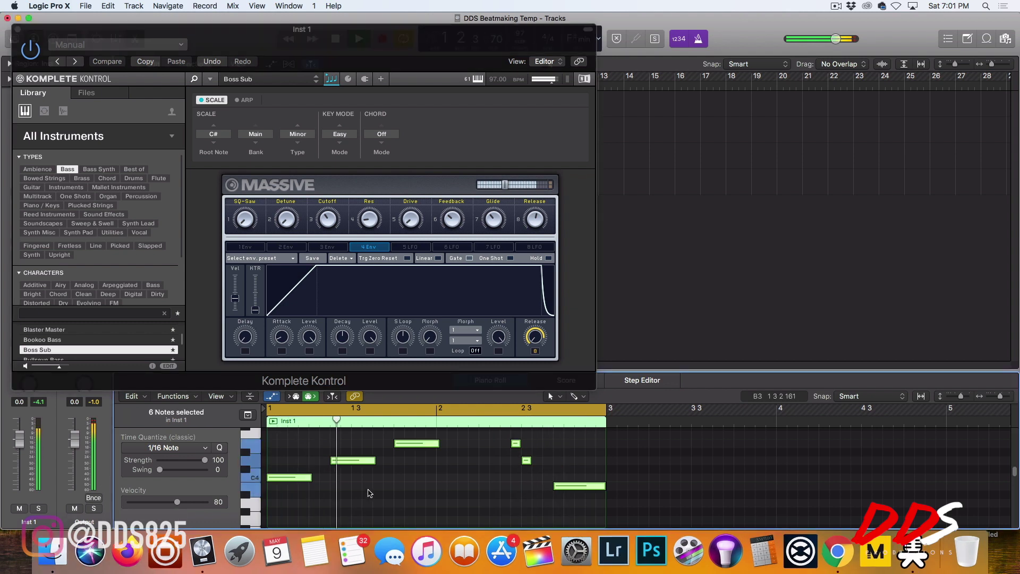
pyautogui.press('Delete')
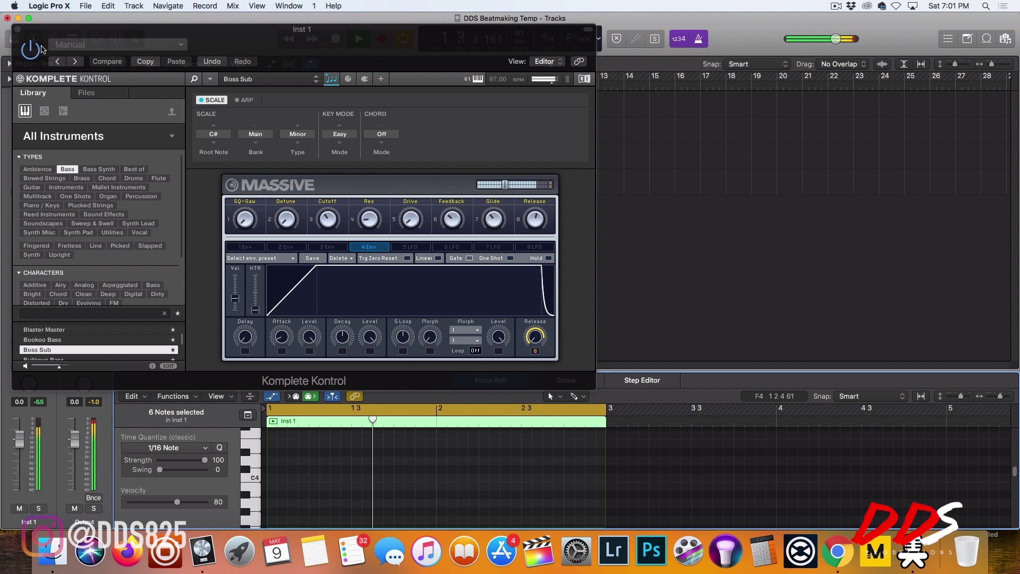
pyautogui.click(18, 29)
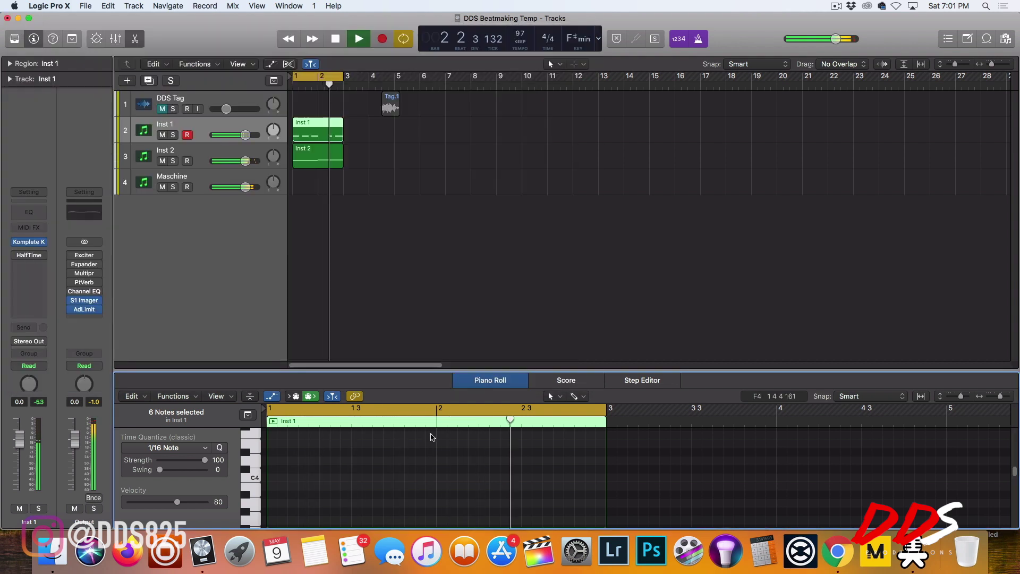
# Step: Lengthen the Inst 1 bass notes to close the gaps between them, ending the last note exactly at bar 3
pyautogui.scroll(-10, 398, 460)
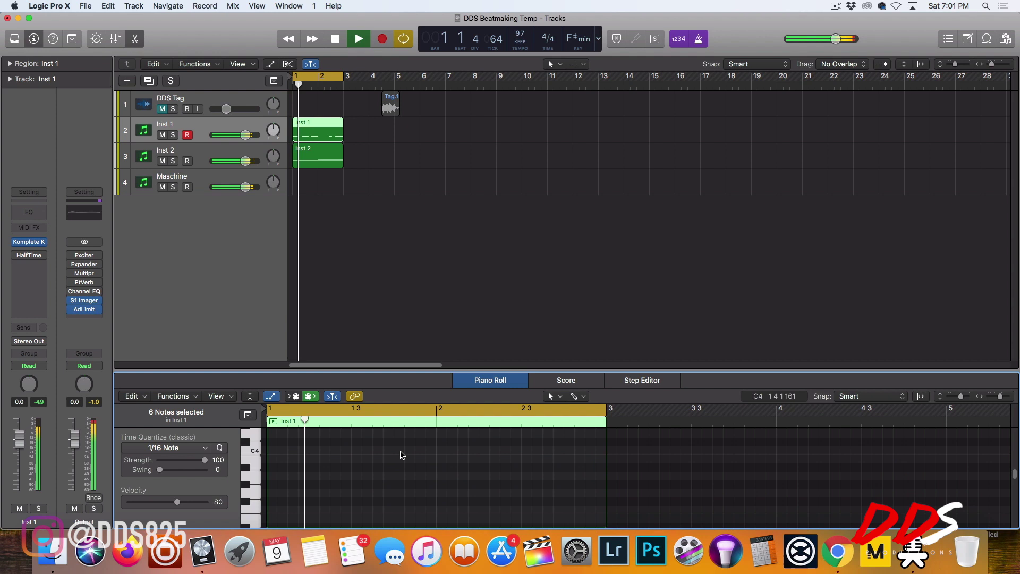
pyautogui.moveTo(312, 459); pyautogui.dragTo(329, 459)
pyautogui.click(313, 445)
pyautogui.scroll(3, 389, 436)
pyautogui.moveTo(379, 498); pyautogui.dragTo(553, 453)
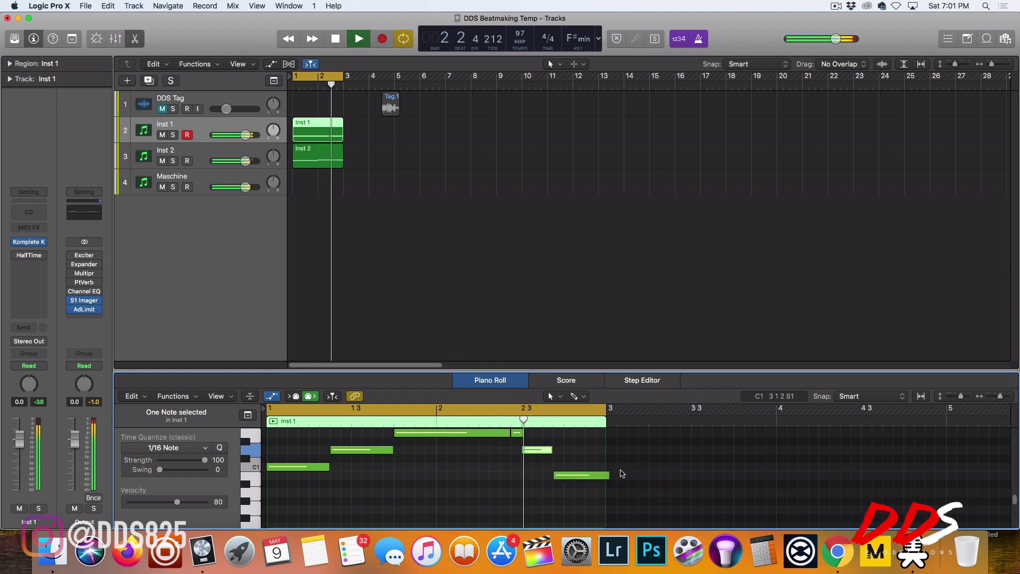
pyautogui.moveTo(608, 474); pyautogui.dragTo(606, 474)
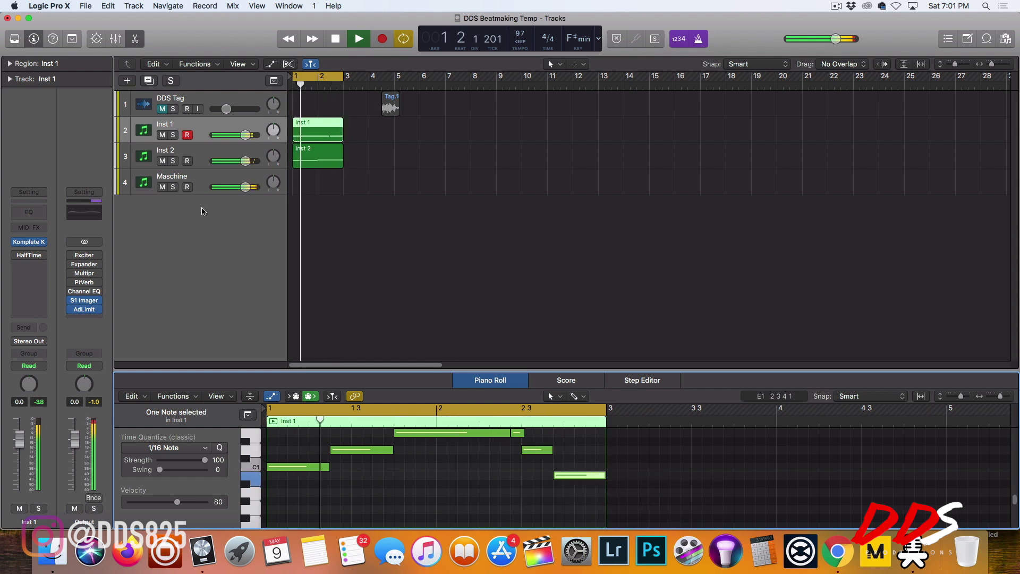
# Step: Open Maschine from its track and duplicate Pattern 2
pyautogui.click(218, 183)
pyautogui.click(218, 183)
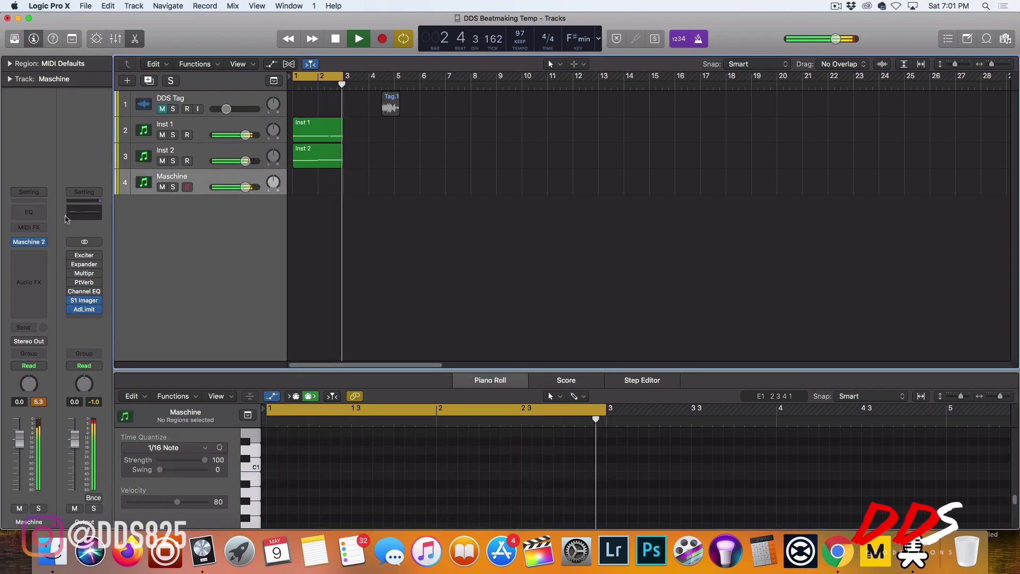
pyautogui.click(31, 244)
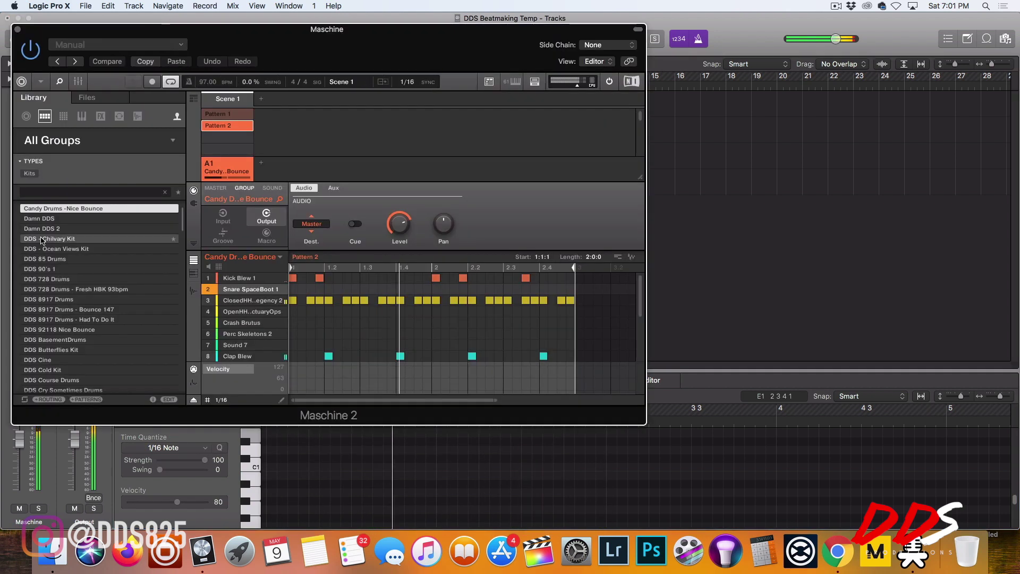
pyautogui.rightClick(219, 126)
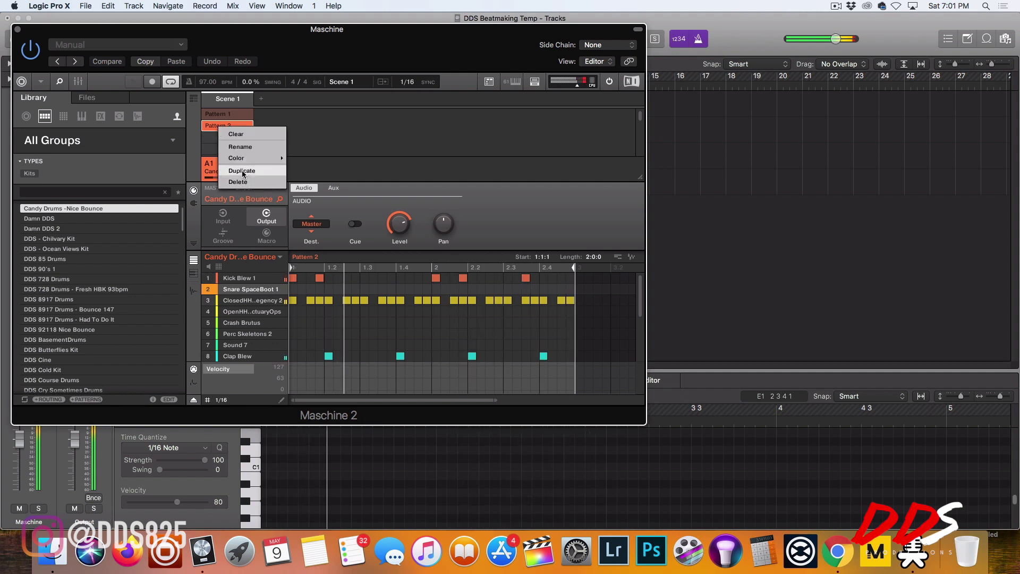
pyautogui.click(242, 170)
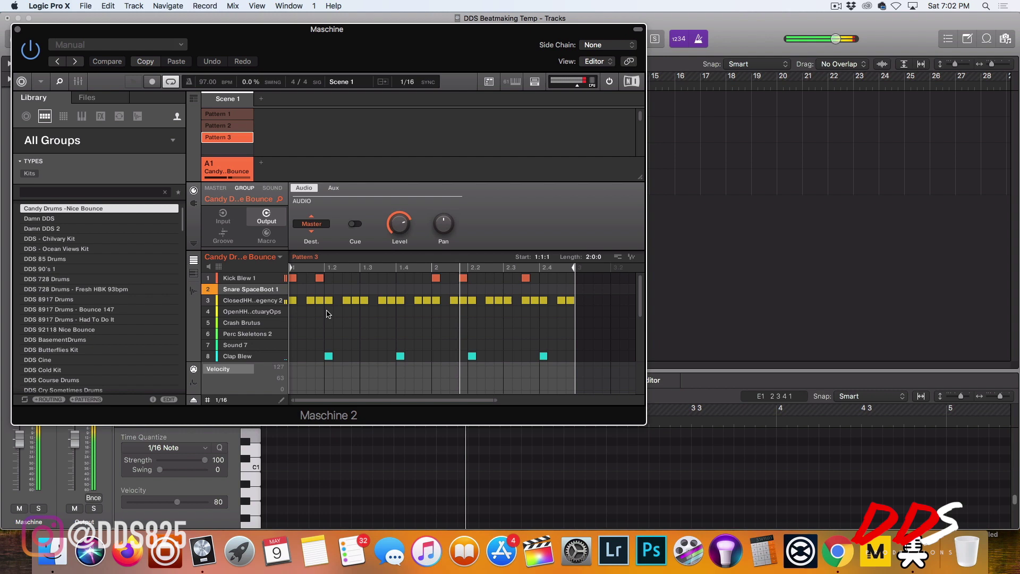
# Step: Add Snare SpaceBoot 1 hits on beats 2 and 4 of both bars and on bar 2's last 16th in Pattern 3
pyautogui.click(245, 302)
pyautogui.click(260, 290)
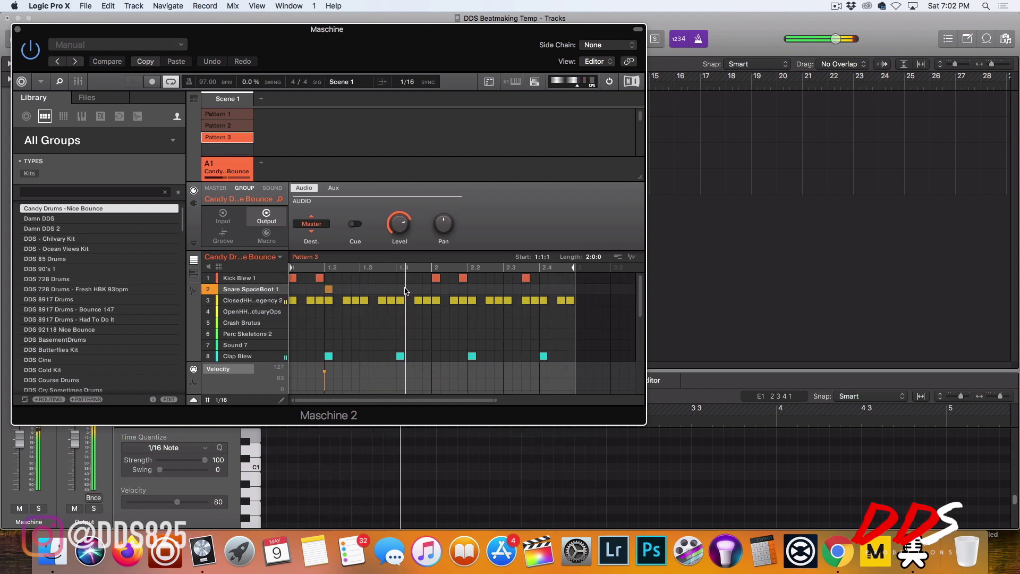
pyautogui.click(472, 290)
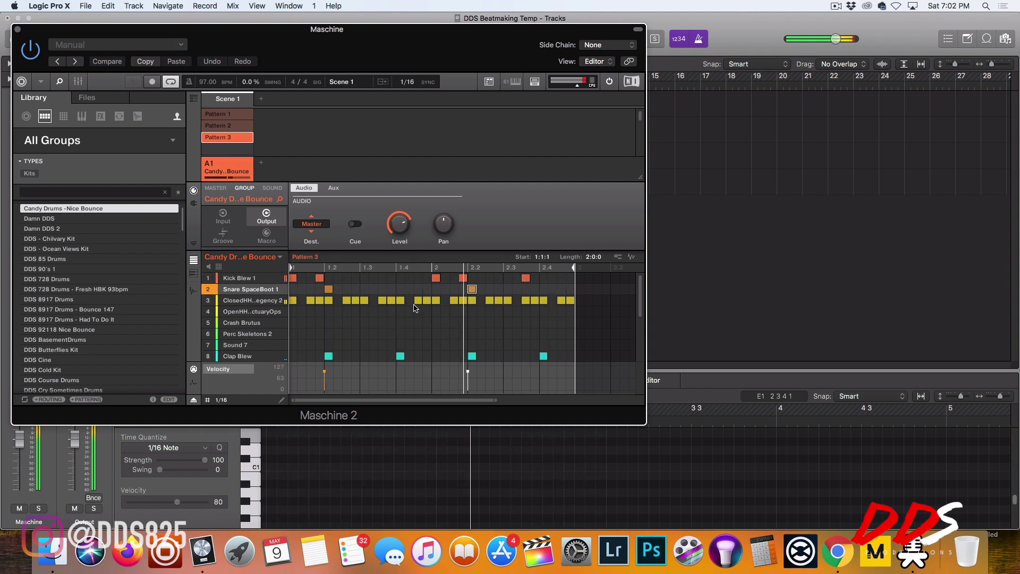
pyautogui.click(401, 291)
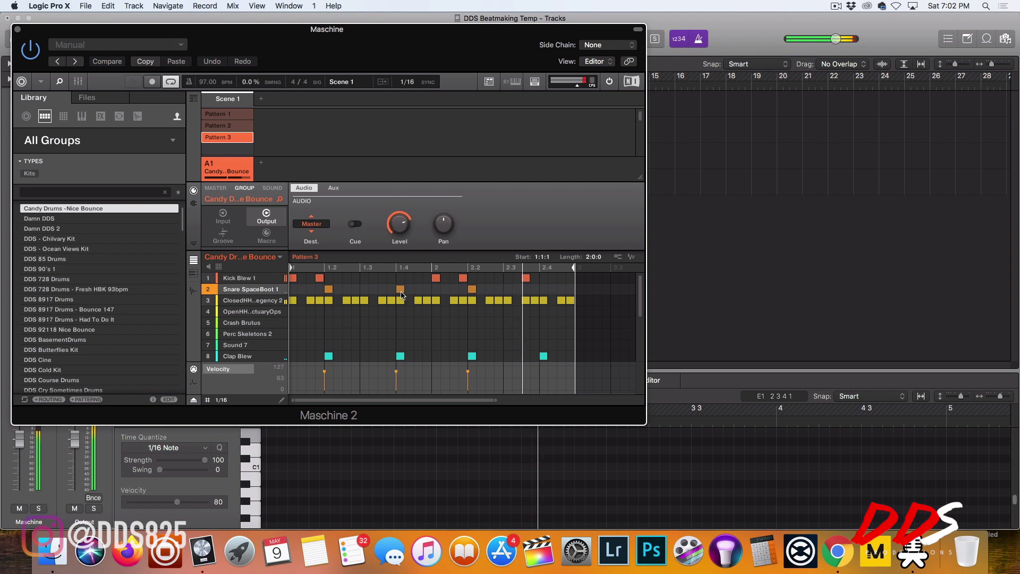
pyautogui.click(544, 289)
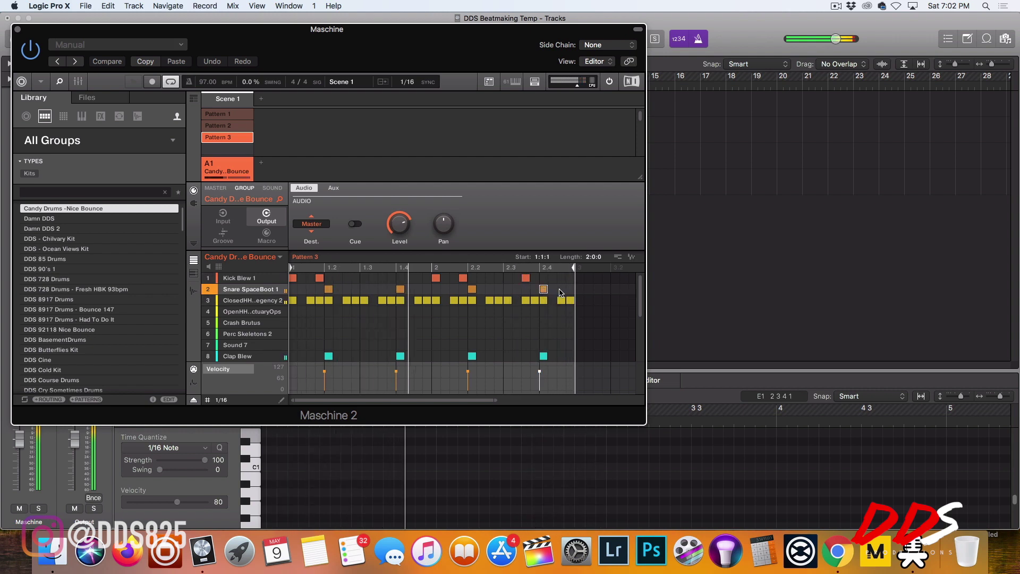
pyautogui.click(562, 289)
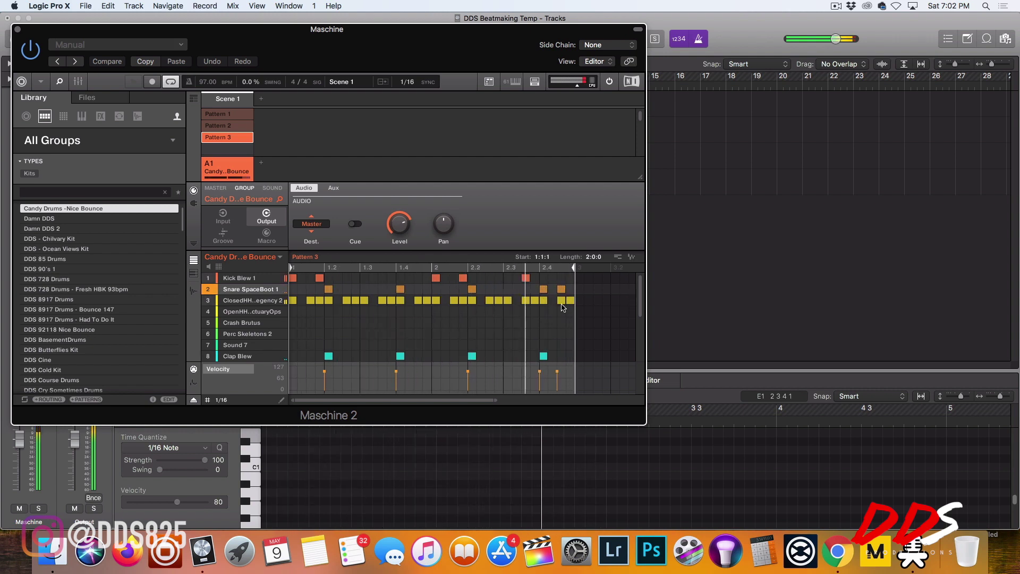
pyautogui.moveTo(562, 290); pyautogui.dragTo(570, 290)
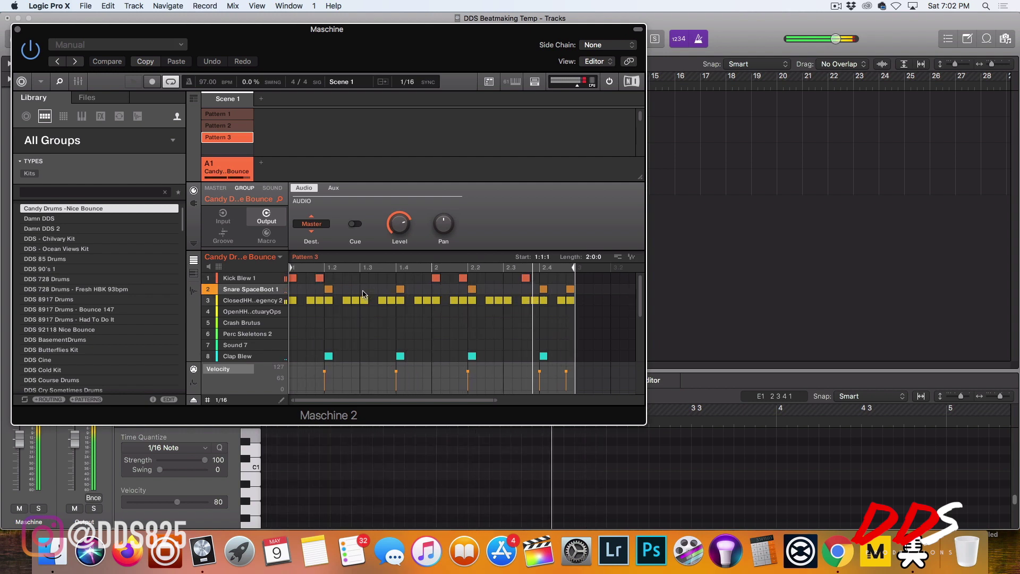
# Step: Place Crash Brutus on the first 16th and Perc Skeletons 2 on the third 16th of both bars
pyautogui.click(294, 323)
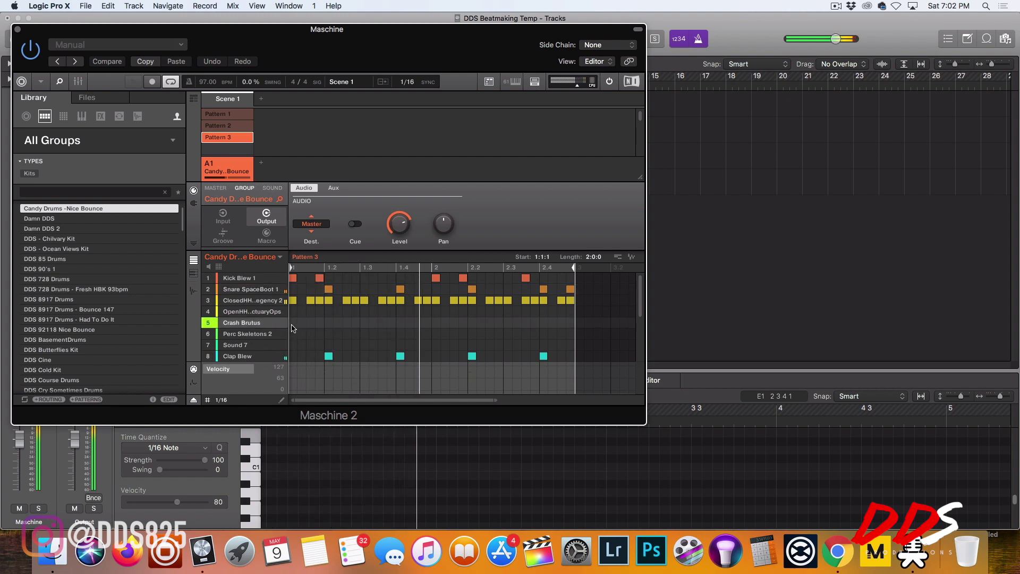
pyautogui.click(436, 323)
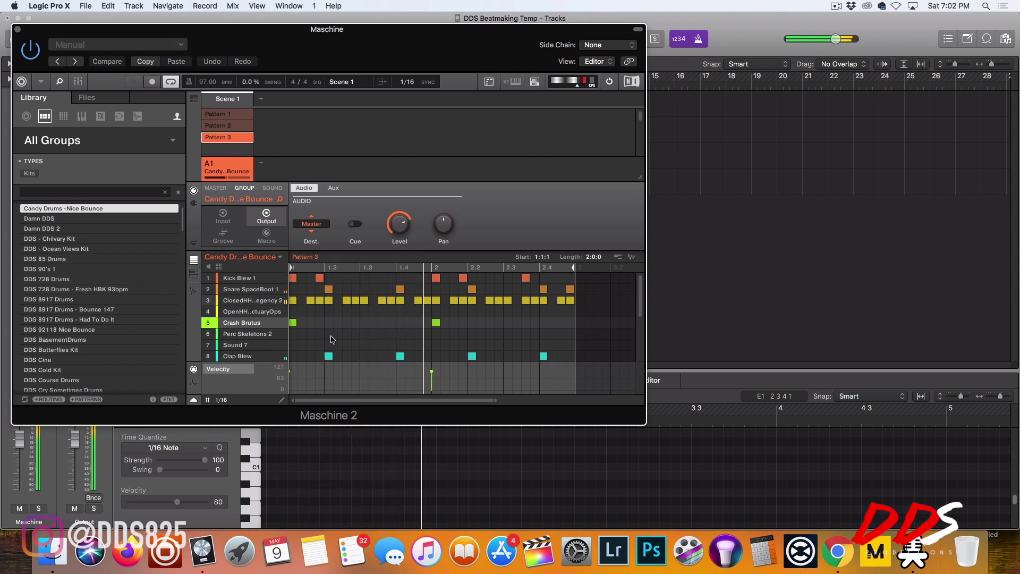
pyautogui.click(311, 336)
pyautogui.click(311, 334)
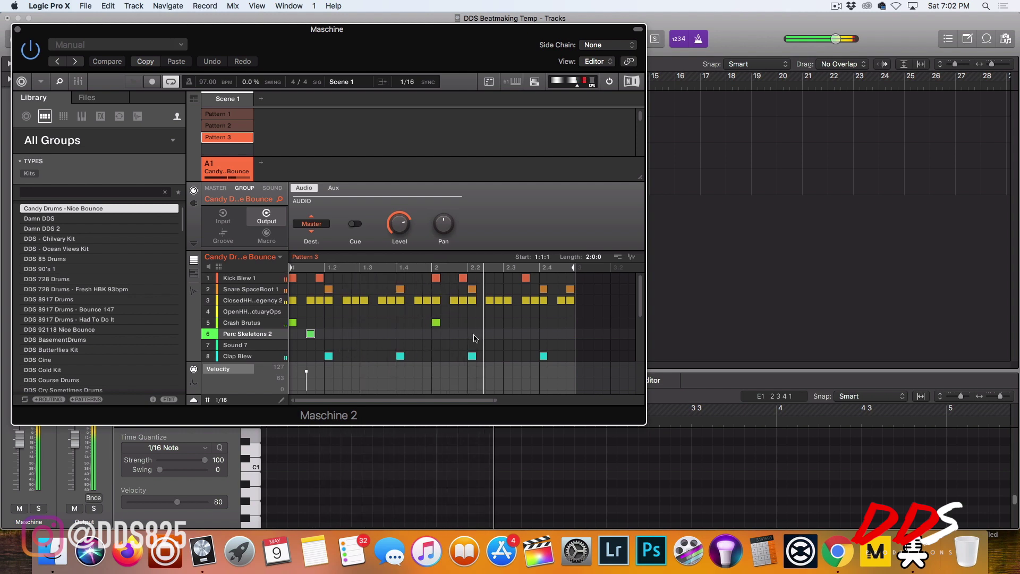
pyautogui.click(454, 334)
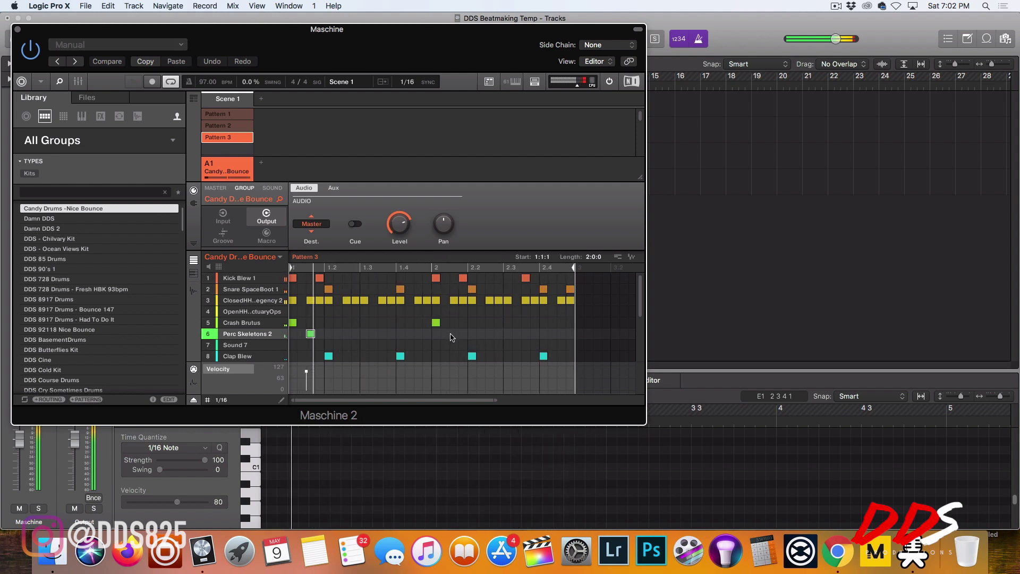
# Step: Add OpenHH hits on the seventh 16th and on beat 4 of both bars
pyautogui.click(346, 312)
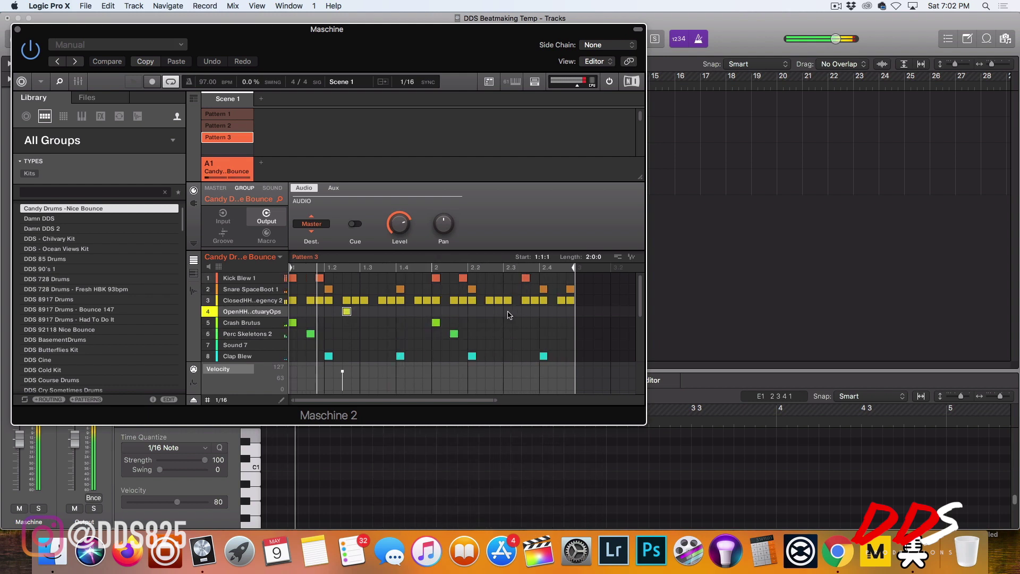
pyautogui.click(385, 313)
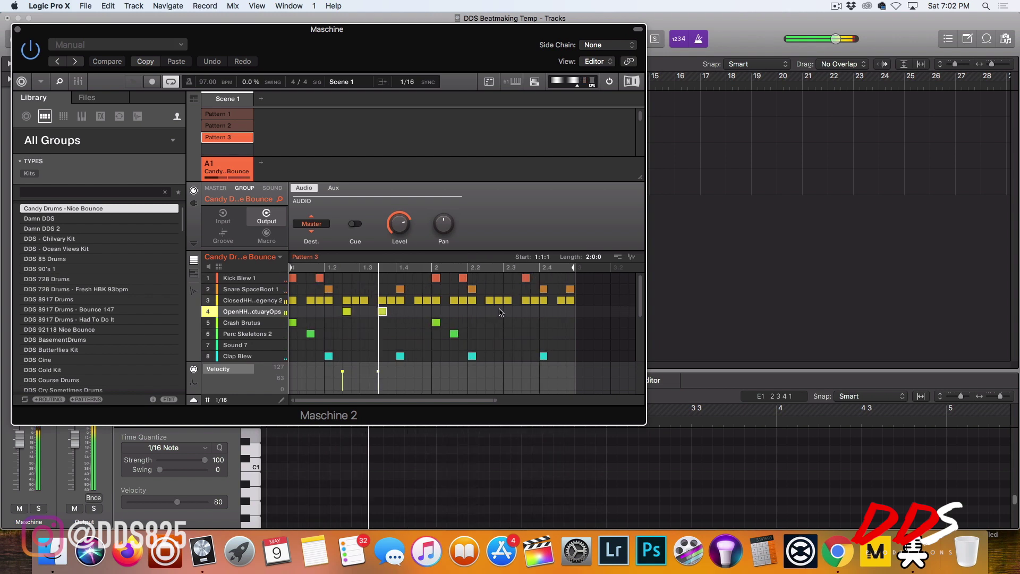
pyautogui.moveTo(383, 316)
pyautogui.mouseDown()
pyautogui.moveTo(420, 316)
pyautogui.moveTo(403, 316)
pyautogui.mouseUp()
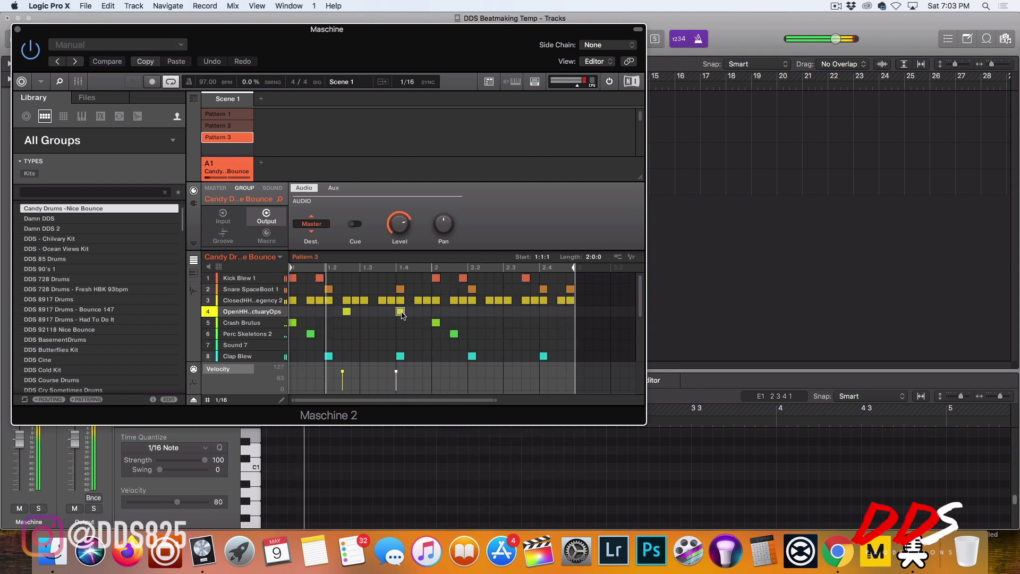
pyautogui.click(481, 317)
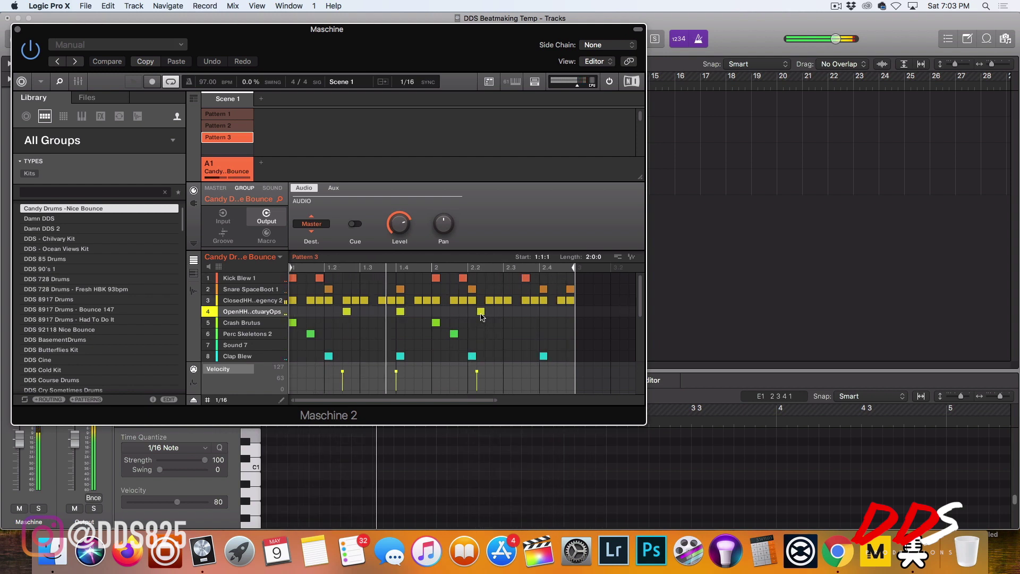
pyautogui.moveTo(481, 317); pyautogui.dragTo(490, 316)
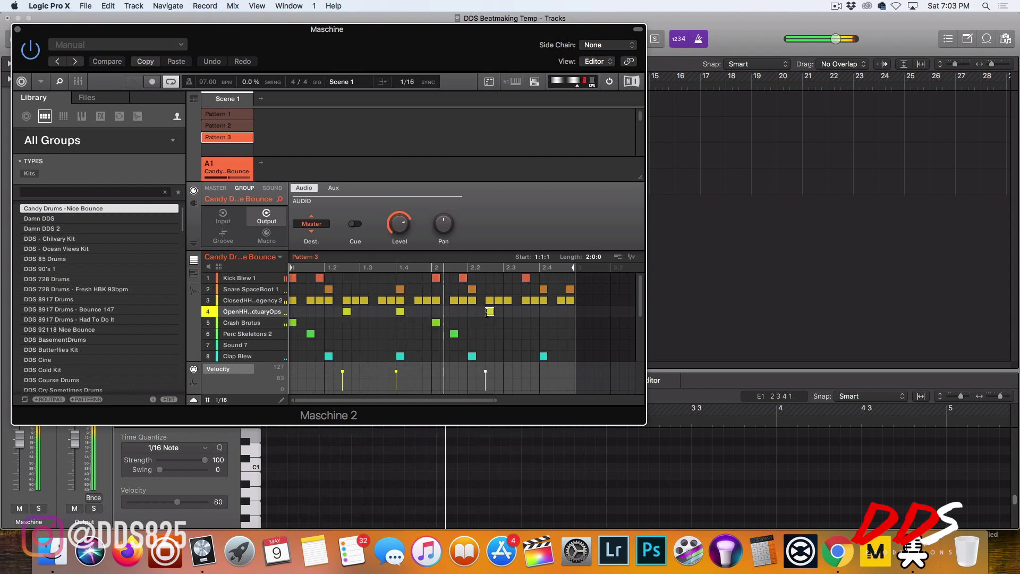
pyautogui.click(542, 312)
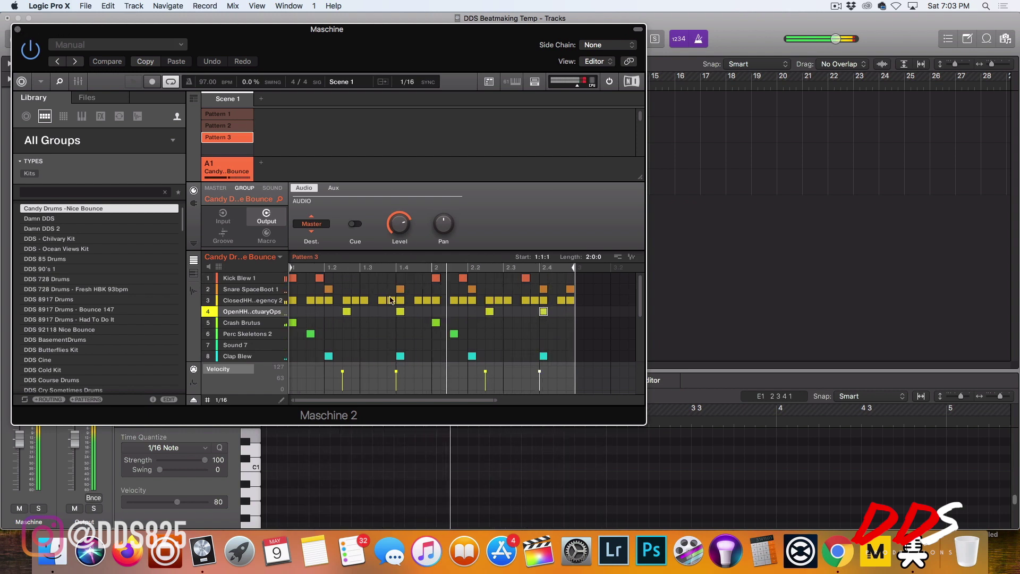
# Step: Raise the velocity of all Snare SpaceBoot 1 hits to an equal higher level and close Maschine
pyautogui.click(255, 290)
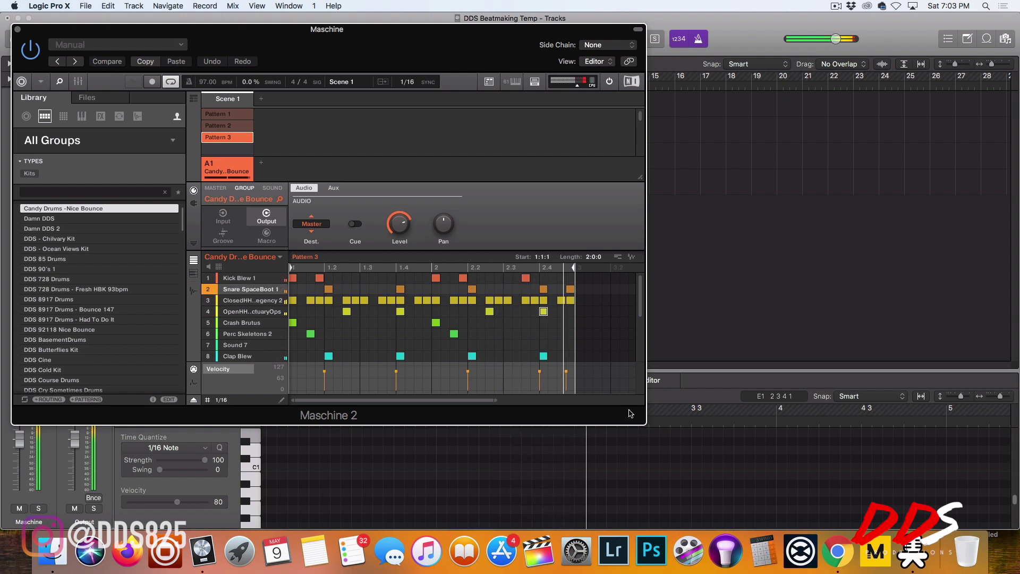
pyautogui.moveTo(599, 368); pyautogui.dragTo(325, 366)
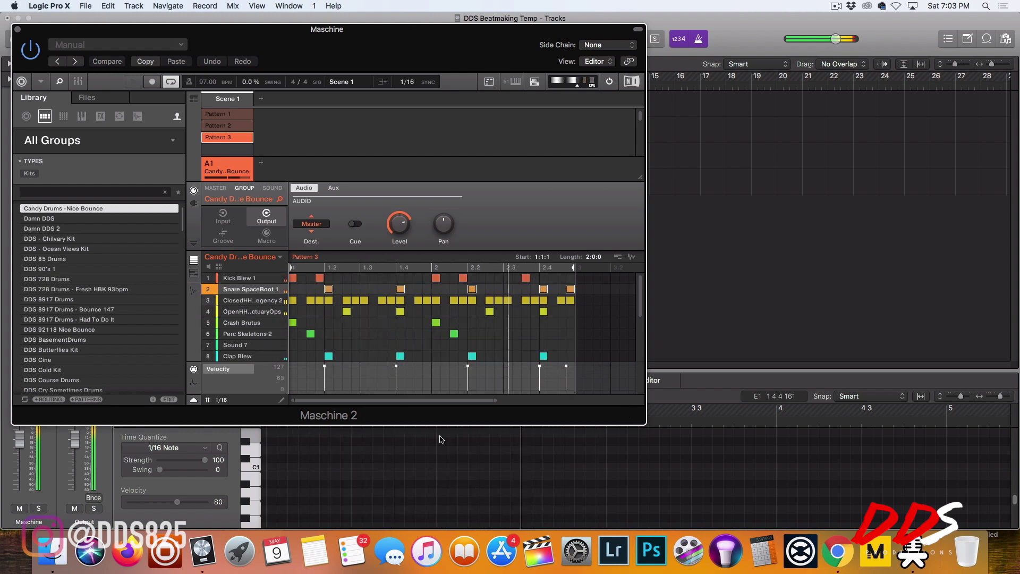
pyautogui.click(247, 279)
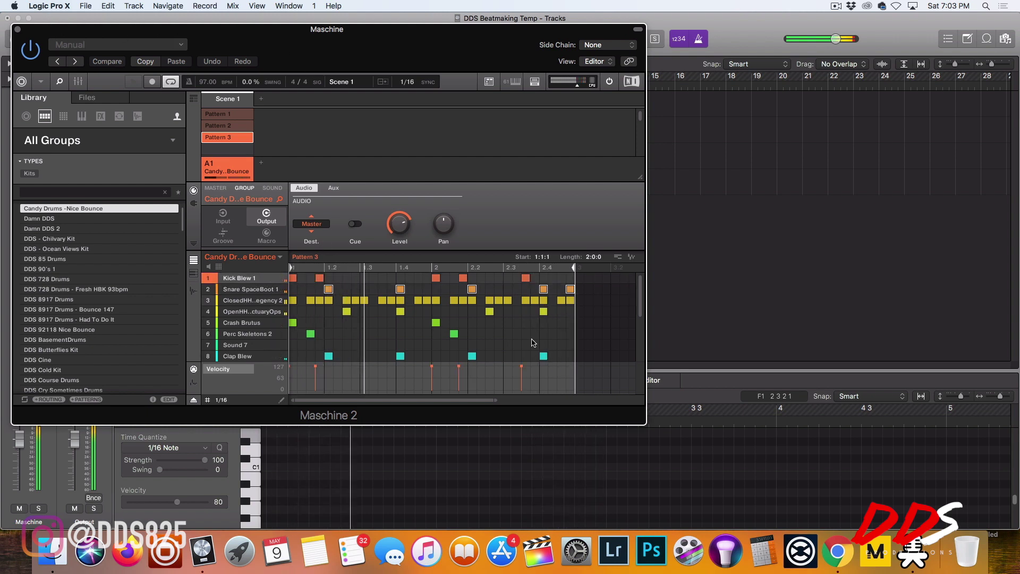
pyautogui.click(17, 30)
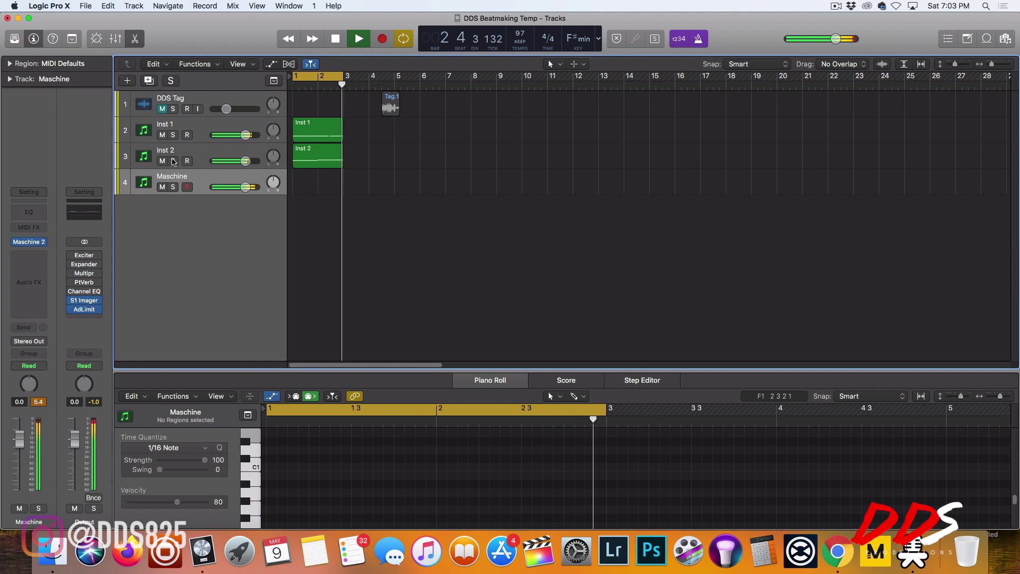
# Step: Set the Inst 2 track volume to -13 dB and add a Channel EQ with a low cut at 144 Hz
pyautogui.click(195, 154)
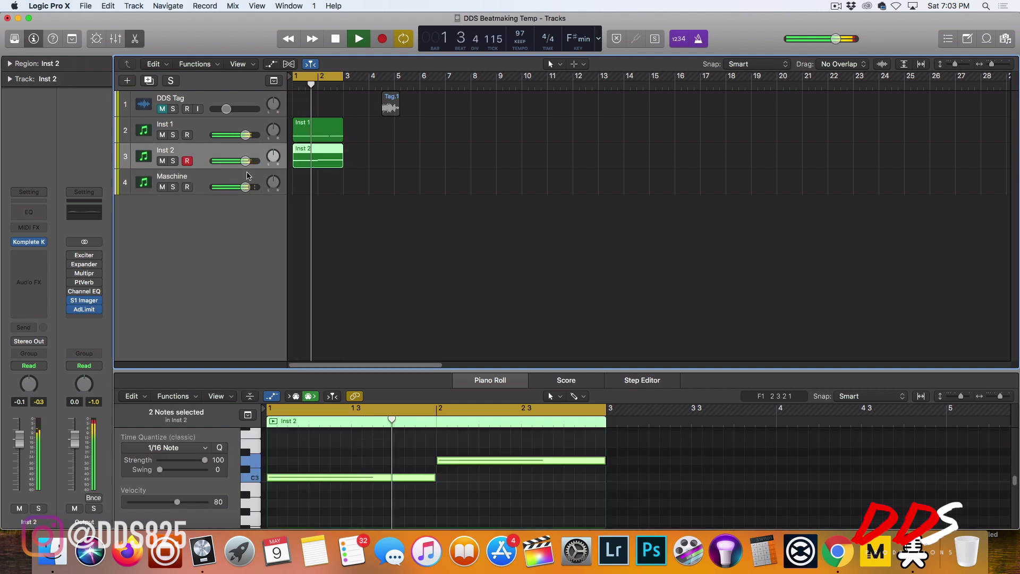
pyautogui.write('-13')
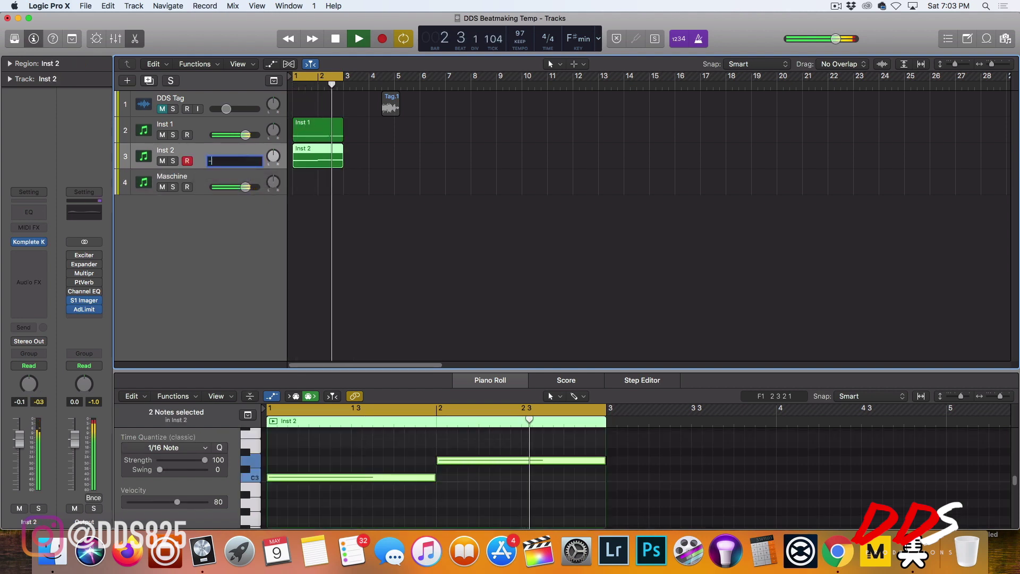
pyautogui.press('Return')
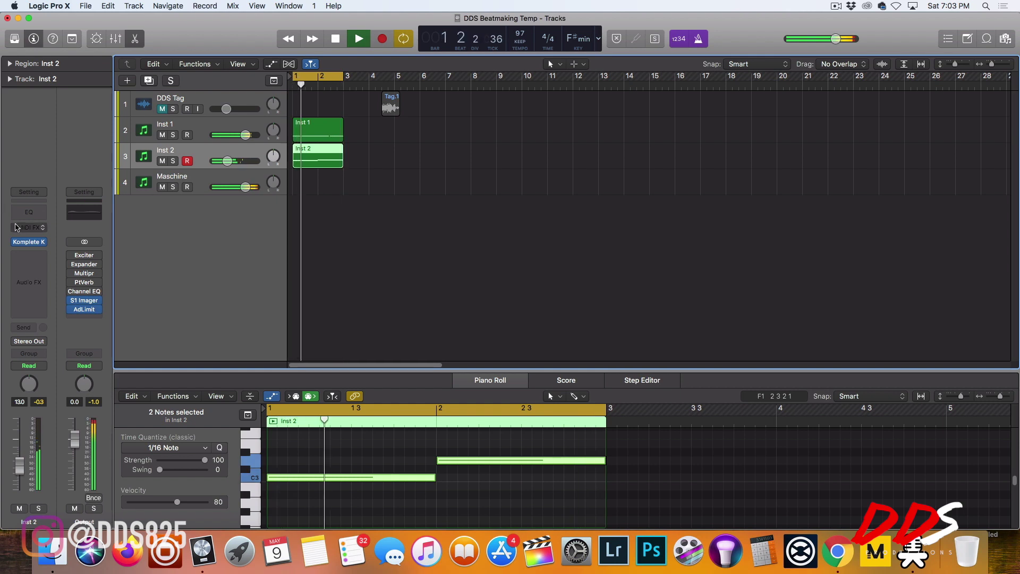
pyautogui.click(29, 213)
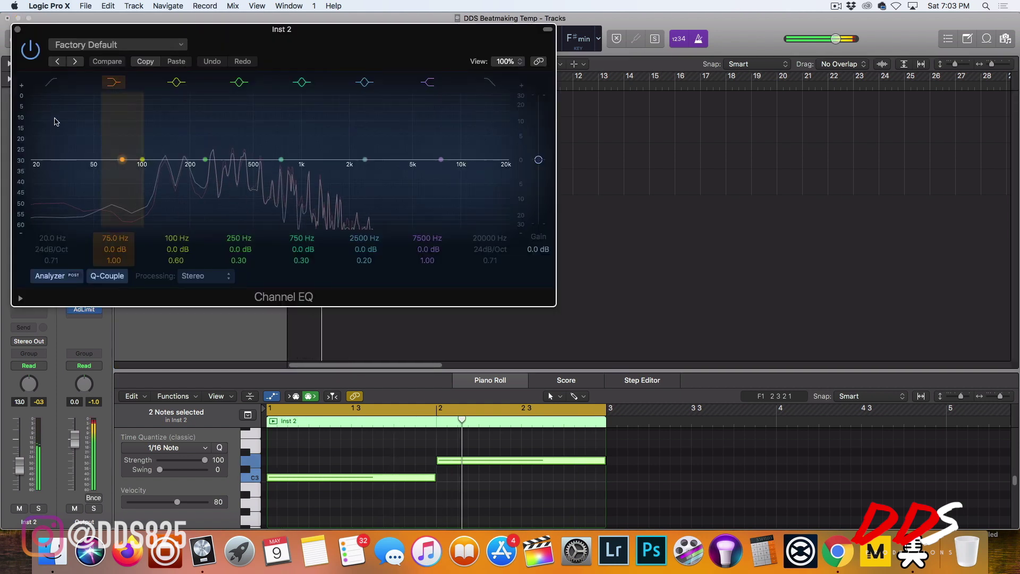
pyautogui.moveTo(58, 162); pyautogui.dragTo(138, 176)
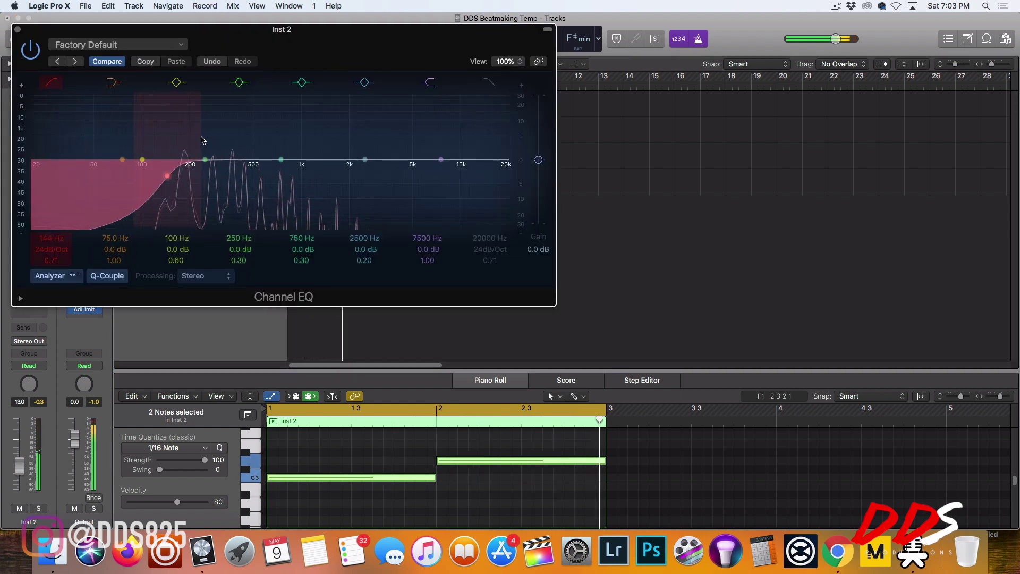
# Step: Close the EQ and rebalance the volumes, setting Inst 2 to -8.8 dB and Inst 1 to -7.2 dB
pyautogui.press('super+w')
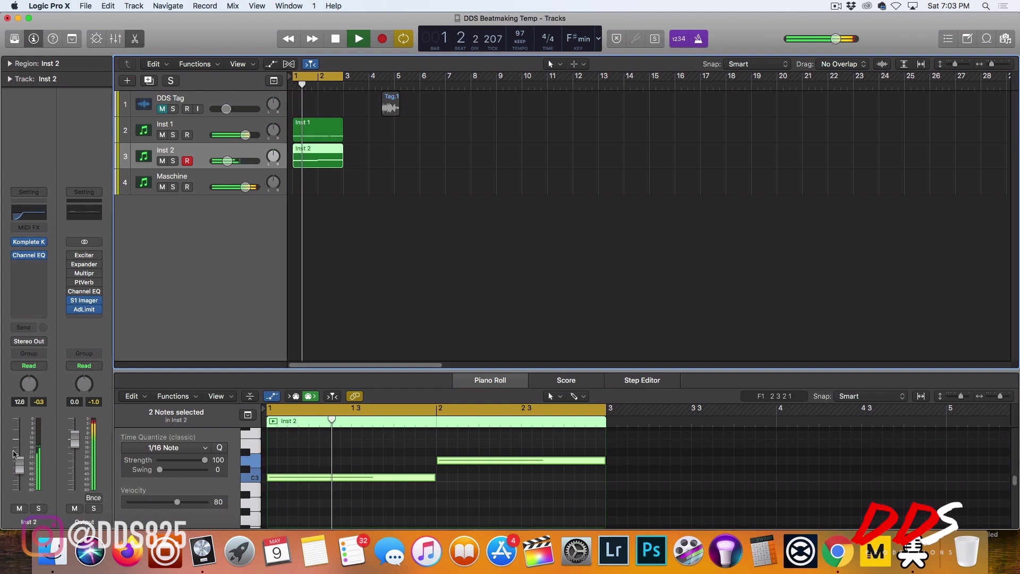
pyautogui.moveTo(18, 453); pyautogui.dragTo(17, 443)
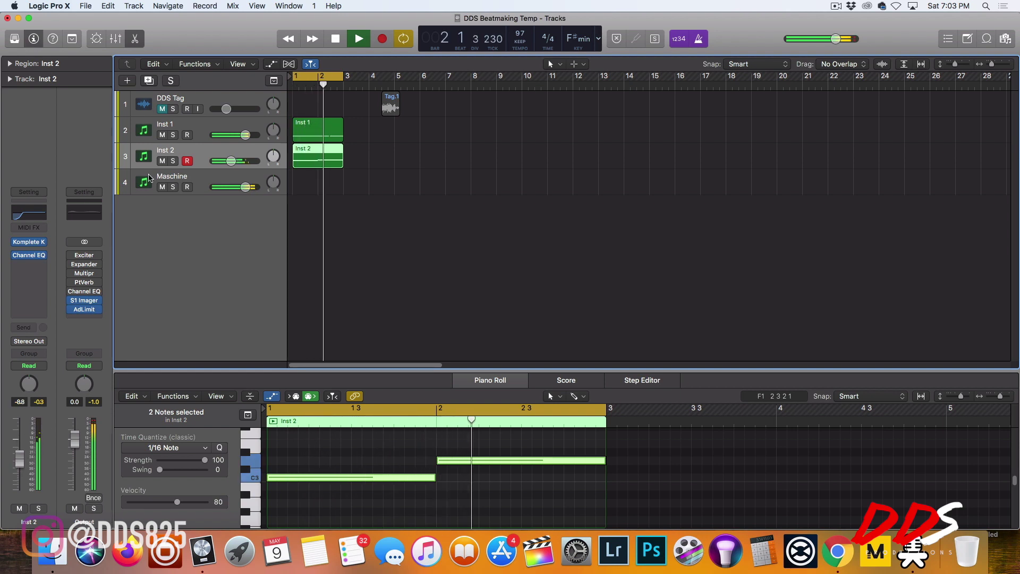
pyautogui.press('Up')
pyautogui.moveTo(22, 445); pyautogui.dragTo(21, 472)
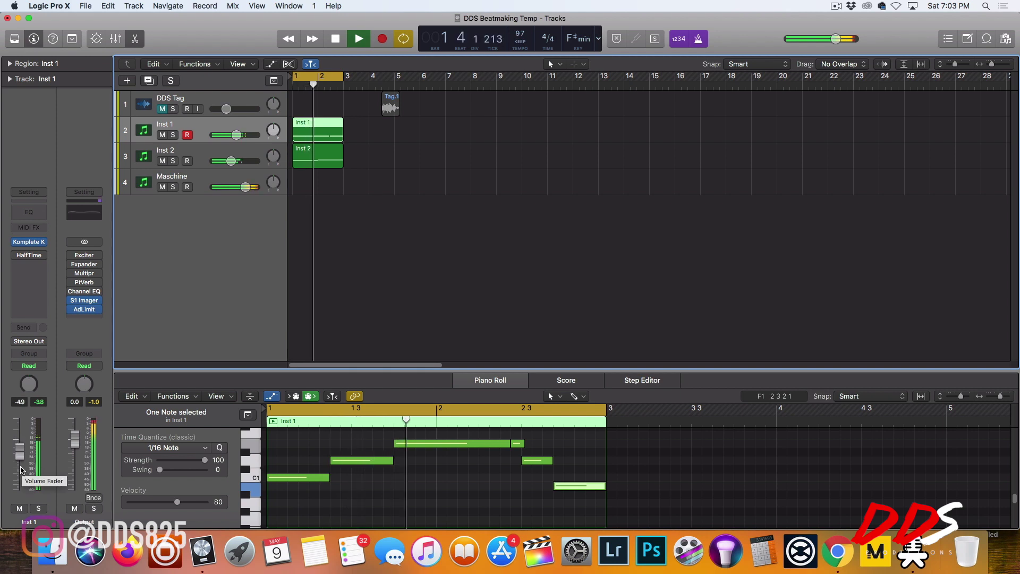
pyautogui.moveTo(21, 471); pyautogui.dragTo(22, 467)
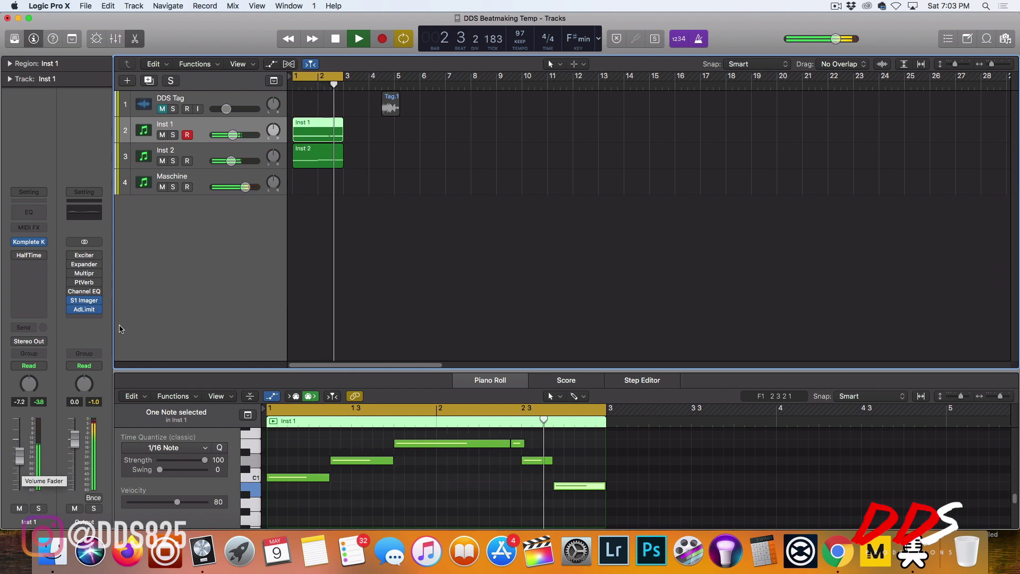
# Step: Create a new track with the Inst 2 track's settings and open its Komplete Kontrol instrument
pyautogui.click(208, 159)
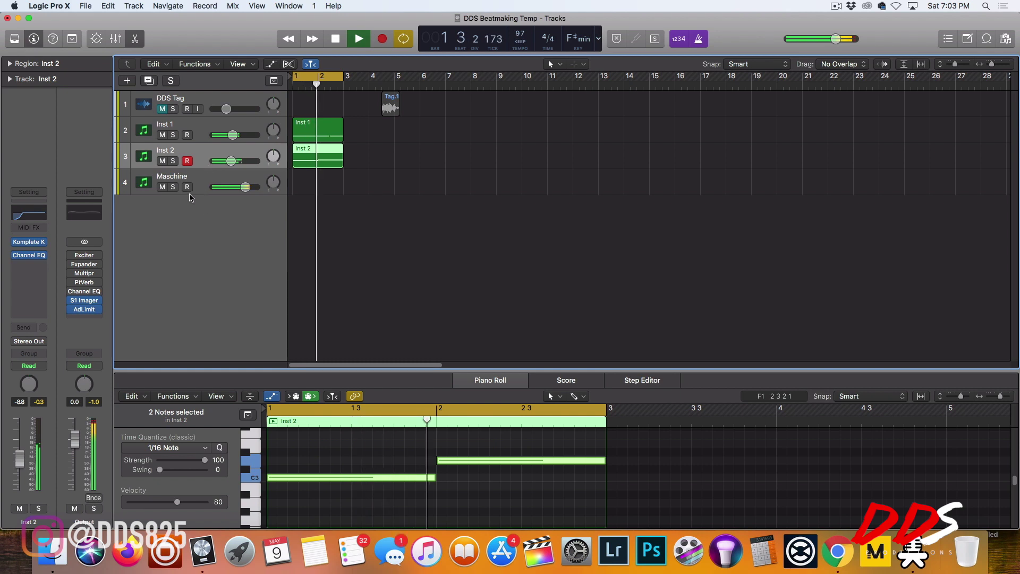
pyautogui.press('super+d')
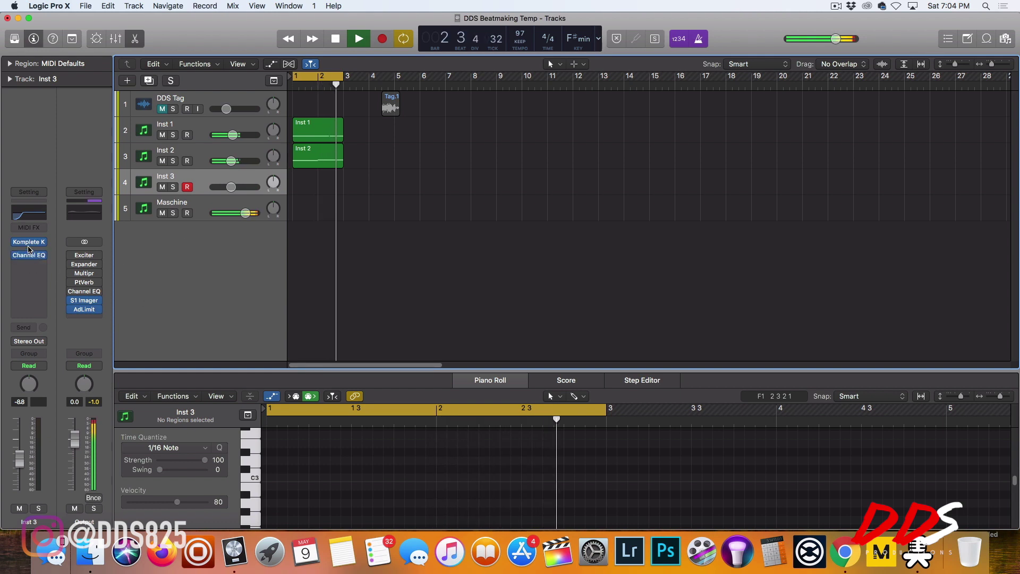
pyautogui.moveTo(31, 243)
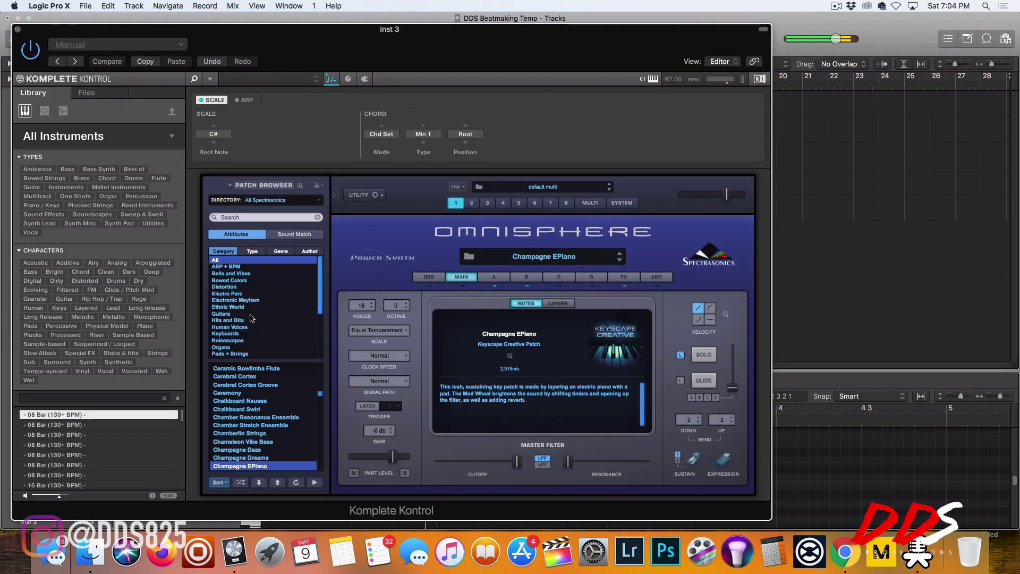
# Step: Load the Childhood Dreams patch from Omnisphere's Keyscape Creative directory under BPM Keys and close the instrument
pyautogui.click(266, 201)
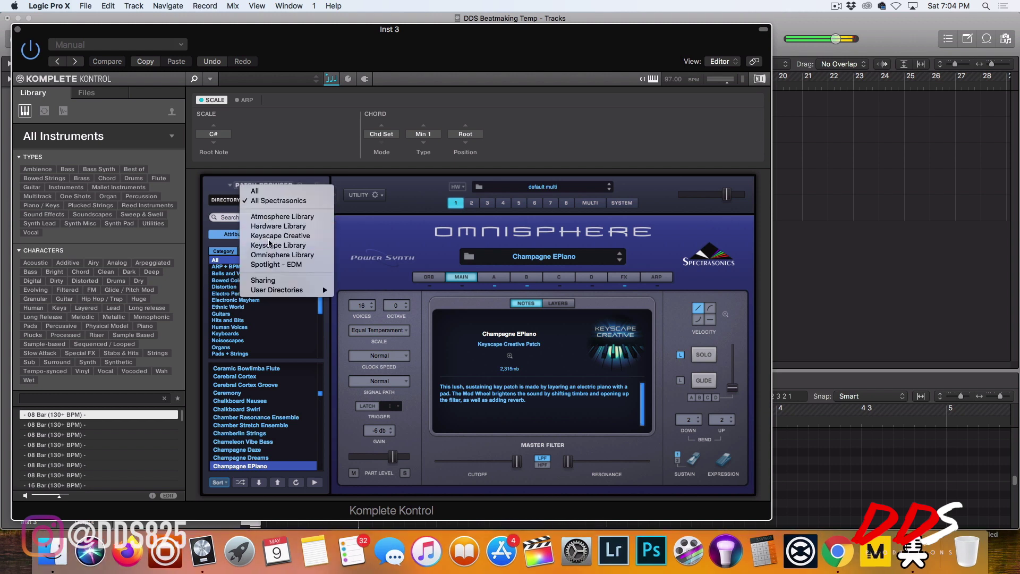
pyautogui.click(270, 235)
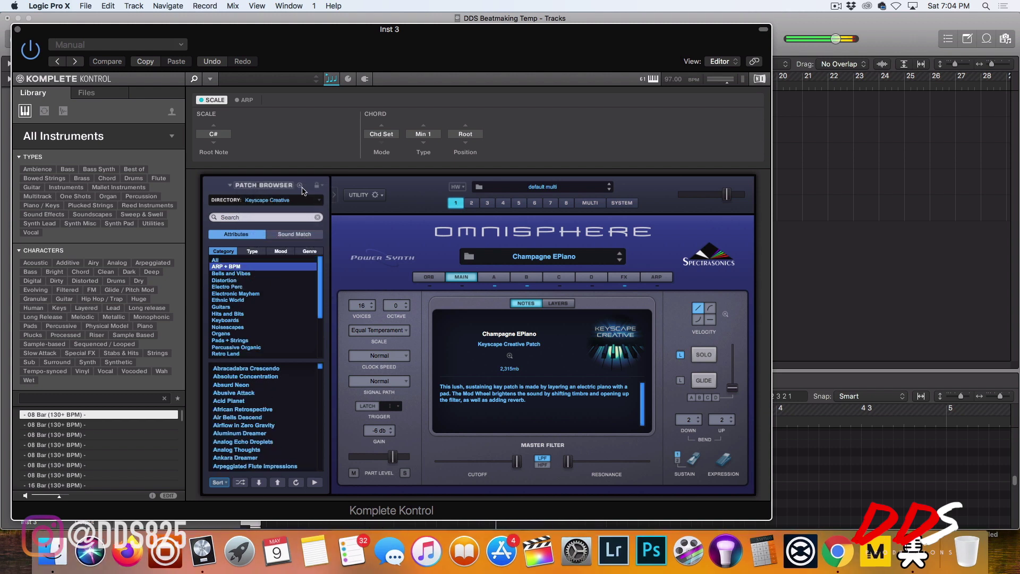
pyautogui.click(300, 186)
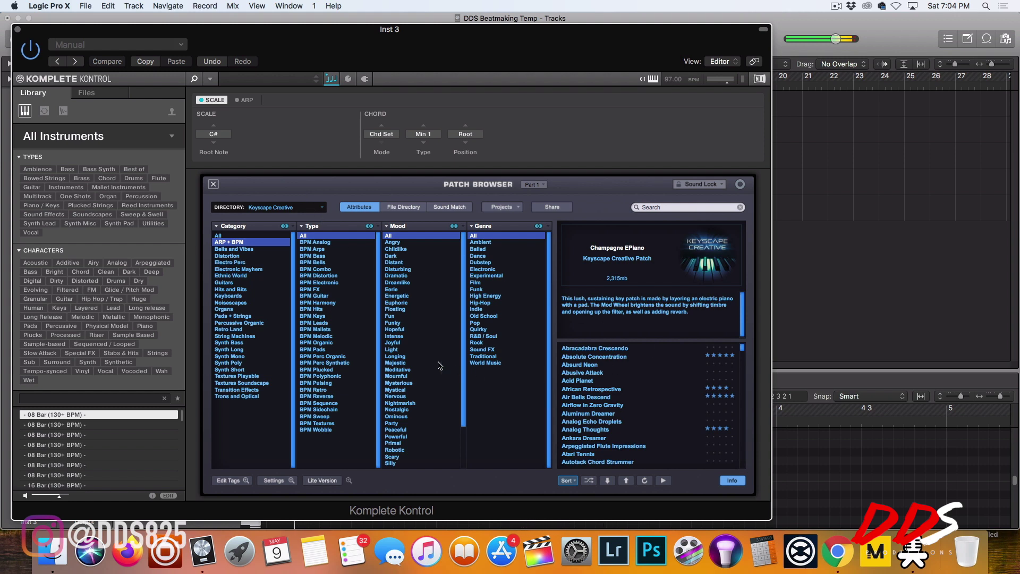
pyautogui.click(339, 316)
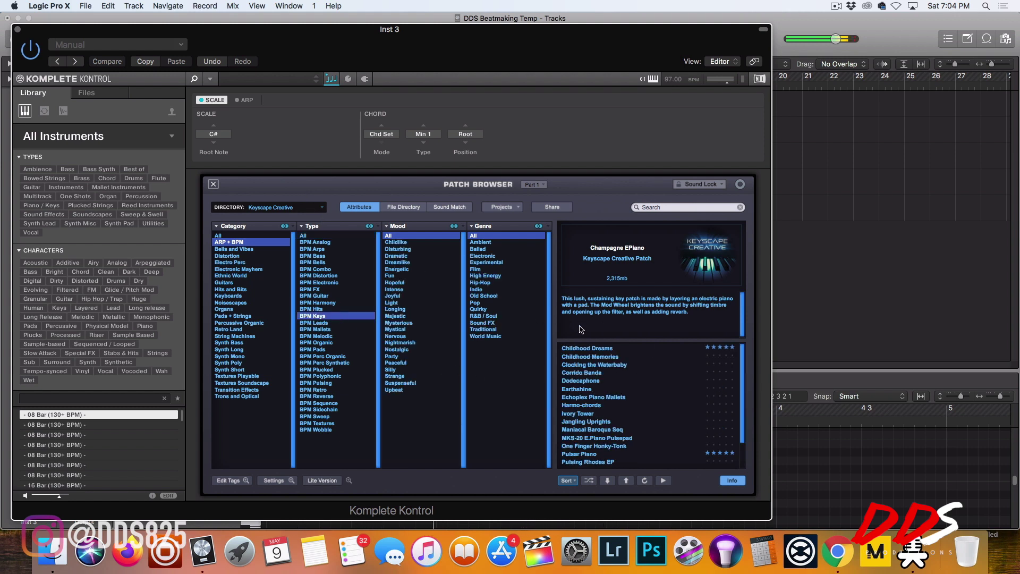
pyautogui.click(584, 347)
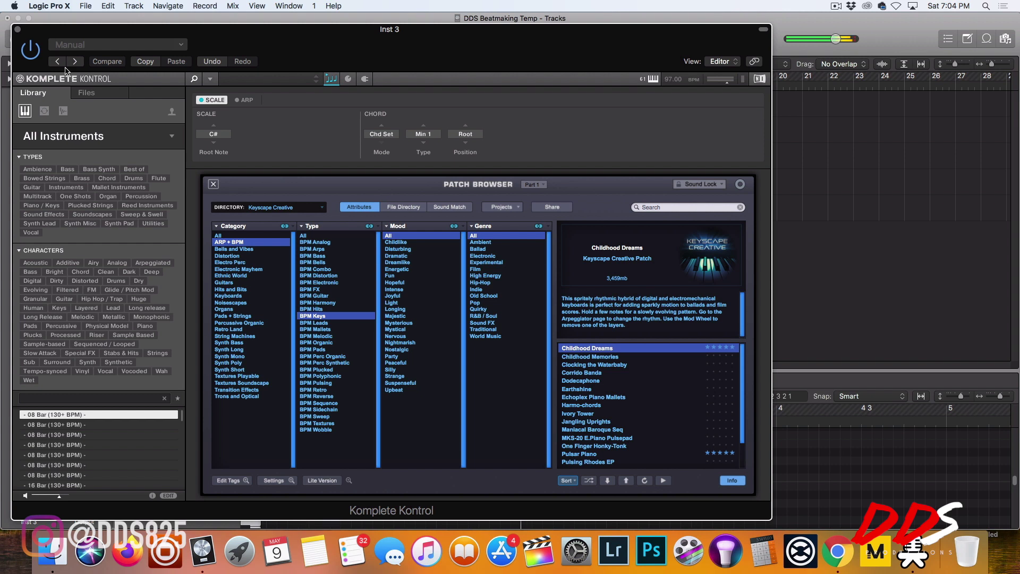
pyautogui.click(18, 31)
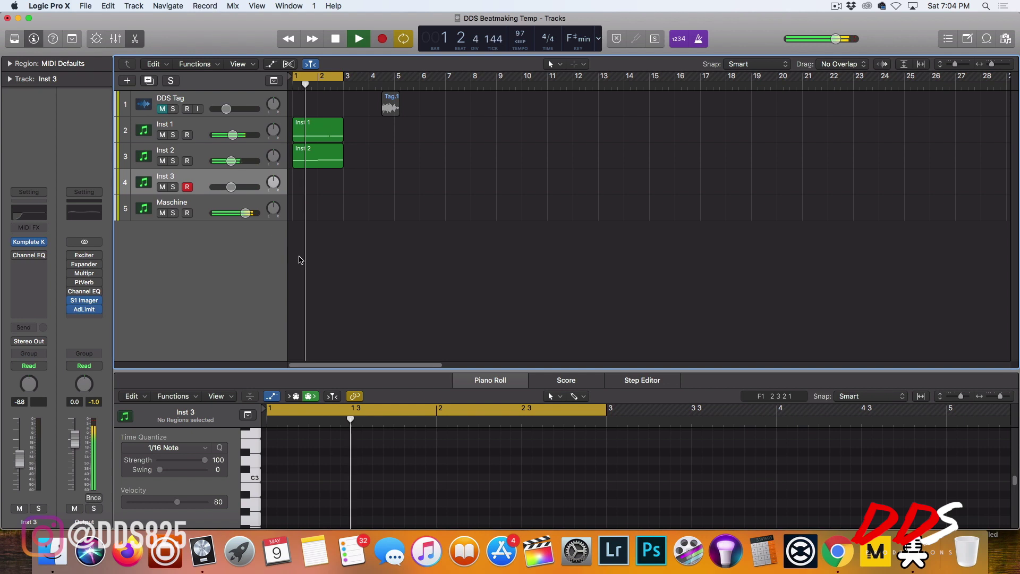
# Step: Reopen Komplete Kontrol on Inst 3 and turn its chord mode off
pyautogui.click(27, 242)
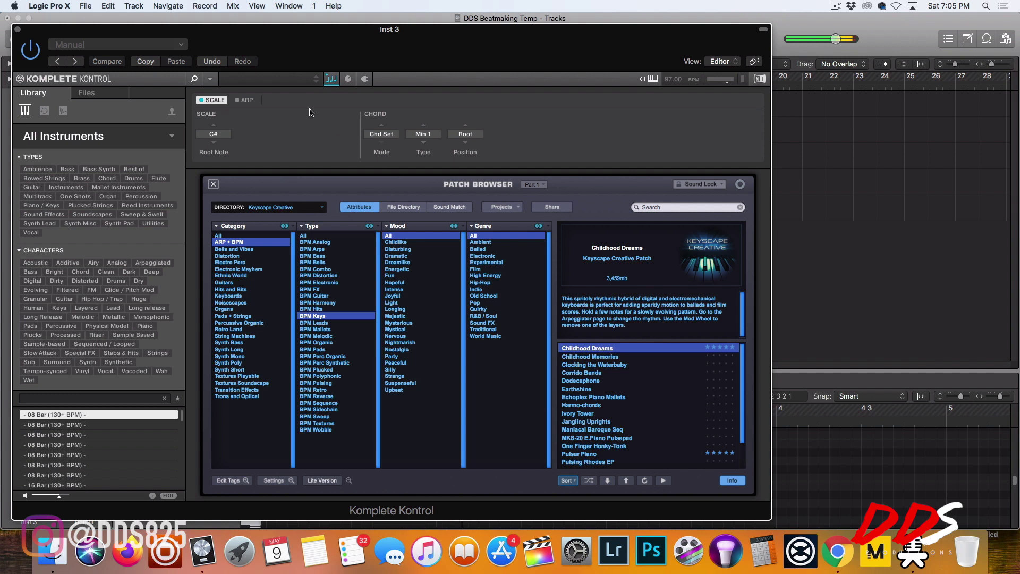
pyautogui.click(367, 128)
pyautogui.click(369, 136)
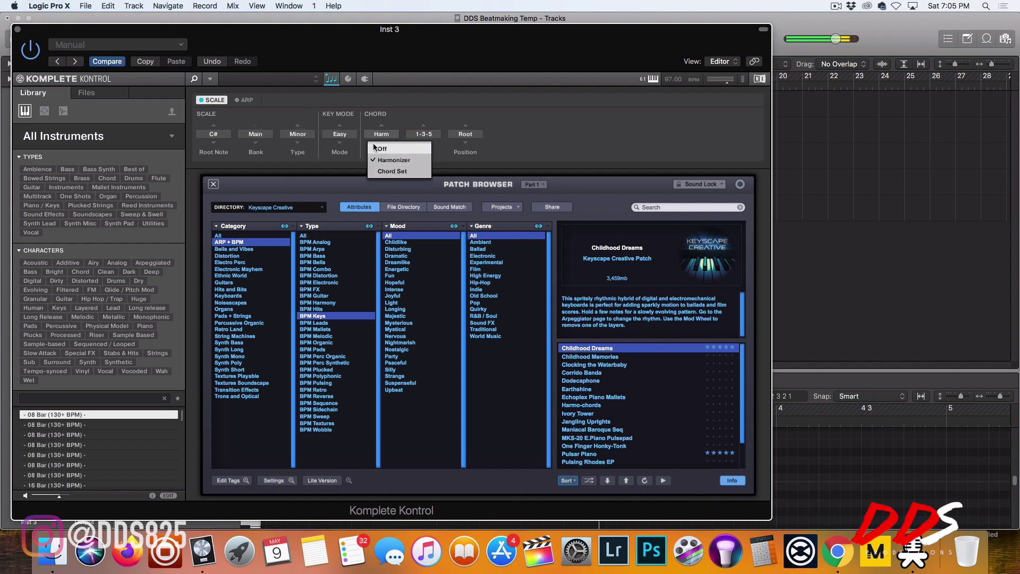
pyautogui.click(382, 148)
# Step: Audition the Childhood Dreams patch by playing single notes with Musical Typing
pyautogui.press('super+k')
pyautogui.press('a')
pyautogui.press('a')
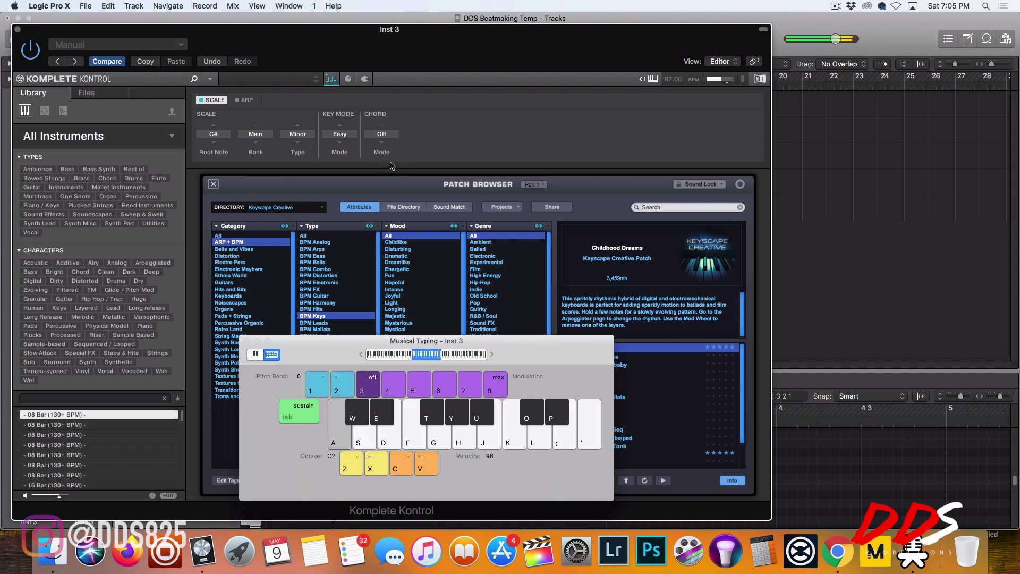
pyautogui.press('h')
pyautogui.press('j')
pyautogui.press('k')
pyautogui.press('k')
pyautogui.press('f')
pyautogui.press('f')
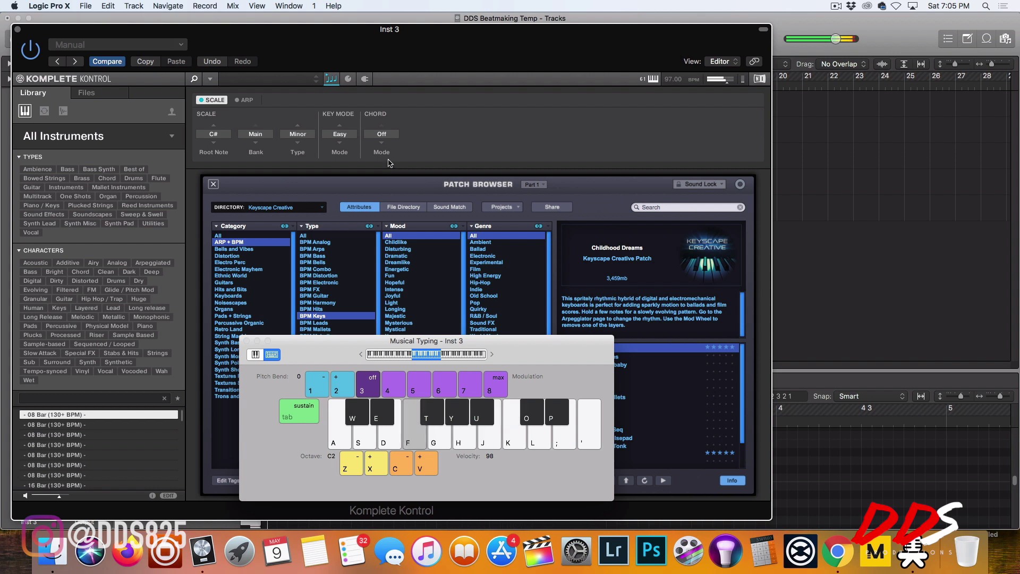
pyautogui.press('f')
pyautogui.press('f')
pyautogui.press('t')
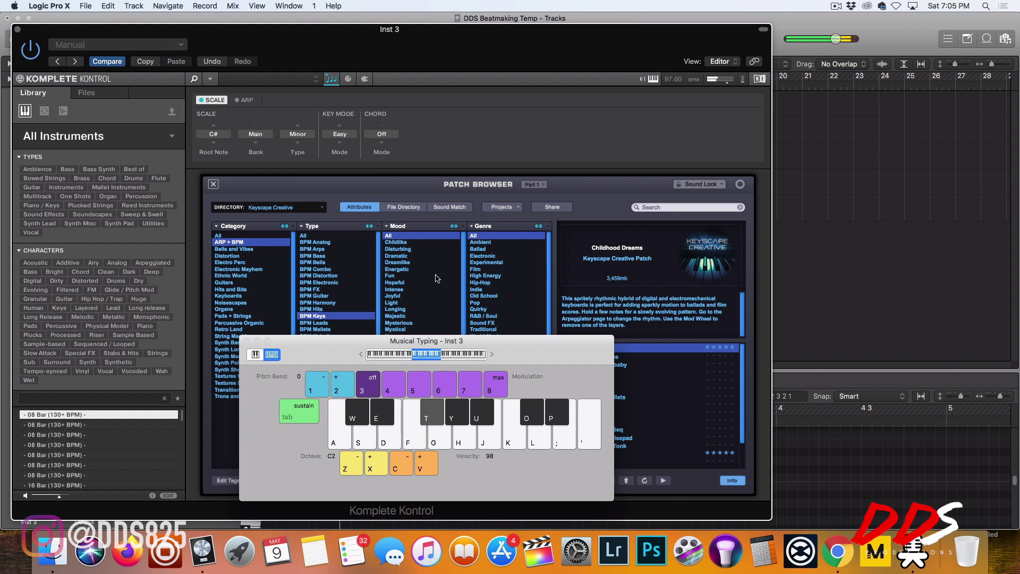
pyautogui.press('t')
pyautogui.press('g')
pyautogui.press('h')
pyautogui.press('j')
pyautogui.press('k')
pyautogui.press('k')
pyautogui.press('l')
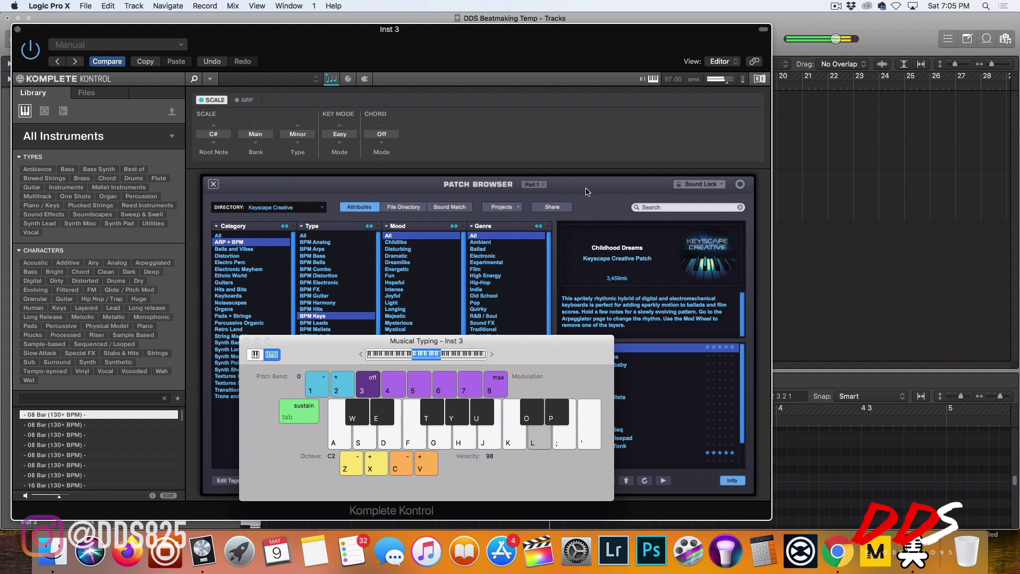
pyautogui.press('j')
pyautogui.press('k')
# Step: Load One Finger Honky-Tonk and Pulsing Rhodes EP in turn, and audition Pulsing Rhodes EP with notes and chords in Musical Typing
pyautogui.click(653, 449)
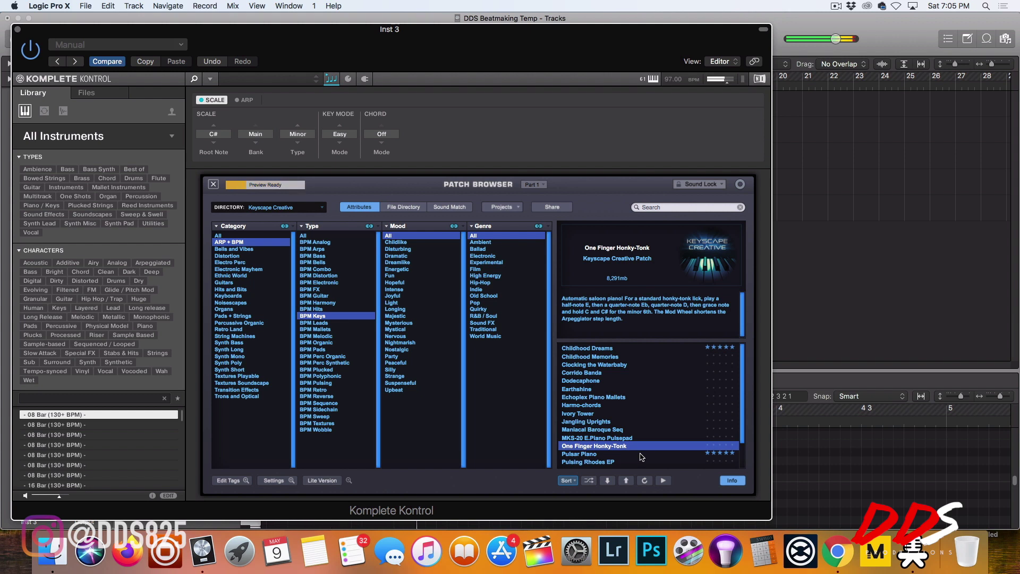
pyautogui.click(633, 462)
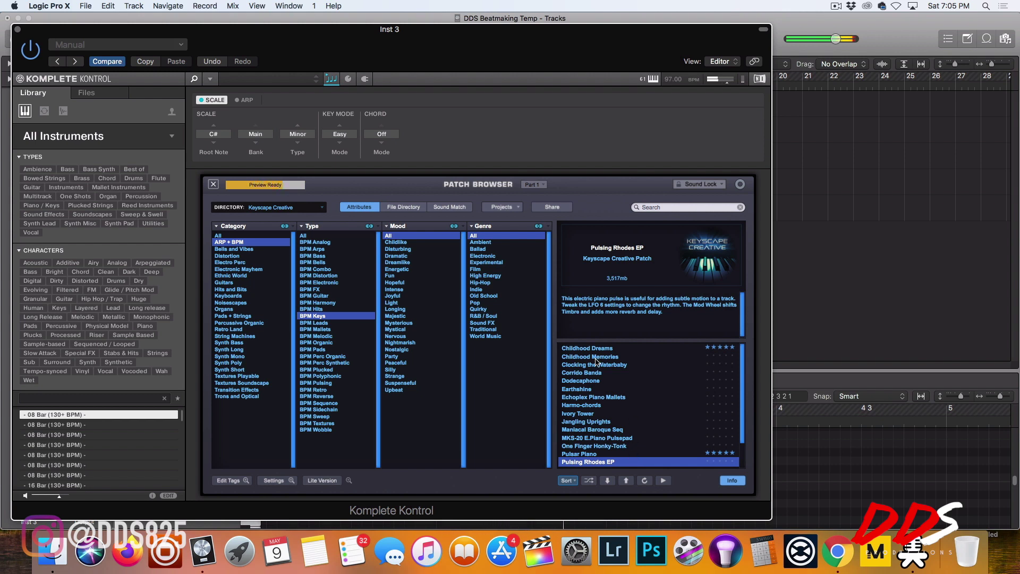
pyautogui.press('super+k')
pyautogui.press('g')
pyautogui.press('f')
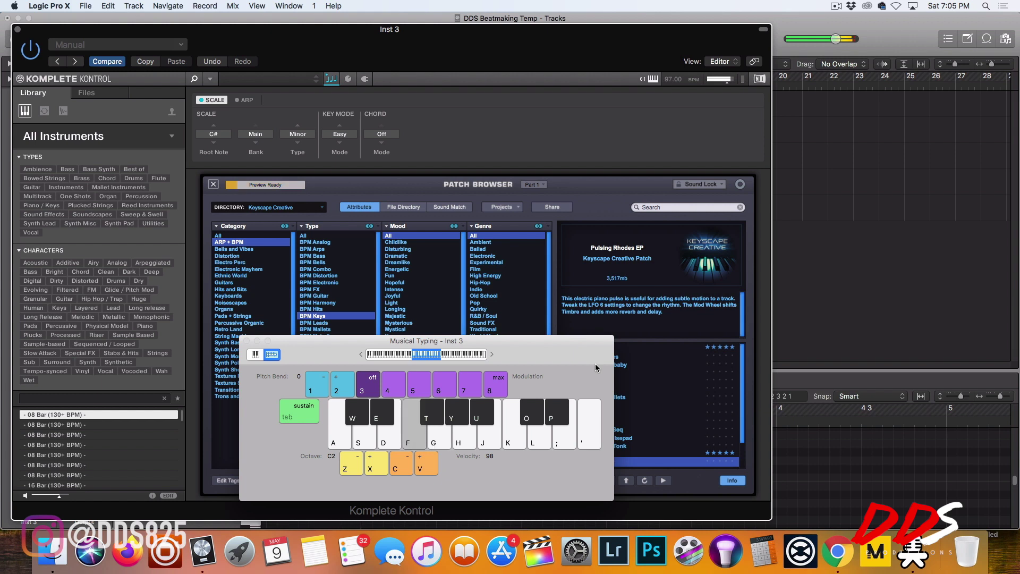
pyautogui.press('g')
pyautogui.press('g')
pyautogui.press('f')
pyautogui.press('s')
pyautogui.press('a')
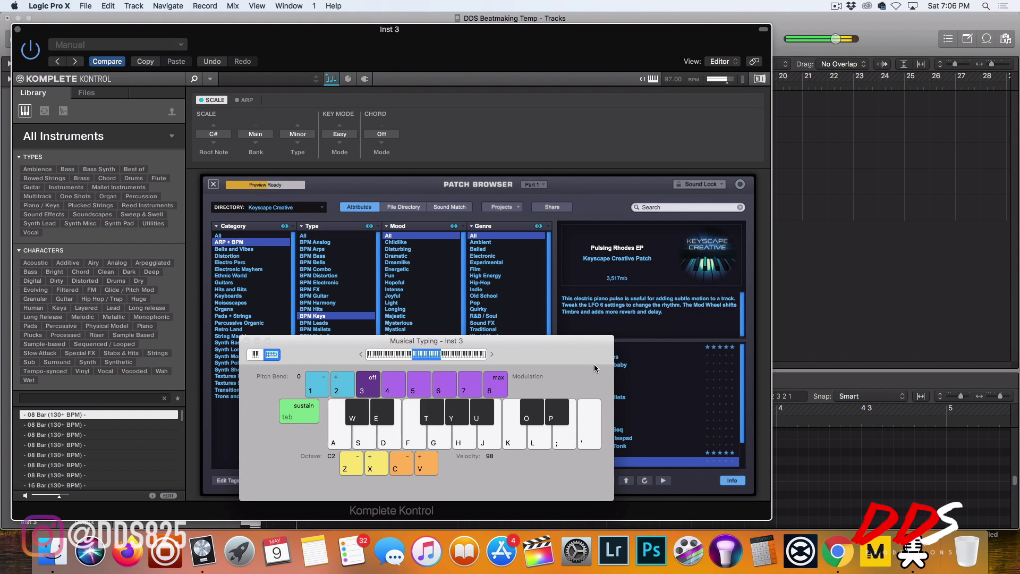
pyautogui.press('a')
pyautogui.press('k')
pyautogui.press('k')
pyautogui.press('l')
pyautogui.press(';')
pyautogui.press("'")
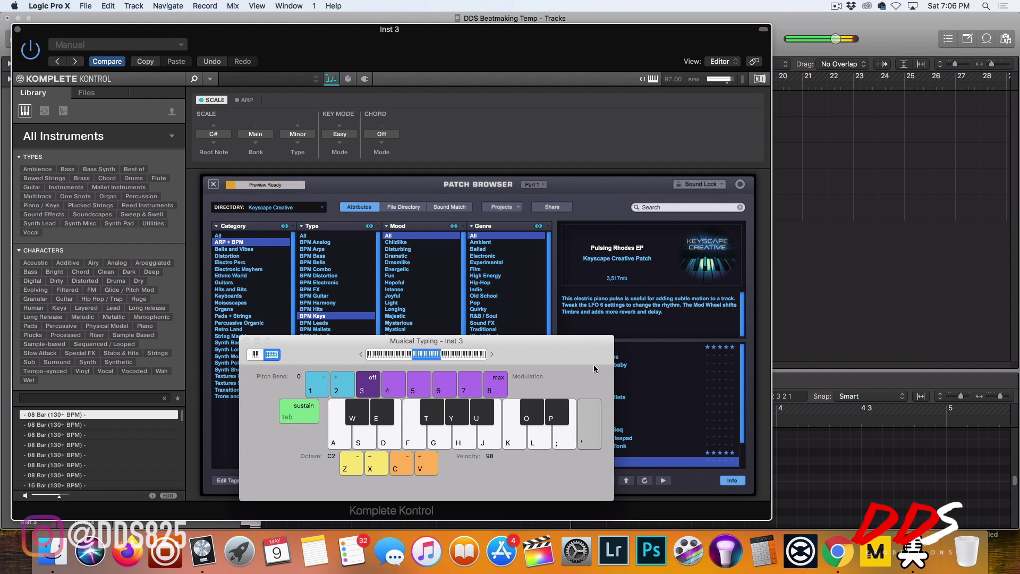
pyautogui.press('a')
pyautogui.press('k')
pyautogui.press('l')
pyautogui.press(';')
pyautogui.press('Tab')
pyautogui.press('a')
pyautogui.press('s')
pyautogui.press('k')
pyautogui.press('l')
pyautogui.press(';')
pyautogui.press('a')
pyautogui.press('s')
pyautogui.press('k')
pyautogui.press('l')
pyautogui.press(';')
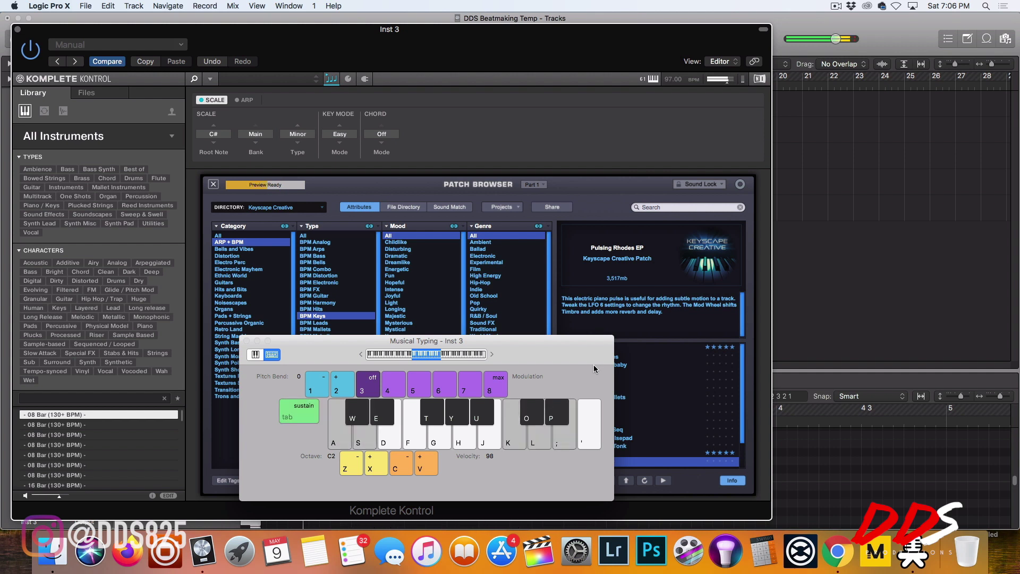
pyautogui.press('Tab')
pyautogui.press('l')
pyautogui.press('k')
pyautogui.press(';')
pyautogui.press('k')
pyautogui.press(';')
pyautogui.press('k')
pyautogui.press('l')
pyautogui.press('d')
pyautogui.press('f')
pyautogui.press('h')
# Step: Switch the patch directory to Keyscape Library and load the LA Custom C7 - Softest piano
pyautogui.click(306, 208)
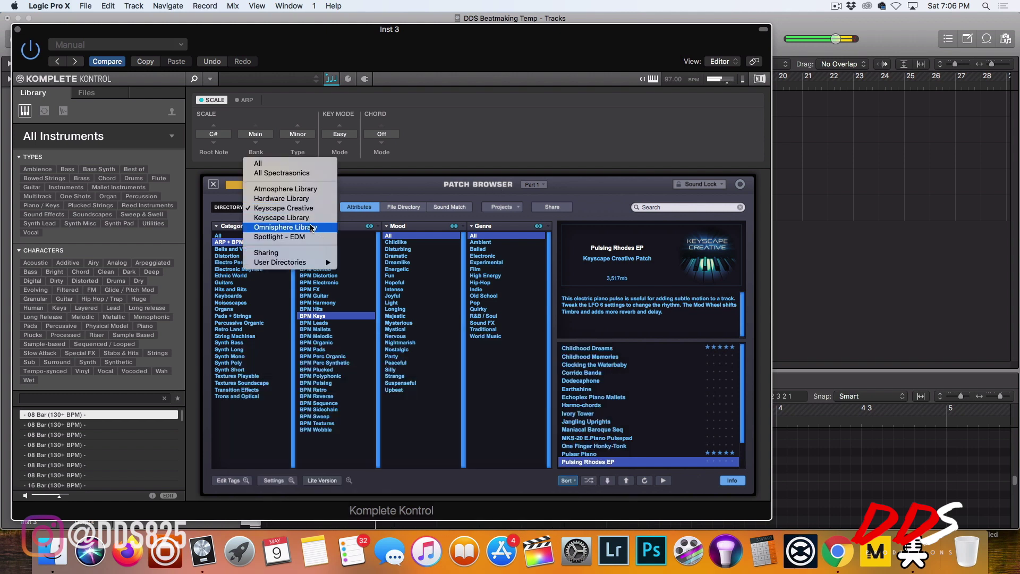
pyautogui.click(306, 219)
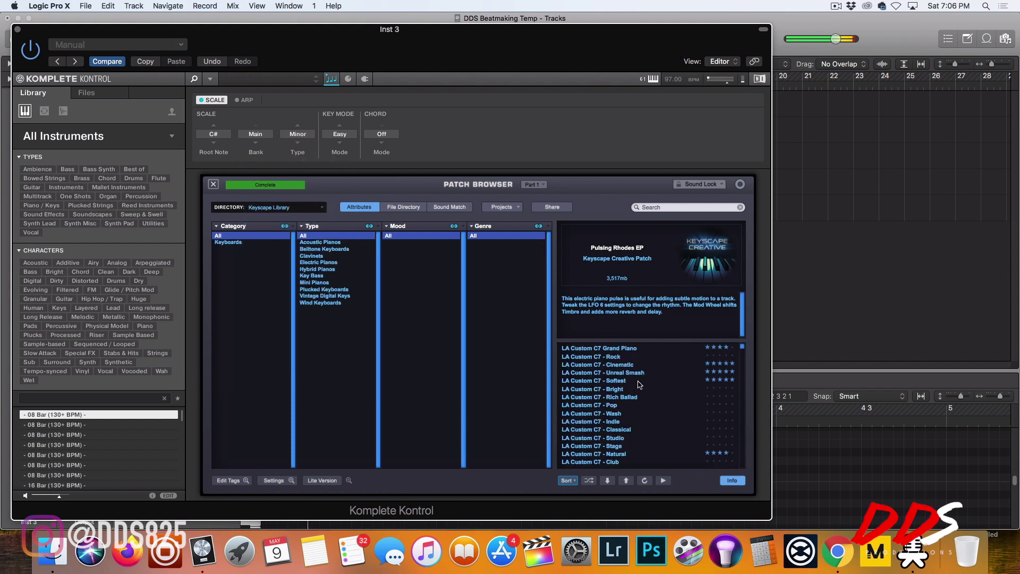
pyautogui.click(640, 382)
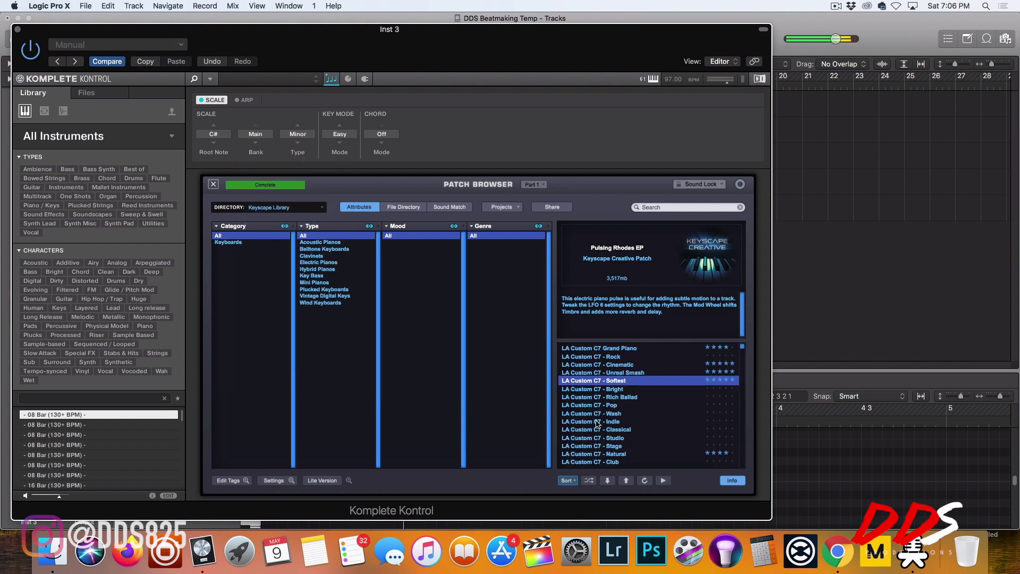
pyautogui.doubleClick(612, 382)
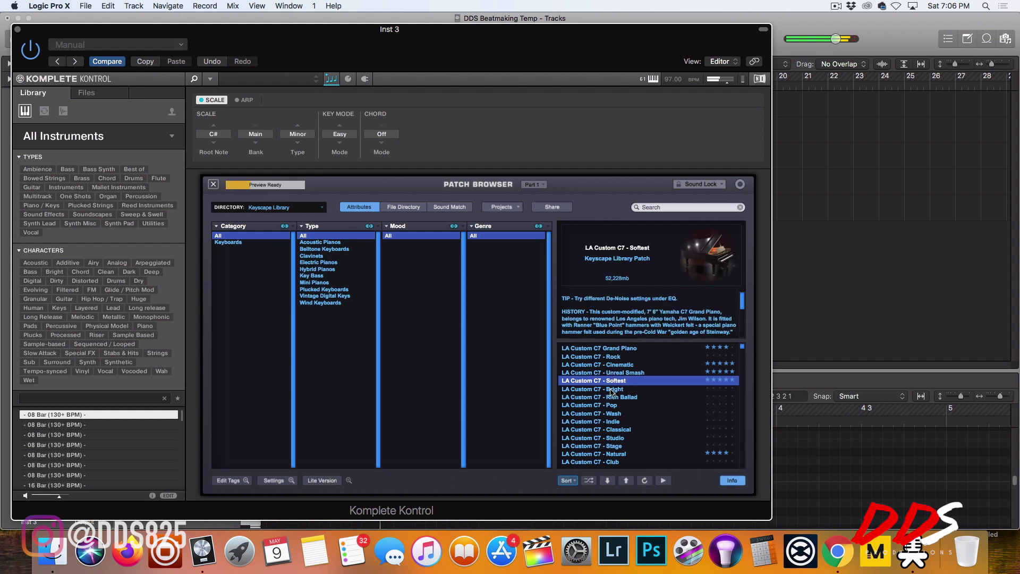
# Step: Show Musical Typing and audition the LA Custom C7 - Softest piano at octave C2
pyautogui.hotkey('alt', 'k')
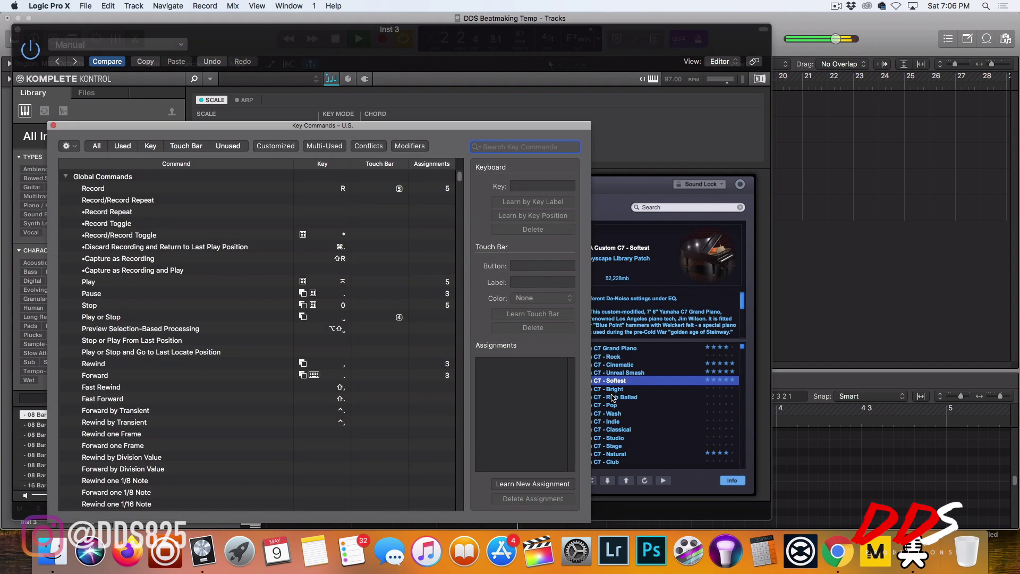
pyautogui.click(54, 126)
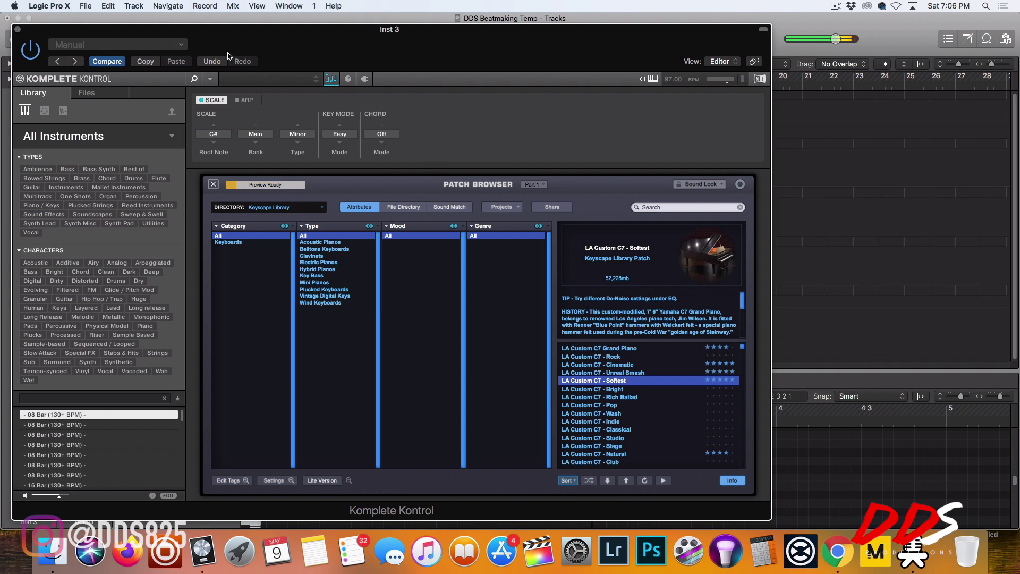
pyautogui.click(287, 6)
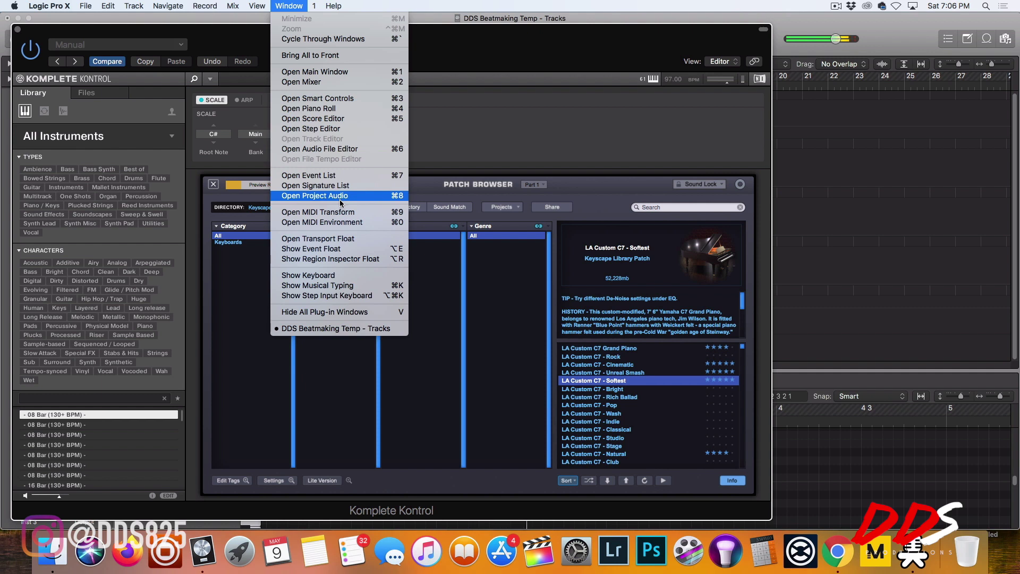
pyautogui.click(343, 287)
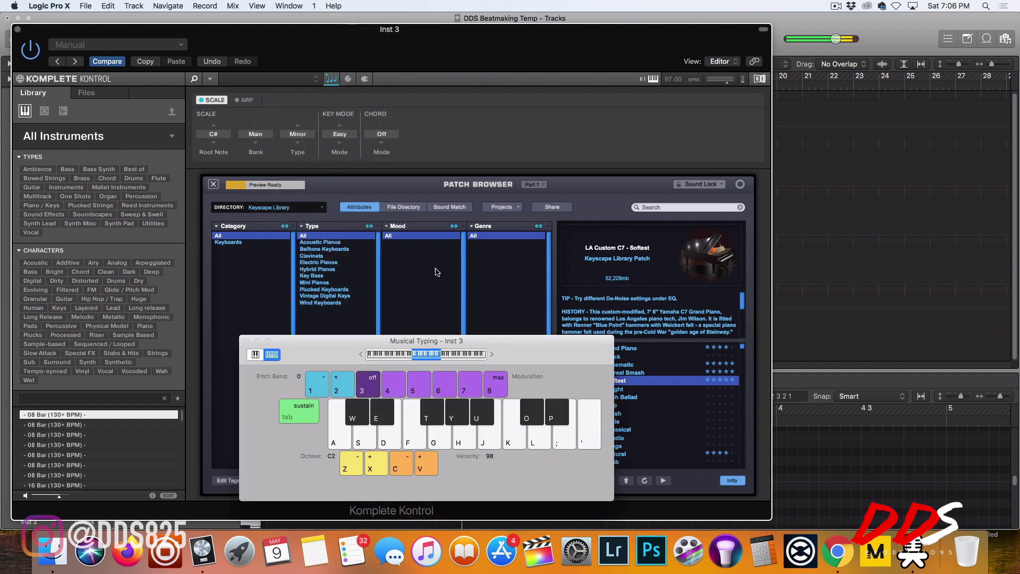
pyautogui.press('a')
pyautogui.press('s')
pyautogui.press('d')
pyautogui.press('f')
pyautogui.press('g')
pyautogui.press('k')
pyautogui.press('l')
pyautogui.press('k')
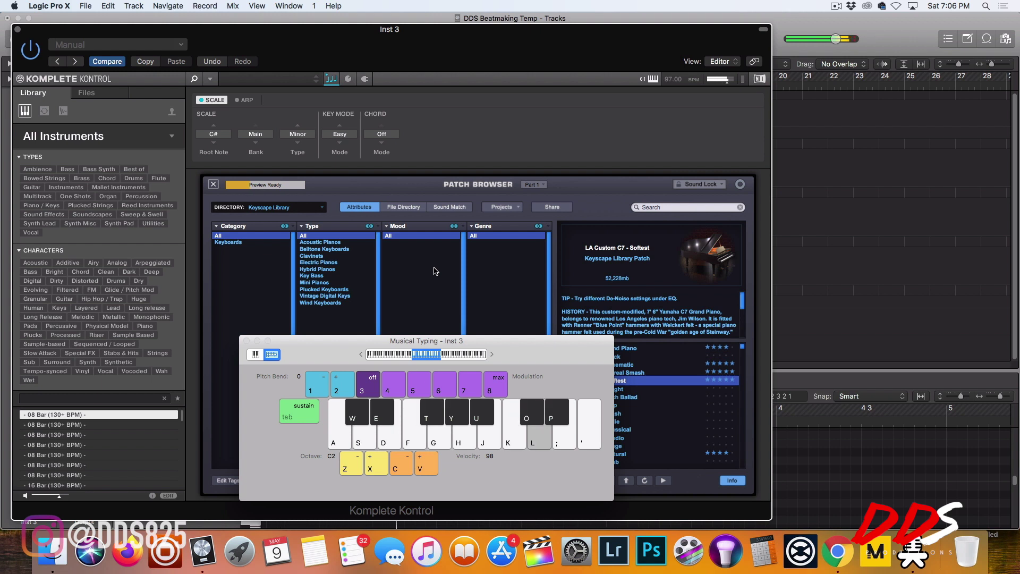
pyautogui.press('j')
# Step: Raise the Musical Typing octave to C3 and try out melody notes on the piano
pyautogui.press('x')
pyautogui.press('a')
pyautogui.press('s')
pyautogui.press('d')
pyautogui.press('j')
pyautogui.press('k')
pyautogui.press('o')
pyautogui.press('k')
pyautogui.press('j')
pyautogui.press('g')
pyautogui.press('h')
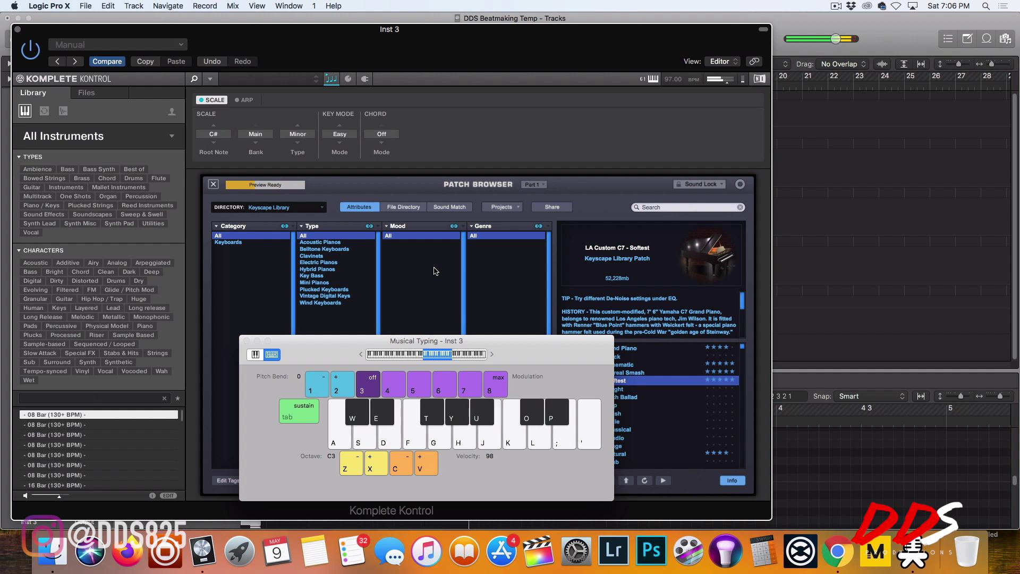
# Step: Raise the Musical Typing velocity to 127 and try out melody notes on the piano at octave C3
pyautogui.press('f')
pyautogui.press('h')
pyautogui.press('j')
pyautogui.press('v')
pyautogui.press('v')
pyautogui.press('a')
pyautogui.press('s')
pyautogui.press('d')
pyautogui.press('g')
pyautogui.press('h')
pyautogui.press('h')
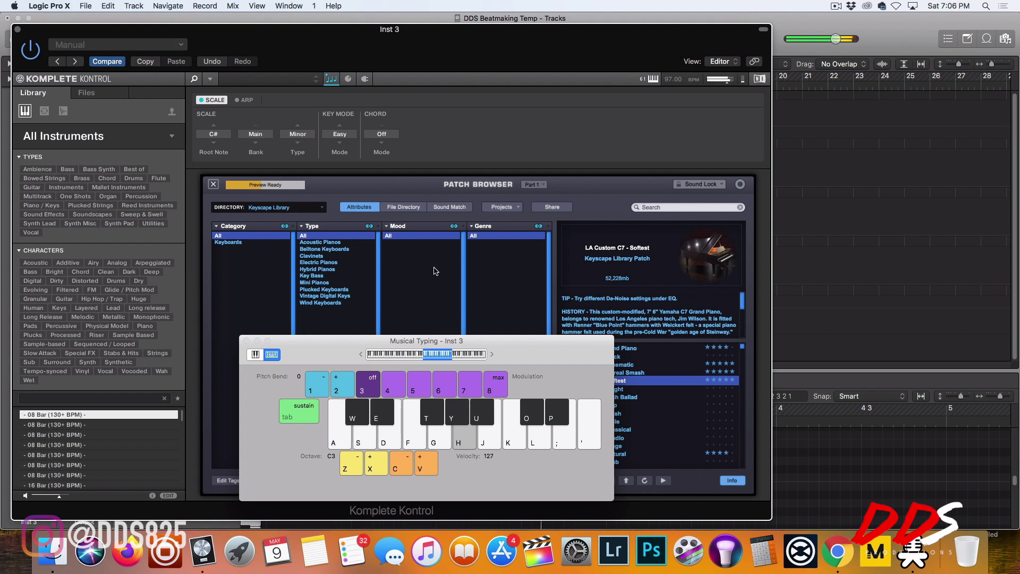
pyautogui.press('Tab')
pyautogui.press('h')
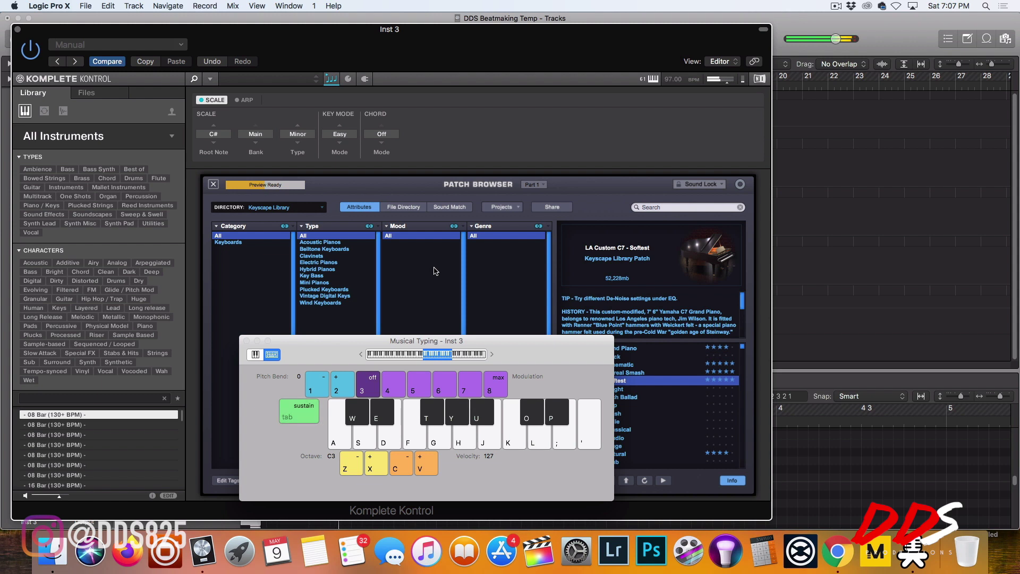
# Step: Improvise rising and falling piano phrases at octave C3, starting with sustain held
pyautogui.press('Tab')
pyautogui.press('a')
pyautogui.press('s')
pyautogui.press('f')
pyautogui.press('g')
pyautogui.press('h')
pyautogui.press('k')
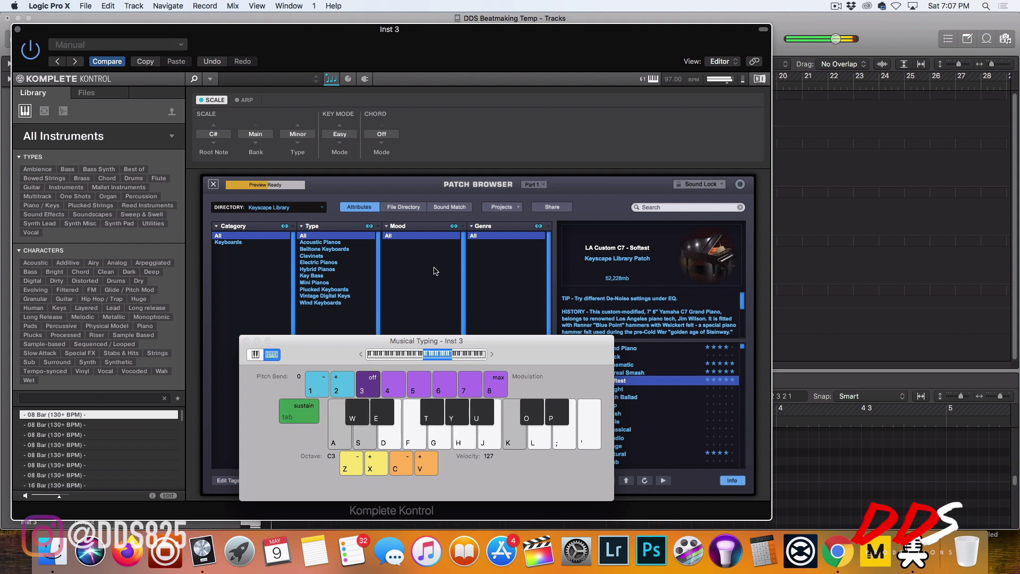
pyautogui.press('j')
pyautogui.press('h')
pyautogui.press('l')
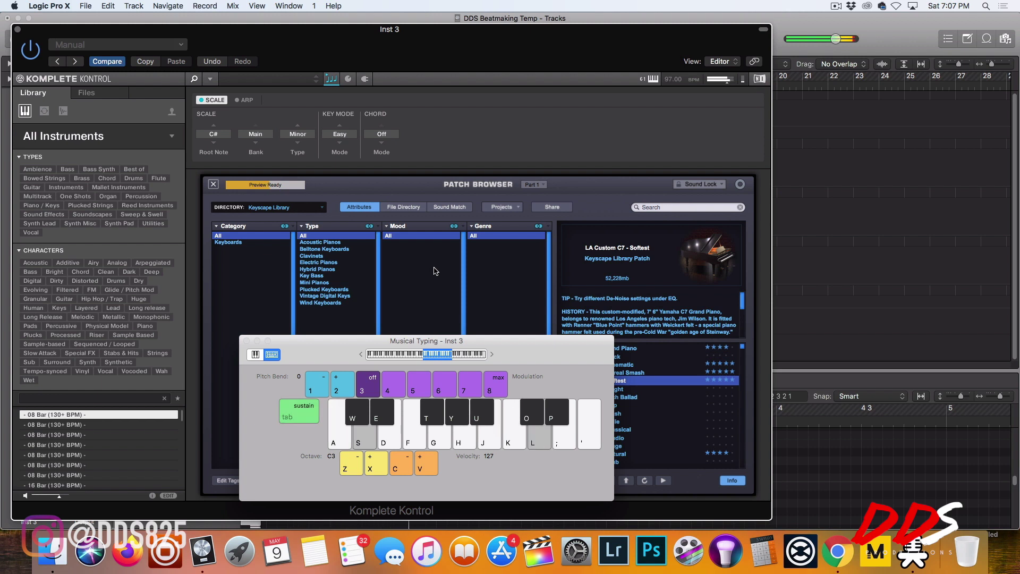
pyautogui.press('k')
pyautogui.press('h')
pyautogui.press('f')
pyautogui.press('g')
pyautogui.press('d')
pyautogui.press('a')
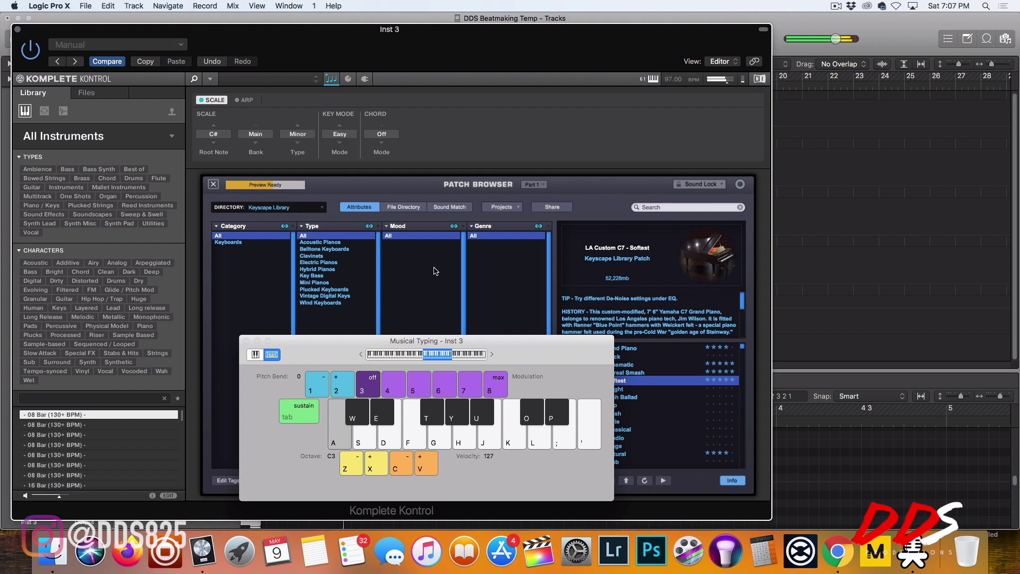
pyautogui.press('h')
pyautogui.press('l')
pyautogui.press('k')
pyautogui.press('j')
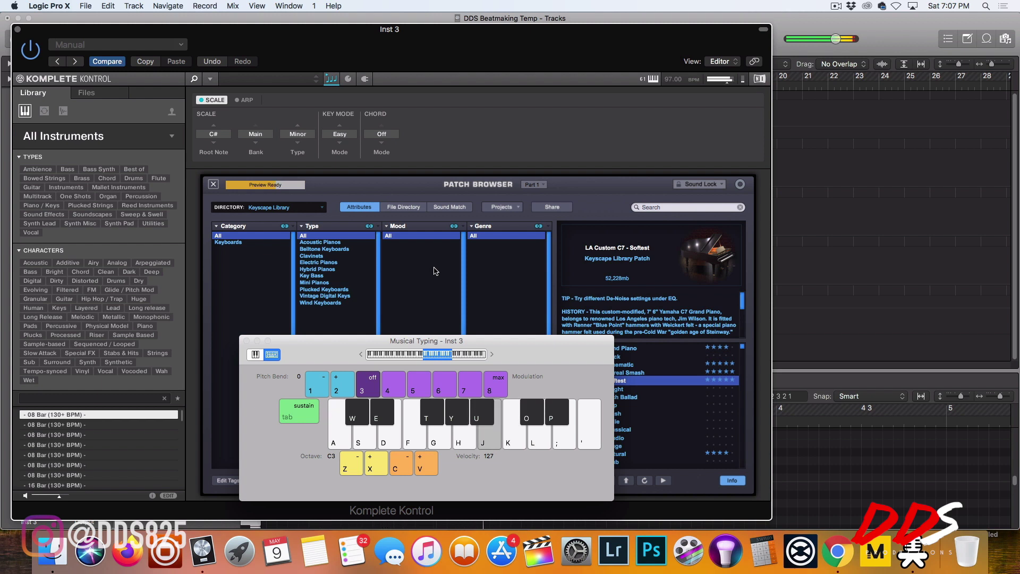
pyautogui.press('g')
pyautogui.press('l')
pyautogui.press(';')
pyautogui.press('l')
pyautogui.press(';')
# Step: Raise the Musical Typing octave to C4 and try out melody runs on the piano
pyautogui.press('x')
pyautogui.press(';')
pyautogui.press('l')
pyautogui.press('k')
pyautogui.press('f')
pyautogui.press('a')
pyautogui.press('a')
pyautogui.press('s')
pyautogui.press('d')
pyautogui.press('g')
pyautogui.press('h')
pyautogui.press('j')
pyautogui.press('k')
pyautogui.press('l')
pyautogui.press('j')
pyautogui.press('h')
pyautogui.press('g')
pyautogui.press('a')
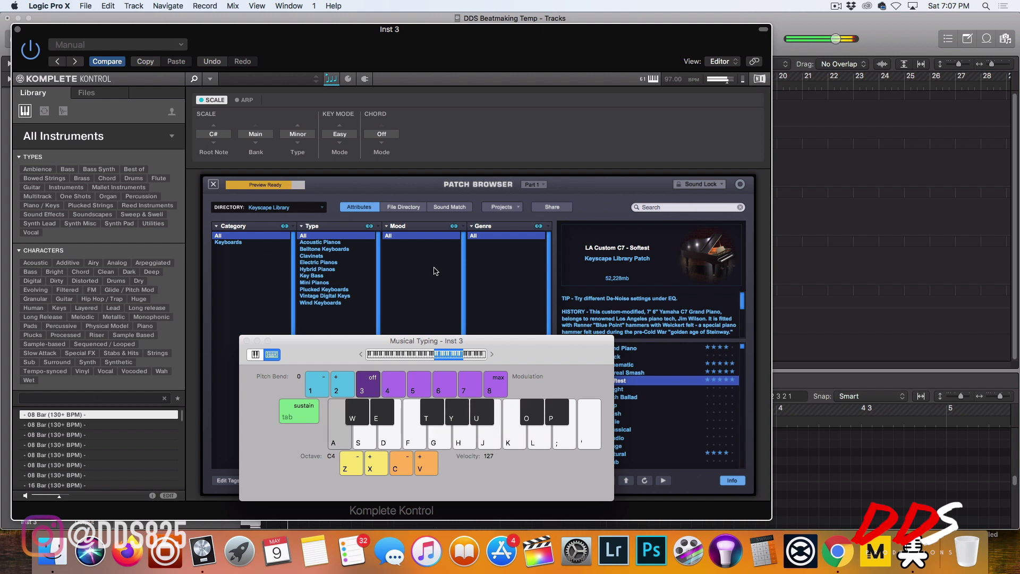
pyautogui.press('a')
pyautogui.press('s')
pyautogui.press('d')
pyautogui.press('g')
pyautogui.press('h')
pyautogui.press('j')
pyautogui.press('h')
pyautogui.press('f')
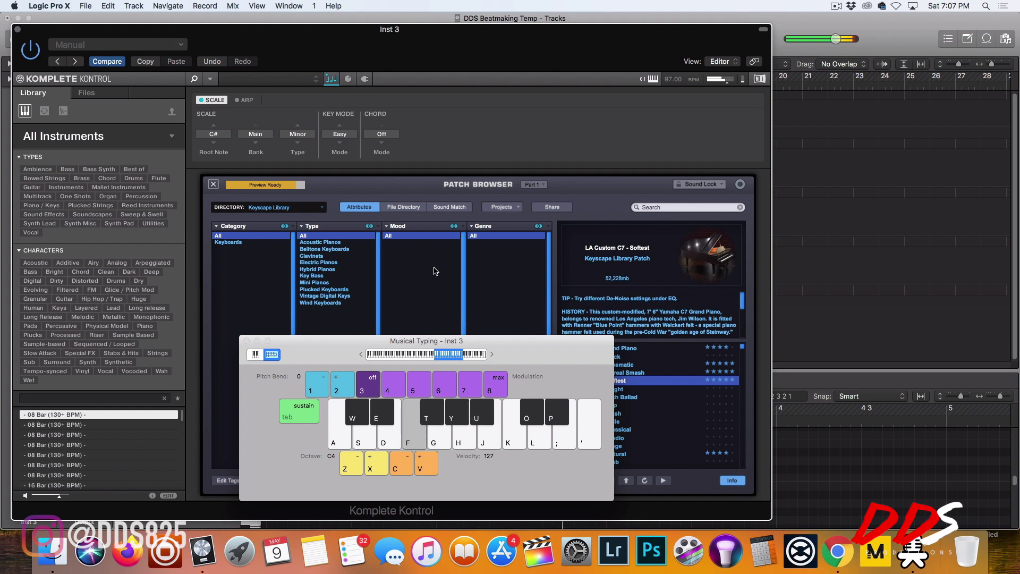
pyautogui.press('a')
# Step: Try short piano phrases with sustain held at octave C4
pyautogui.press('Tab')
pyautogui.press('a')
pyautogui.press('s')
pyautogui.press('g')
pyautogui.press('h')
pyautogui.press('j')
pyautogui.press('Tab')
pyautogui.press('l')
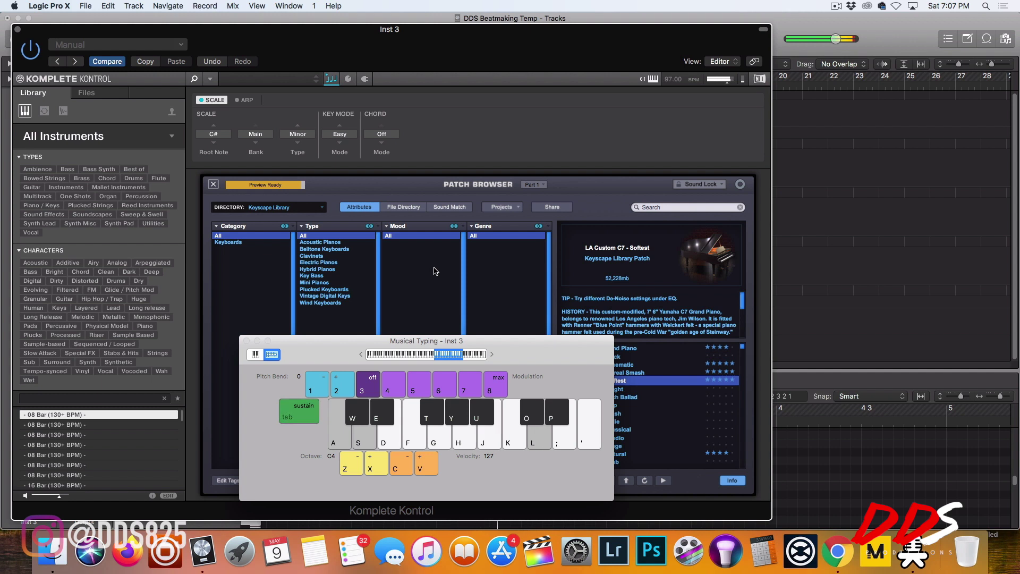
pyautogui.press('k')
pyautogui.press('j')
pyautogui.press('Tab')
pyautogui.press('a')
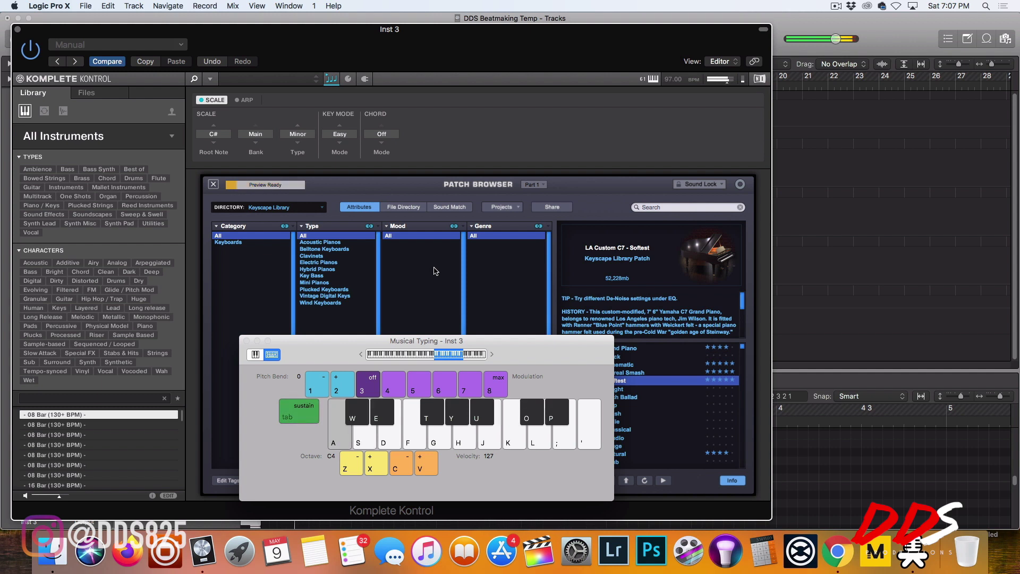
# Step: Rehearse piano melody variations without sustain over the looping beat at octave C4
pyautogui.press('a')
pyautogui.press('s')
pyautogui.press('d')
pyautogui.press('f')
pyautogui.press('s')
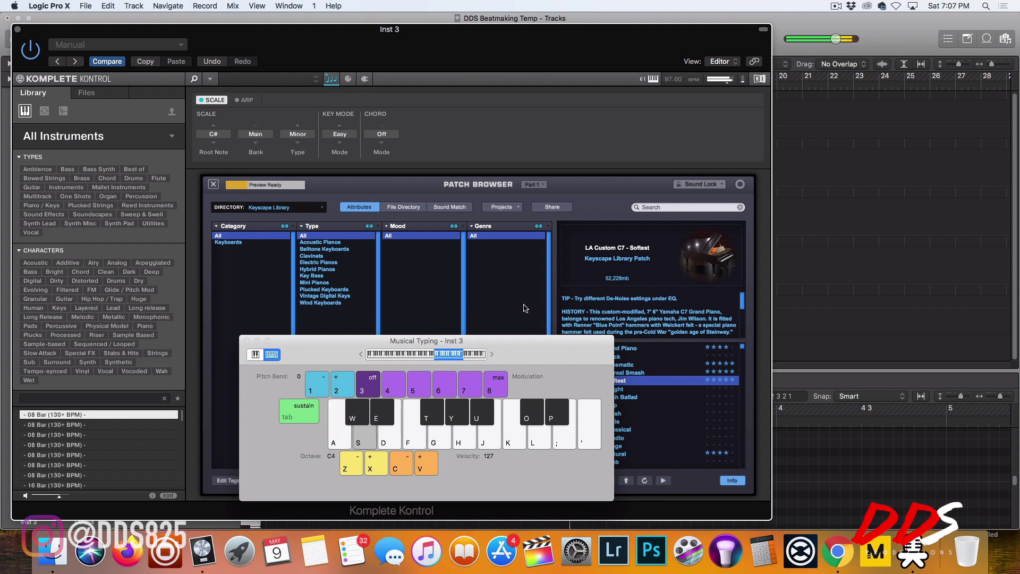
pyautogui.press('a')
pyautogui.press('a')
pyautogui.press('a')
pyautogui.press('s')
pyautogui.press('d')
pyautogui.press('f')
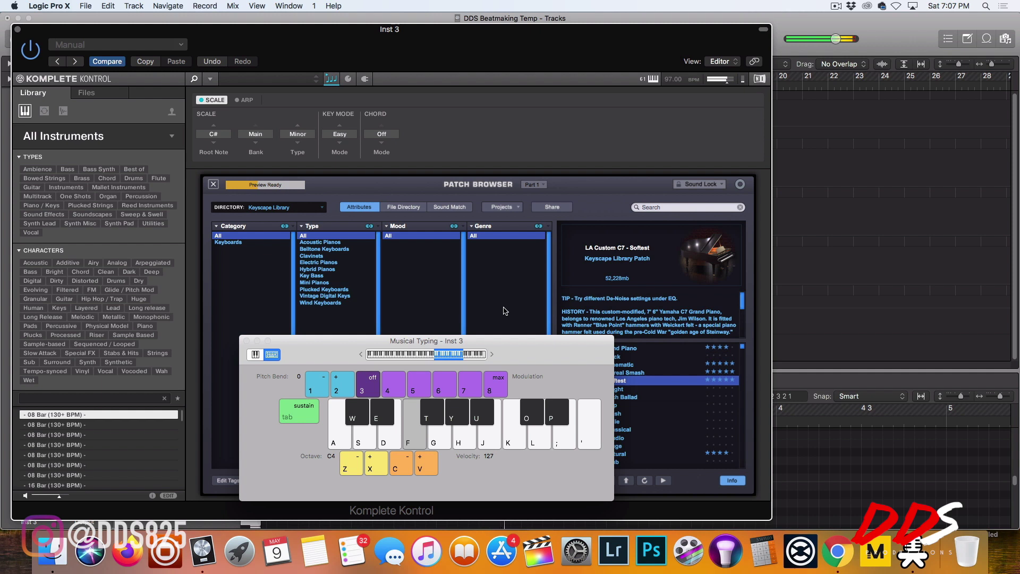
pyautogui.press('a')
pyautogui.press('a')
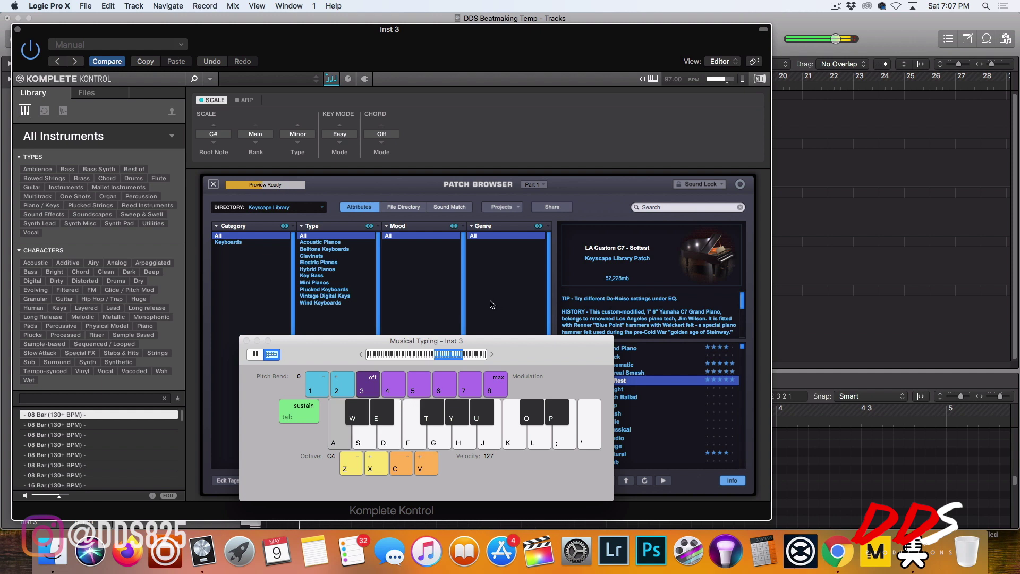
pyautogui.press('d')
pyautogui.press('g')
pyautogui.press('h')
pyautogui.press('k')
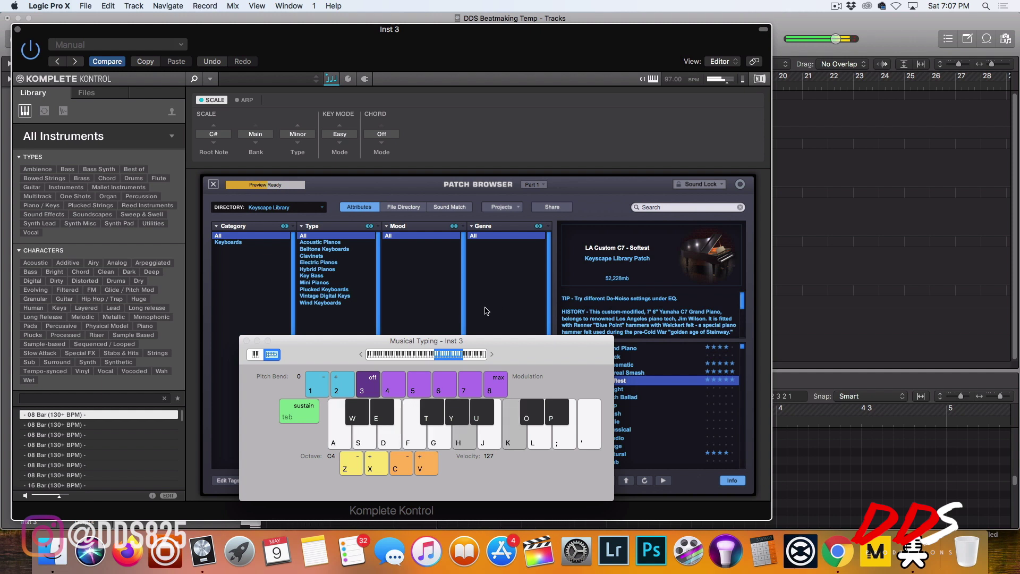
pyautogui.press('l')
pyautogui.press('j')
pyautogui.press('k')
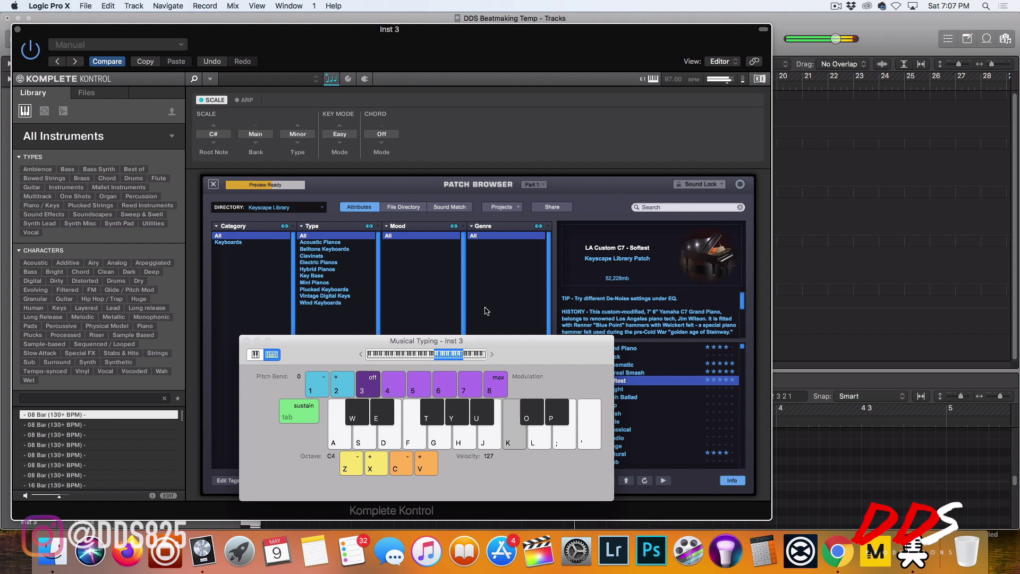
pyautogui.press('a')
pyautogui.press('s')
pyautogui.press('l')
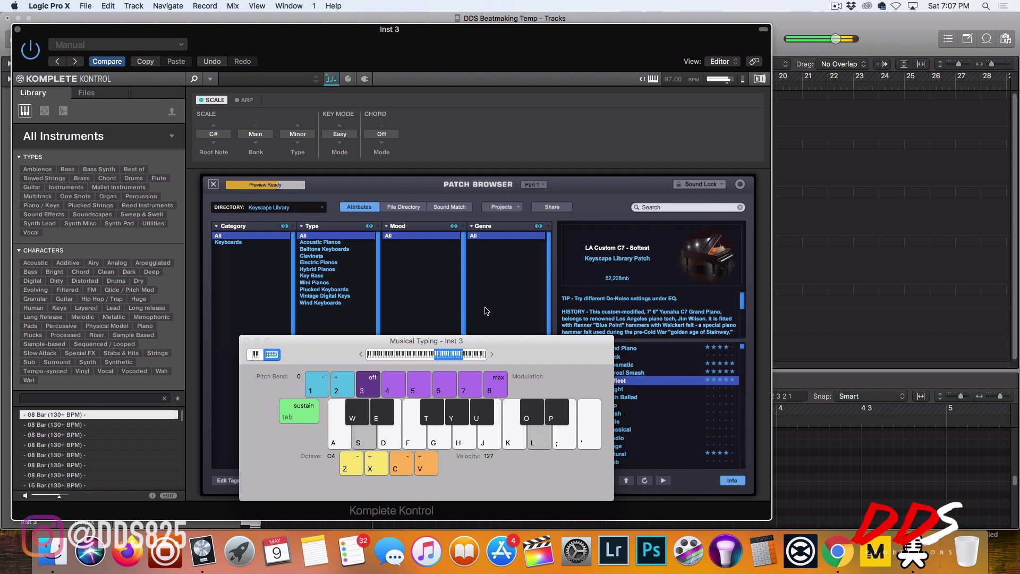
pyautogui.press('d')
pyautogui.press(';')
pyautogui.press('l')
pyautogui.press('k')
pyautogui.press('j')
pyautogui.press('a')
pyautogui.press('s')
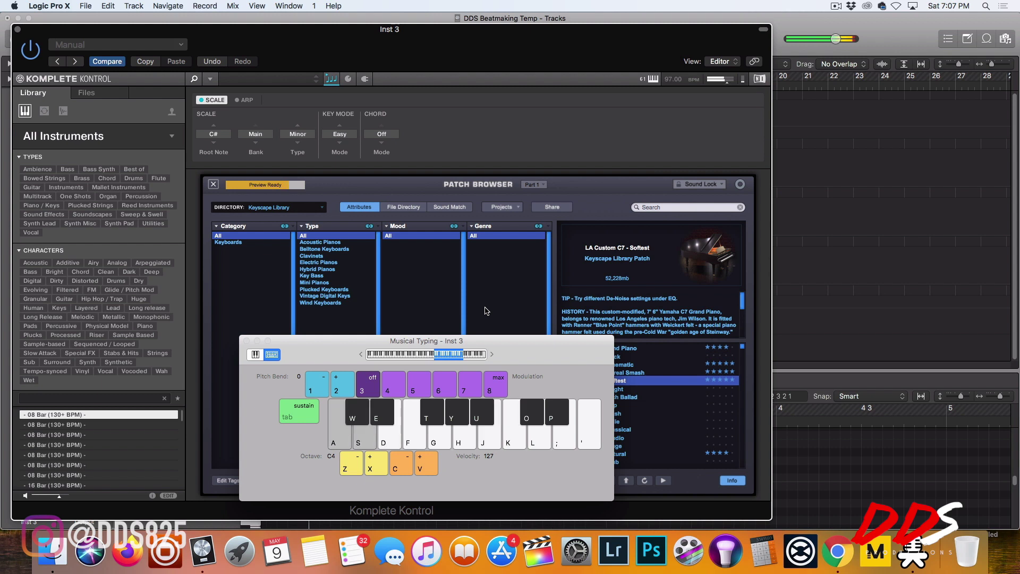
pyautogui.press('d')
pyautogui.press('g')
# Step: Set the Komplete Kontrol chord mode to Harm with the Octave type, and bring Musical Typing back up
pyautogui.press('super+k')
pyautogui.click(382, 144)
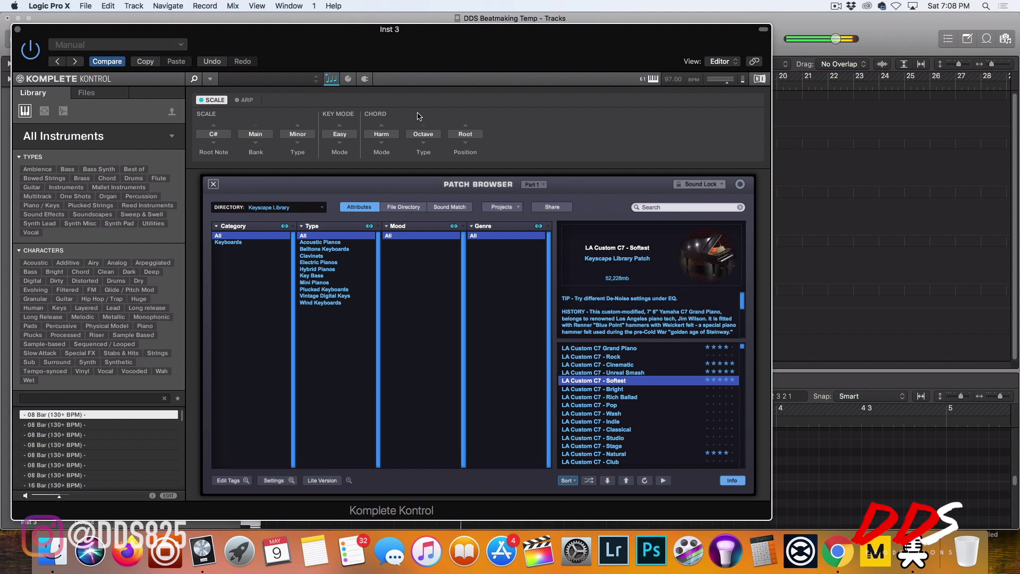
pyautogui.press('a')
pyautogui.press('super+k')
# Step: Rehearse the piano melody with octave harmony at C4, climbing three notes and descending from a higher note to the starting note
pyautogui.press('a')
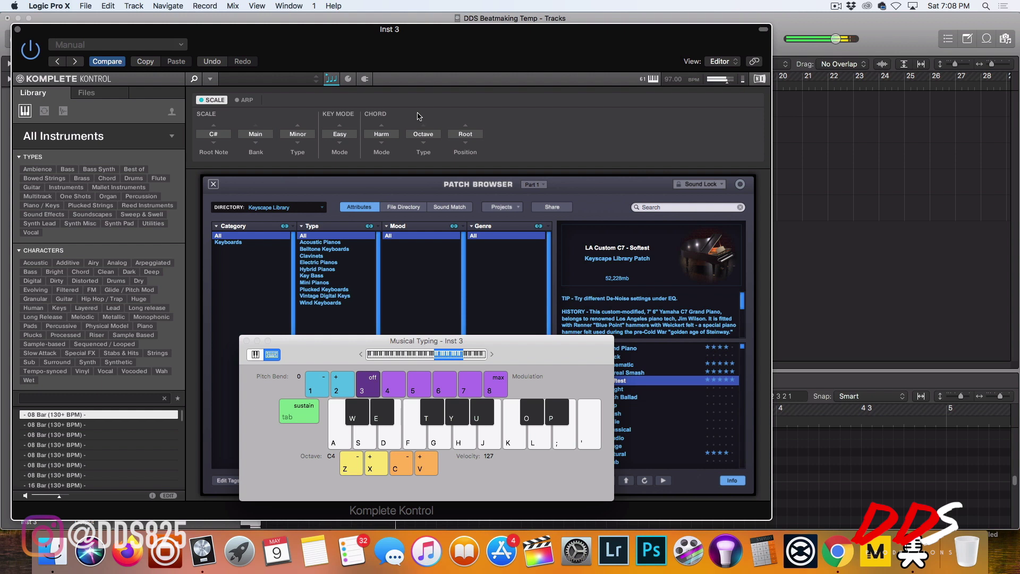
pyautogui.press('a')
pyautogui.press('s')
pyautogui.press('d')
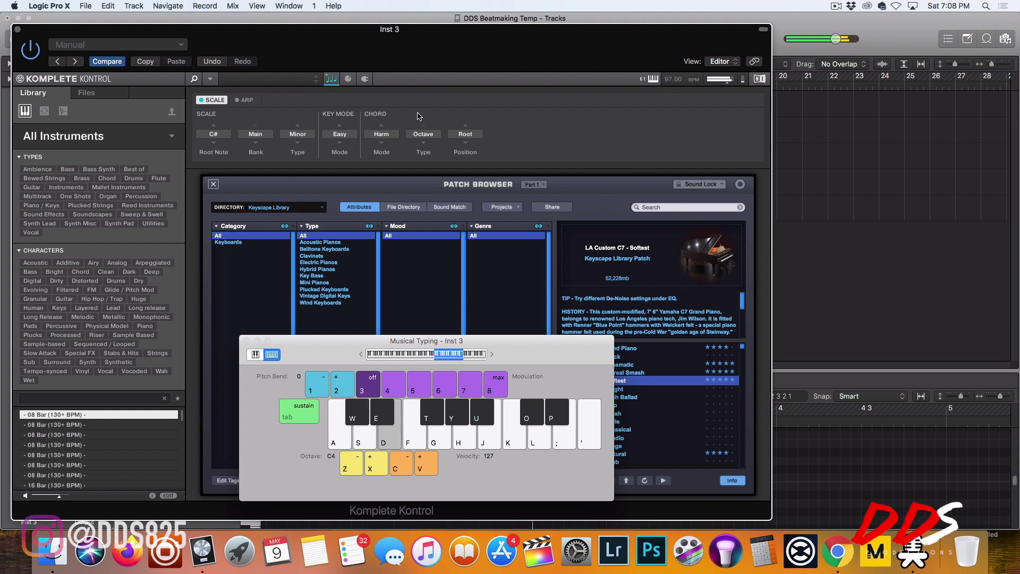
pyautogui.press('j')
pyautogui.press('h')
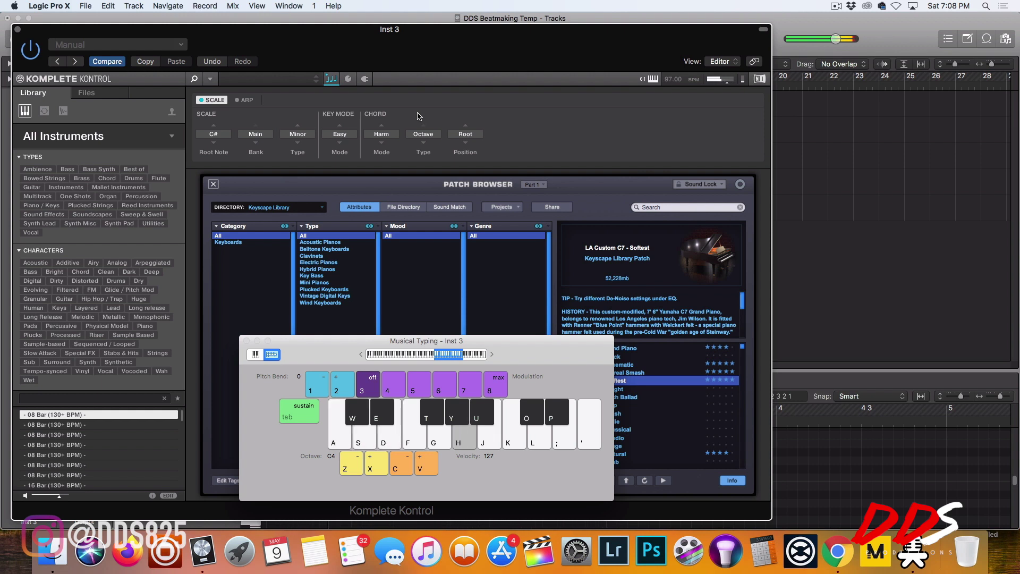
pyautogui.press('g')
pyautogui.press('f')
pyautogui.press('d')
pyautogui.press('s')
pyautogui.press('a')
pyautogui.press('a')
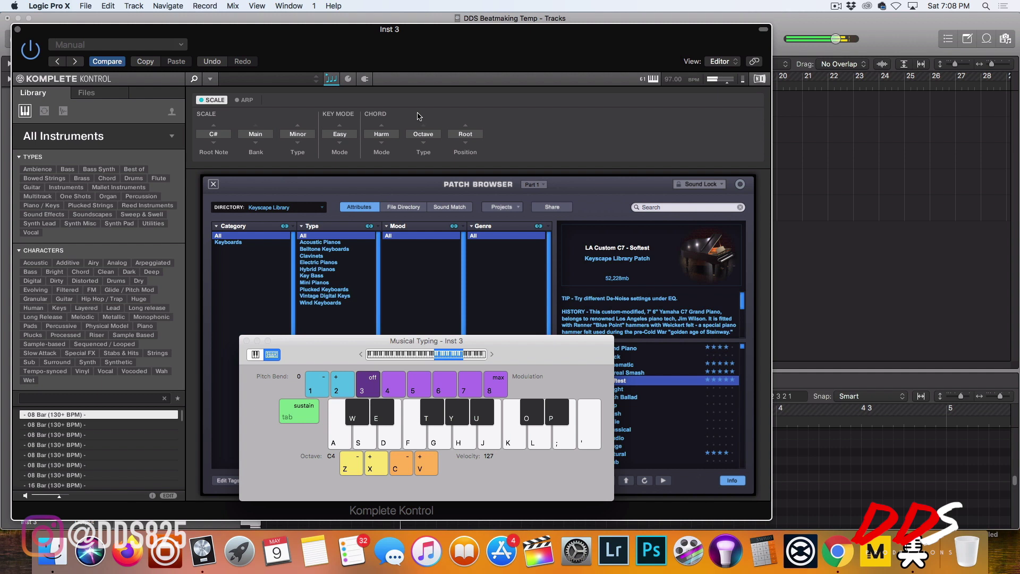
pyautogui.press('a')
pyautogui.press('s')
pyautogui.press('d')
pyautogui.press('j')
pyautogui.press('h')
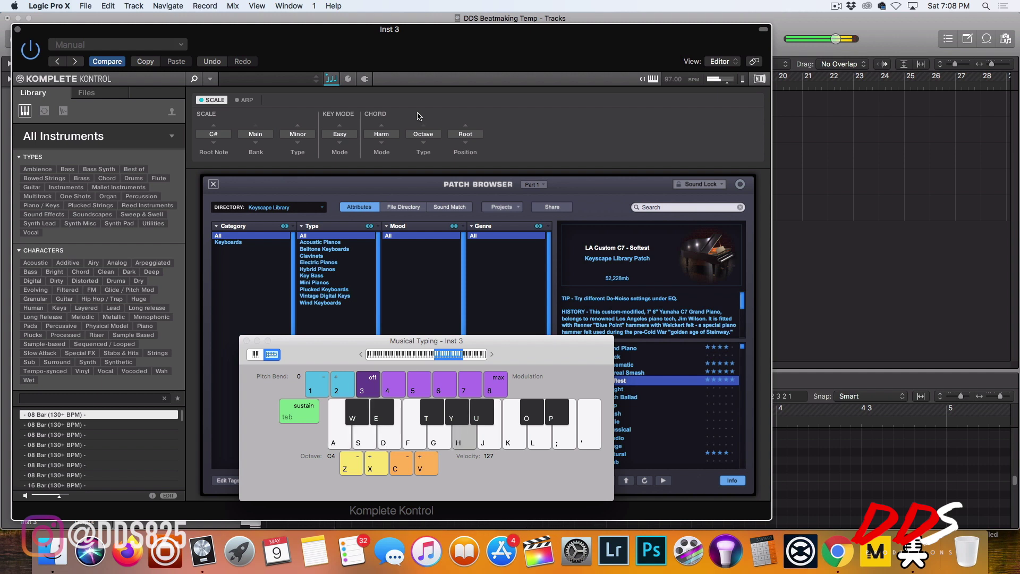
pyautogui.press('g')
pyautogui.press('f')
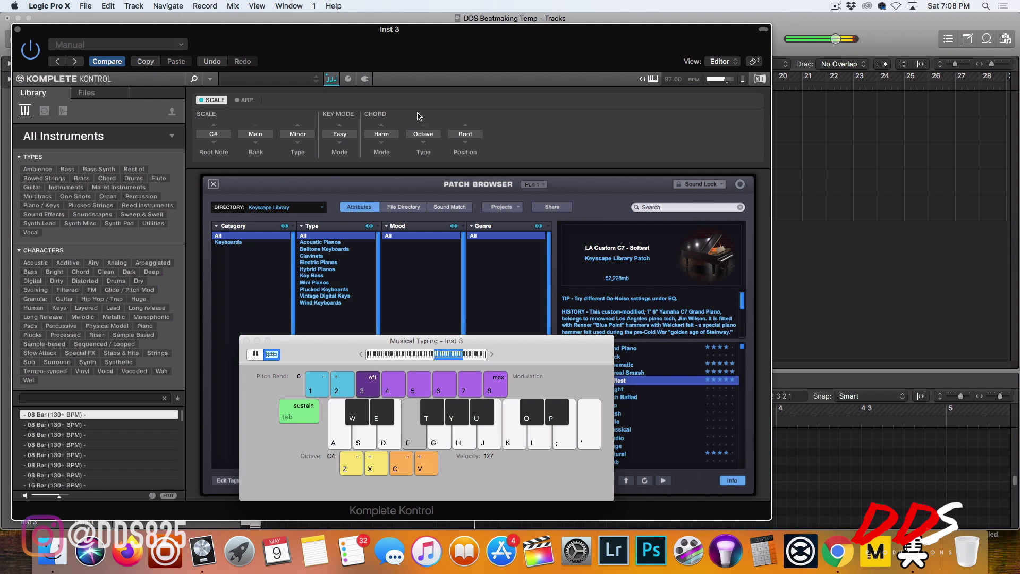
pyautogui.press('f')
pyautogui.press('s')
pyautogui.press('a')
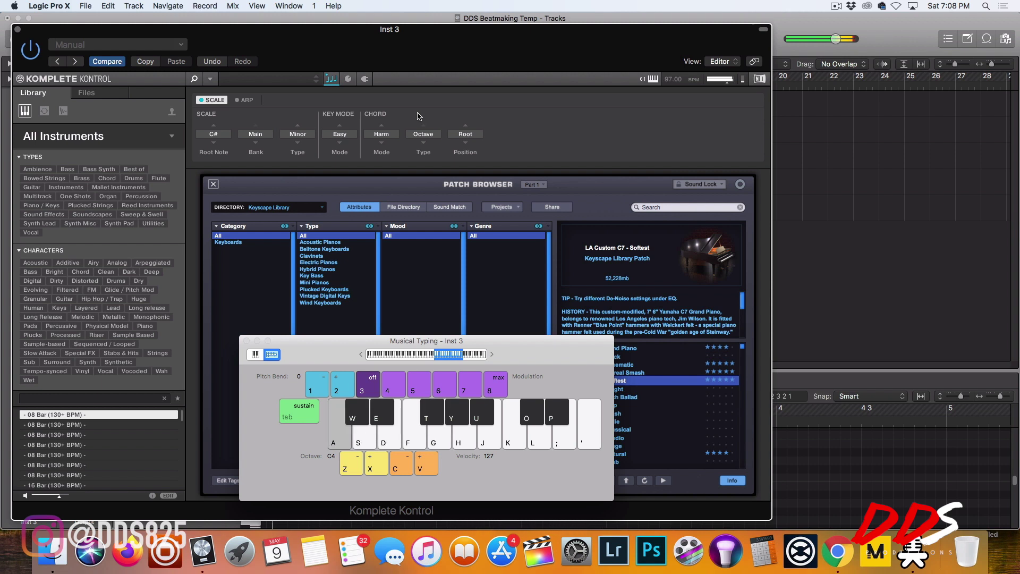
pyautogui.press('a')
pyautogui.press('d')
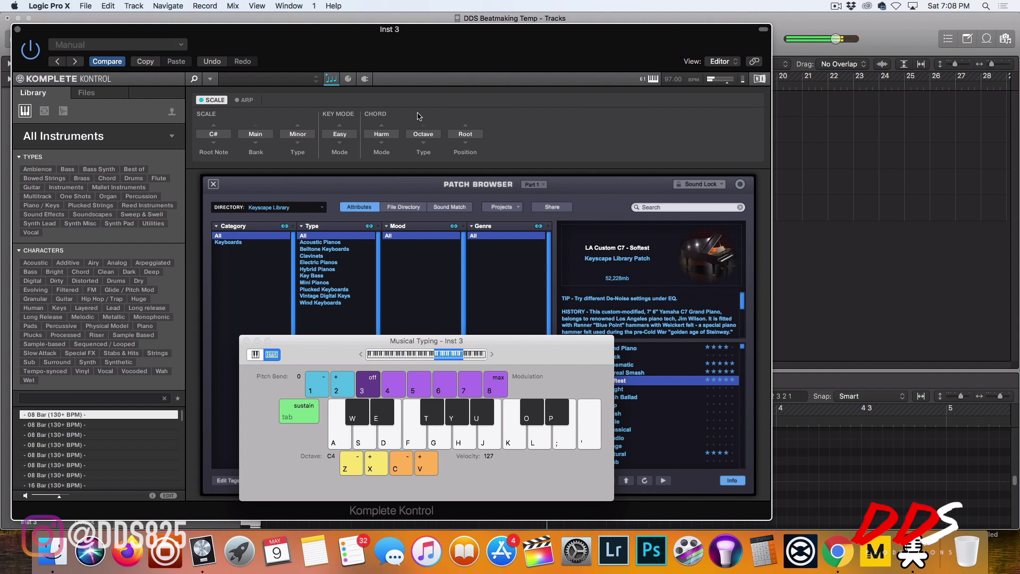
# Step: Lower the Musical Typing velocity to 87 and test the first notes of the octave melody
pyautogui.press('c')
pyautogui.press('c')
pyautogui.press('a')
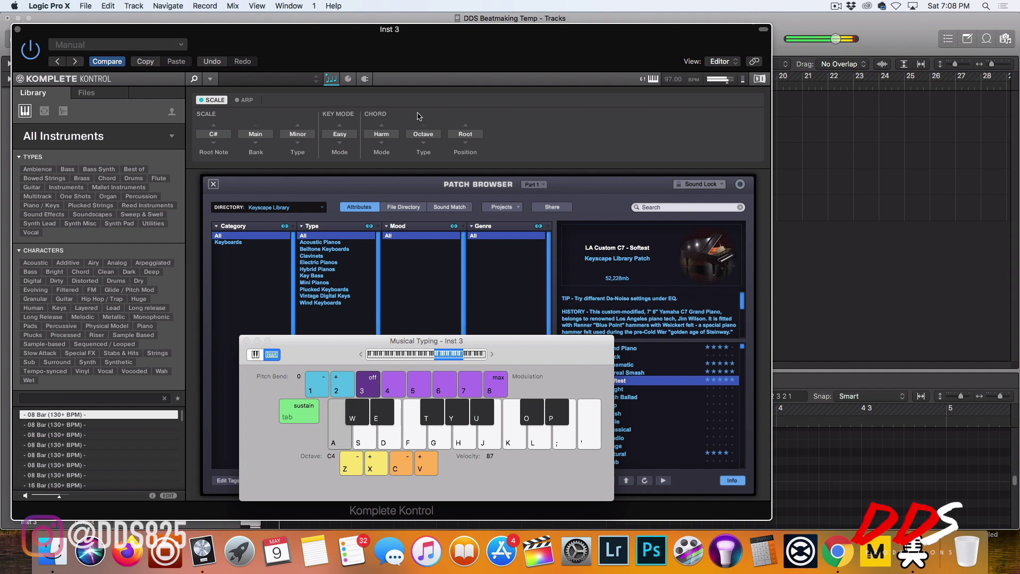
pyautogui.press('a')
pyautogui.press('a')
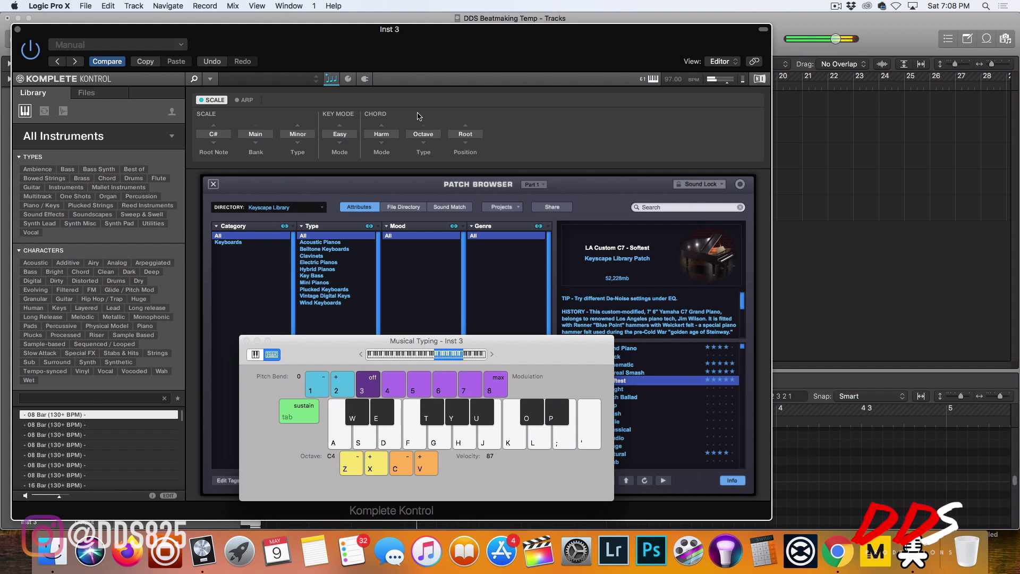
pyautogui.press('s')
pyautogui.press('d')
pyautogui.press('f')
# Step: Set the Musical Typing velocity to 92 and rehearse the melody's opening notes, first with sustain held
pyautogui.press('v')
pyautogui.press('Tab')
pyautogui.press('a')
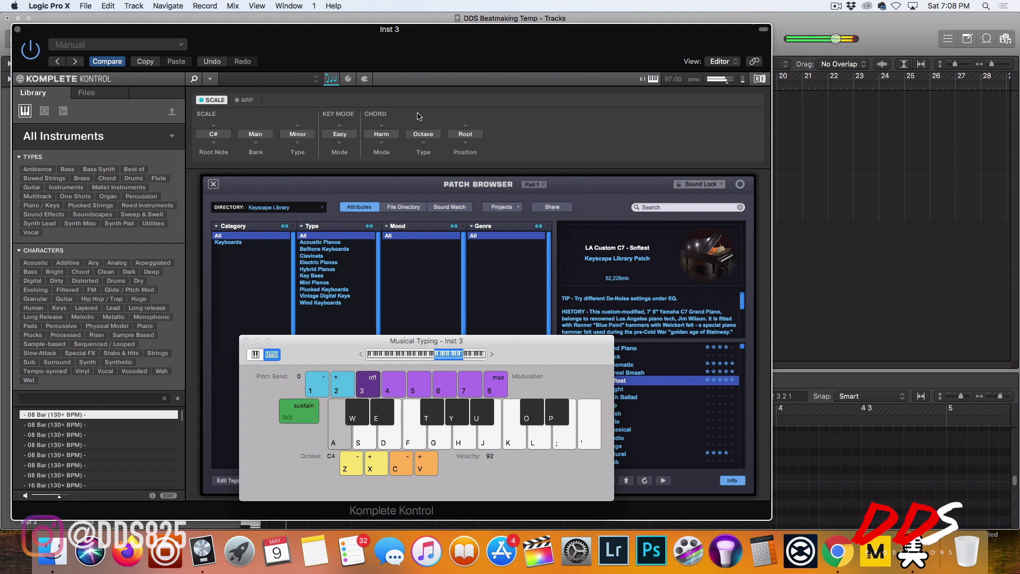
pyautogui.press('a')
pyautogui.press('a')
pyautogui.press('s')
pyautogui.press('d')
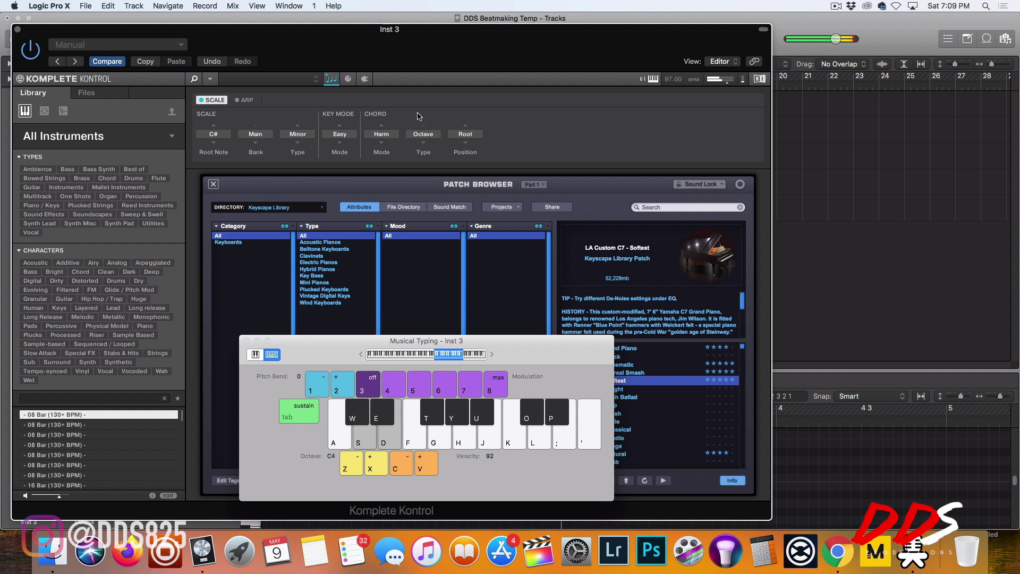
pyautogui.press('k')
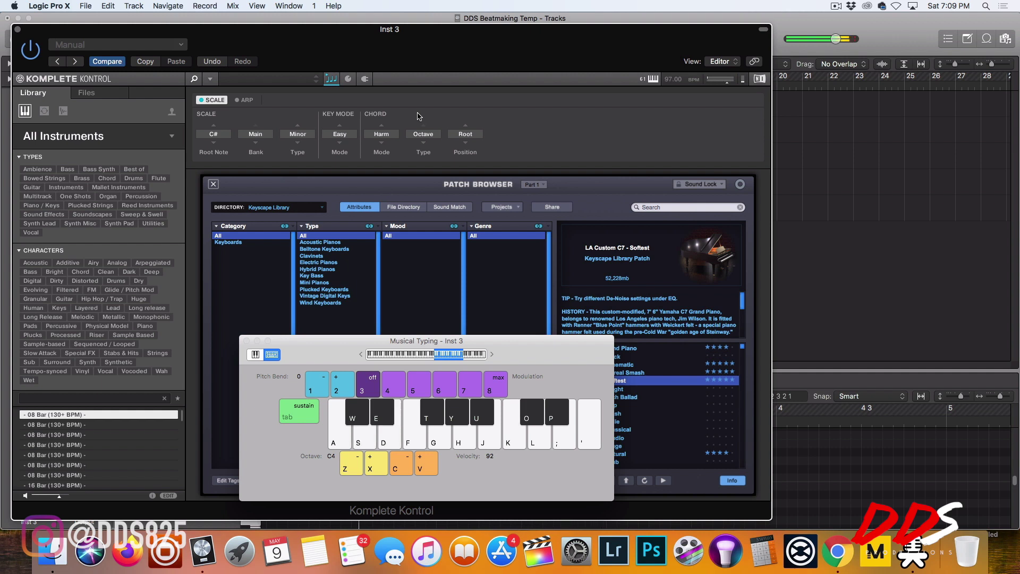
# Step: Stop playback, return the playhead to the start, and close the Inst 3 plug-in window
pyautogui.press('super+k')
pyautogui.moveTo(380, 41); pyautogui.dragTo(393, 62)
pyautogui.click(336, 39)
pyautogui.click(336, 39)
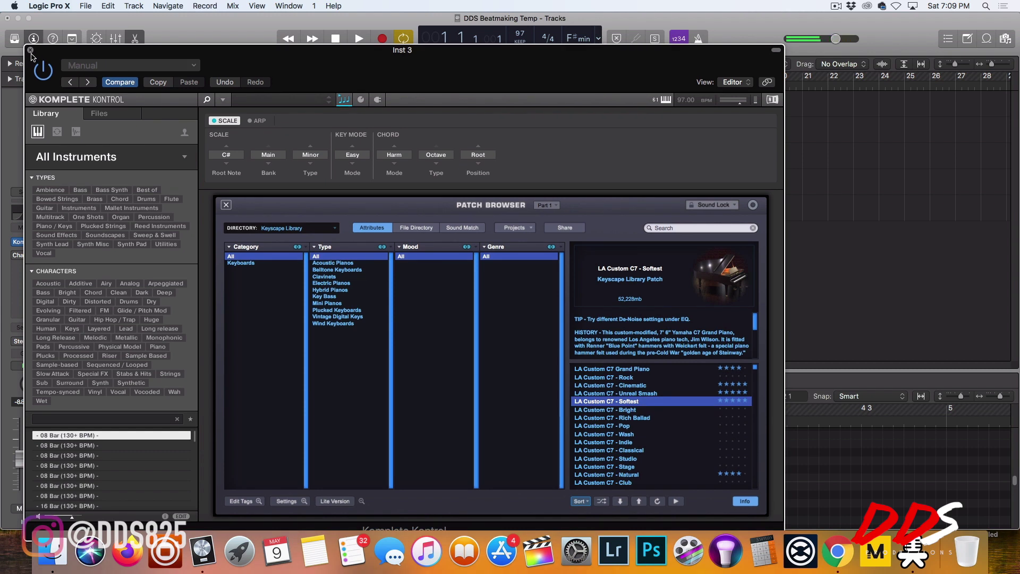
pyautogui.click(30, 51)
pyautogui.click(382, 39)
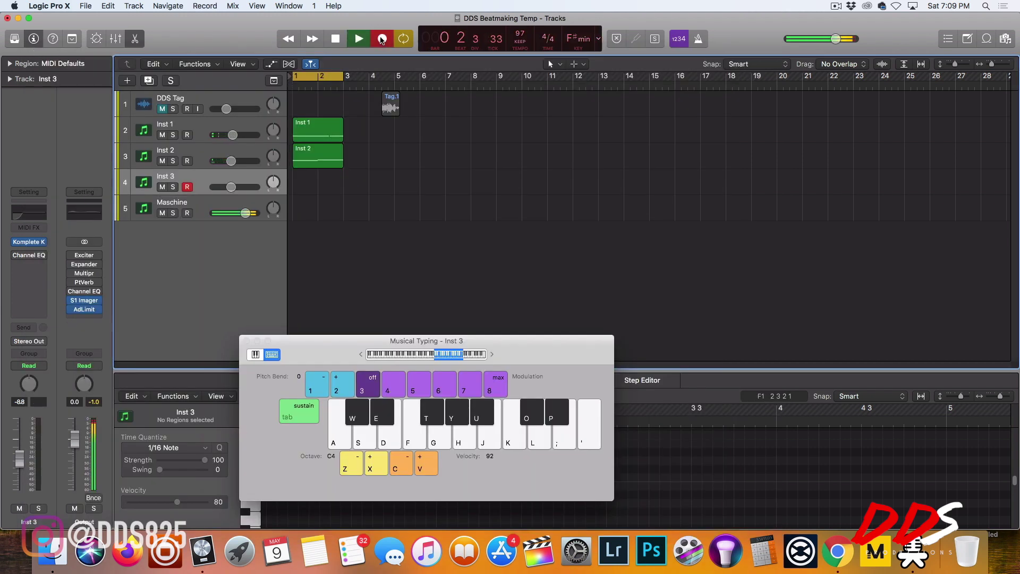
pyautogui.press('a')
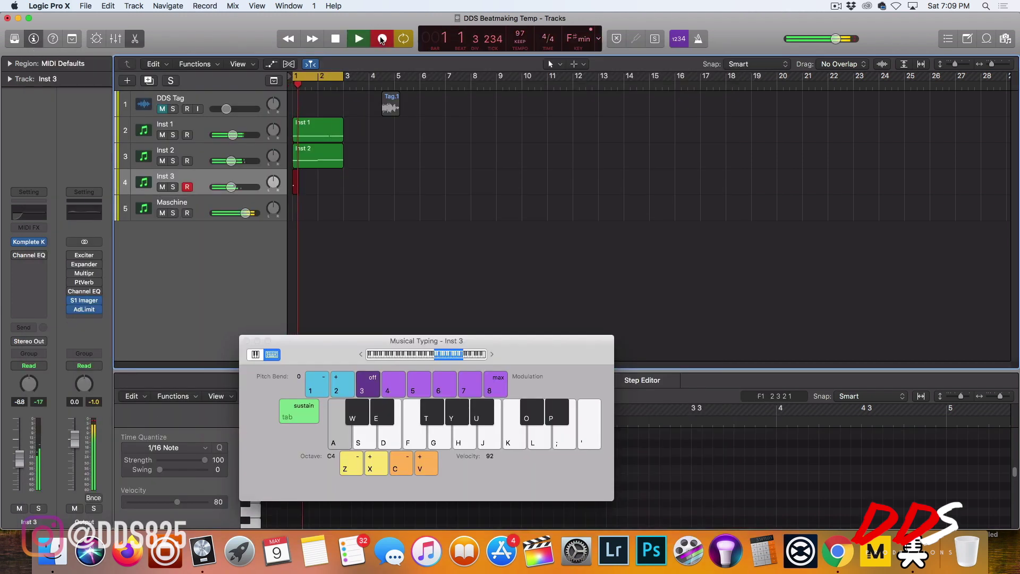
pyautogui.press('a')
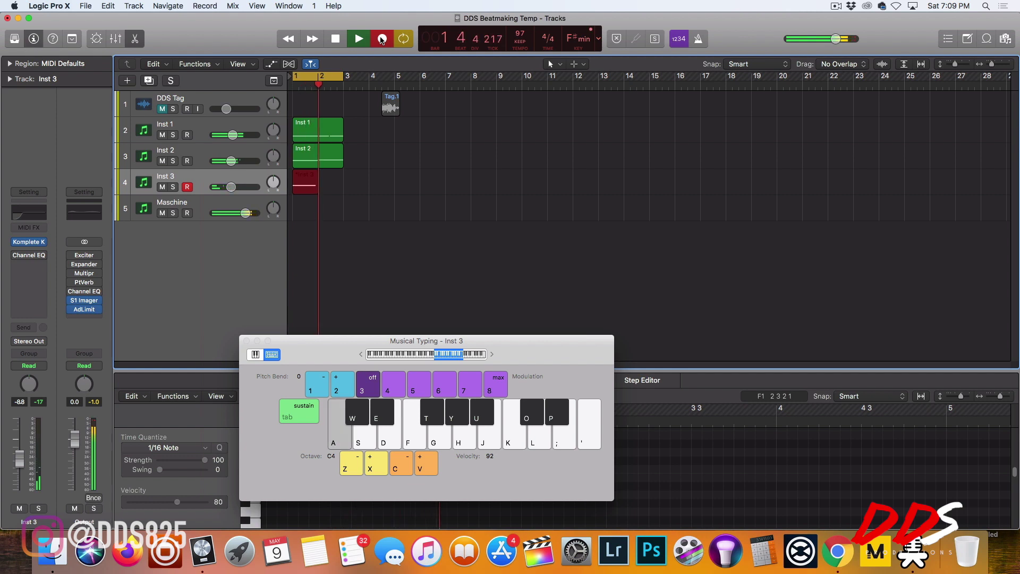
pyautogui.press('s')
pyautogui.press('d')
pyautogui.press('j')
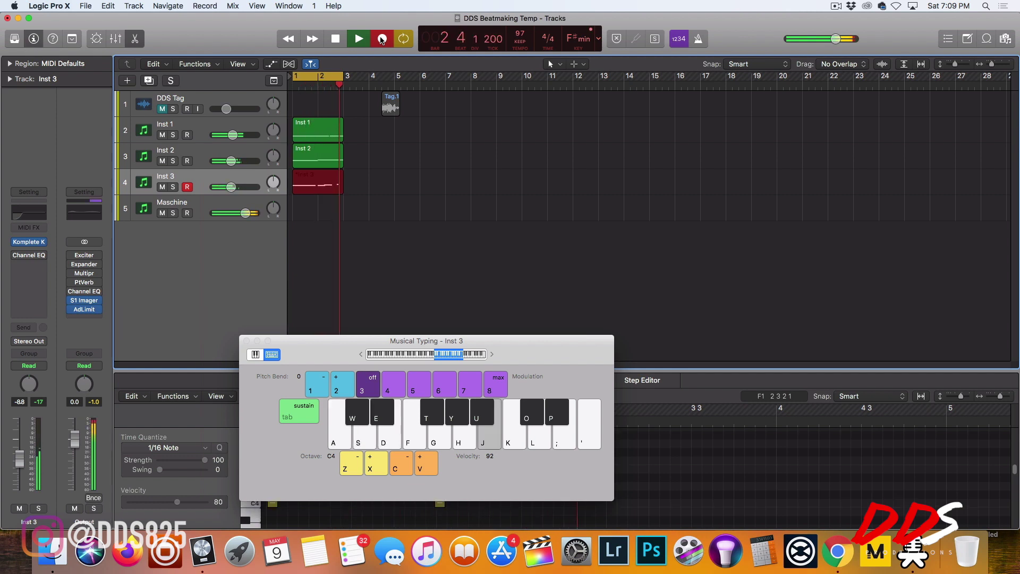
pyautogui.press('h')
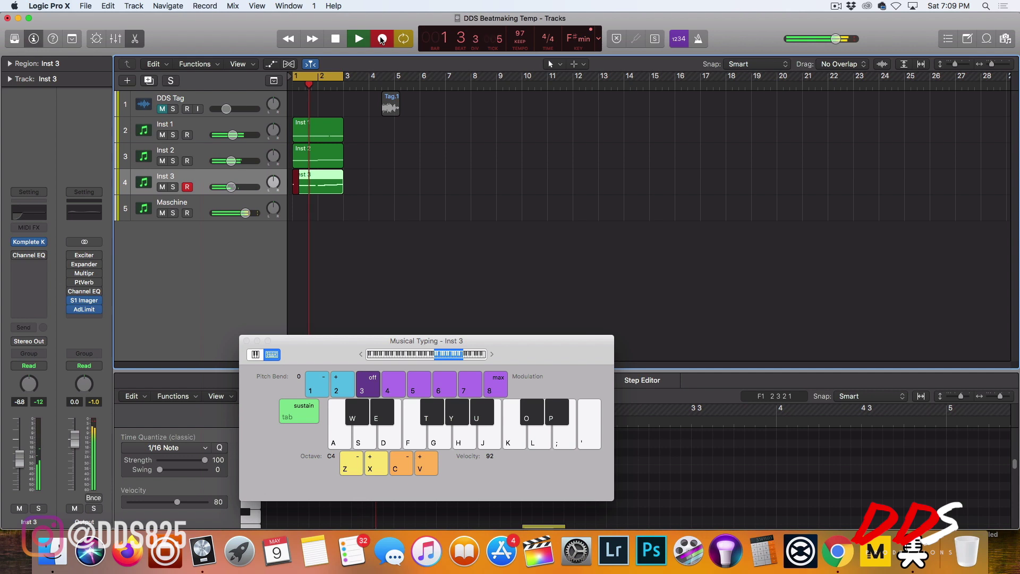
pyautogui.press('a')
pyautogui.click(335, 39)
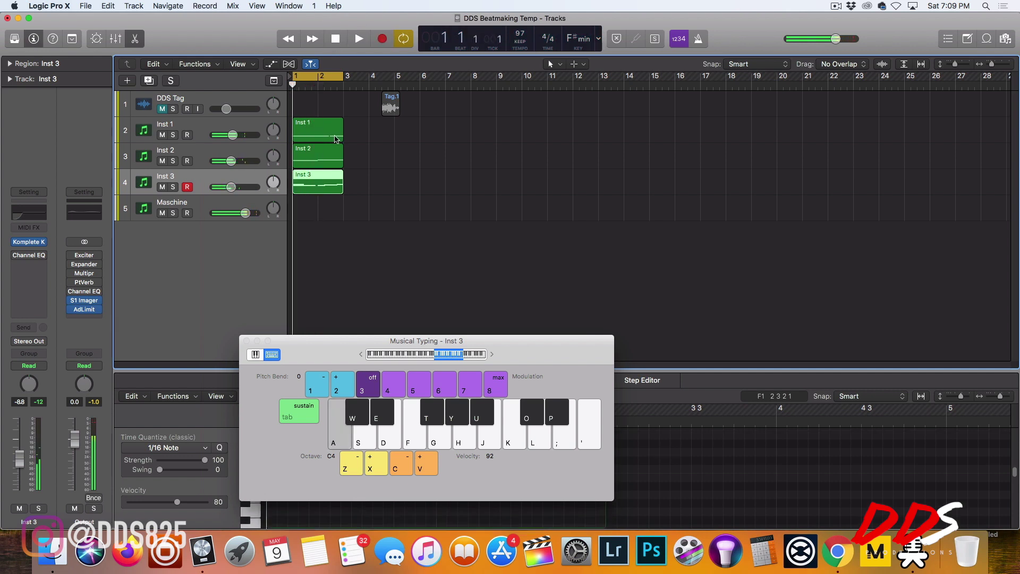
pyautogui.press('Delete')
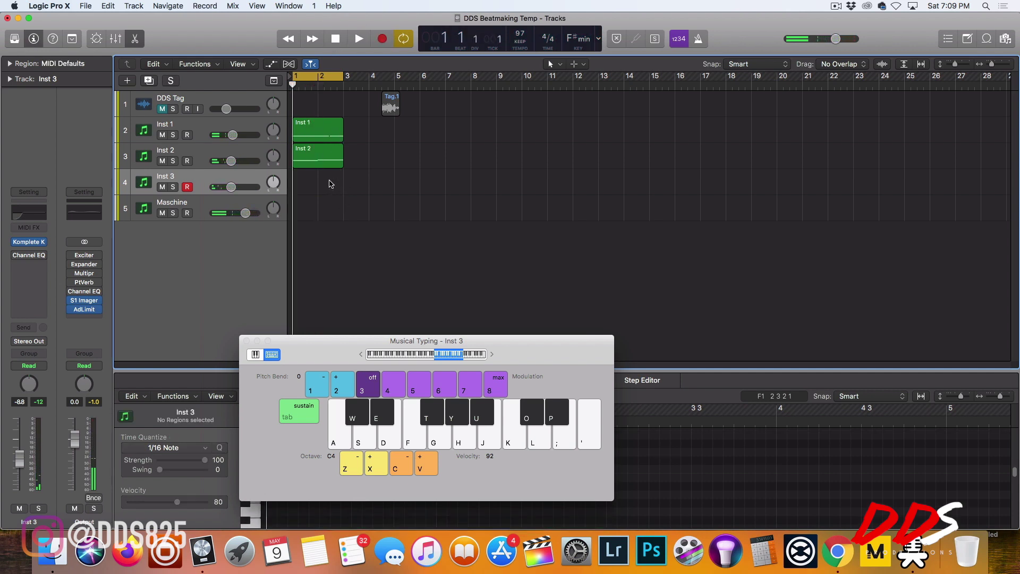
# Step: Extend the cycle range to four bars and loop the Inst 1 and Inst 2 regions up to bar 5
pyautogui.moveTo(341, 76); pyautogui.dragTo(391, 80)
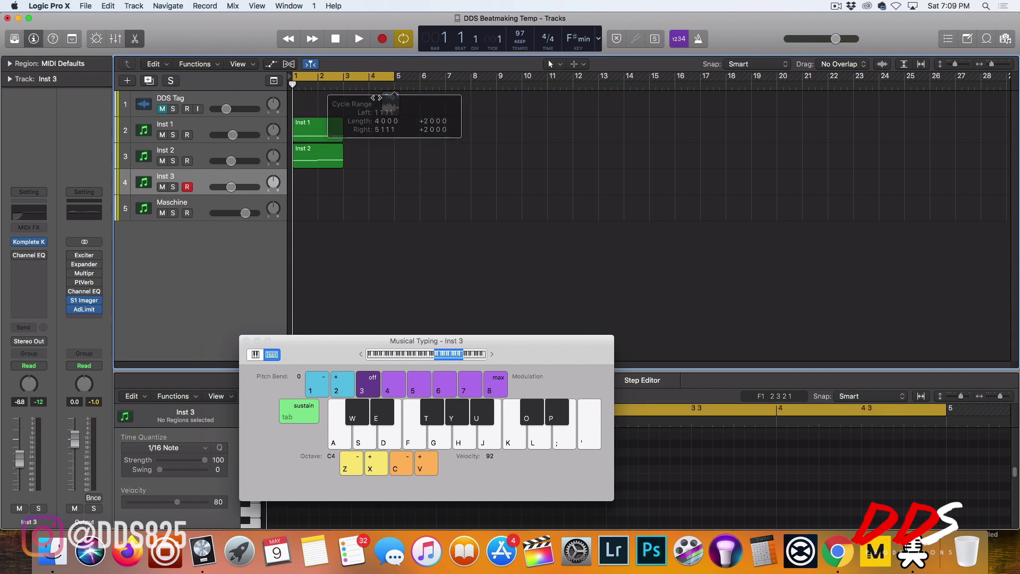
pyautogui.moveTo(342, 120); pyautogui.dragTo(394, 120)
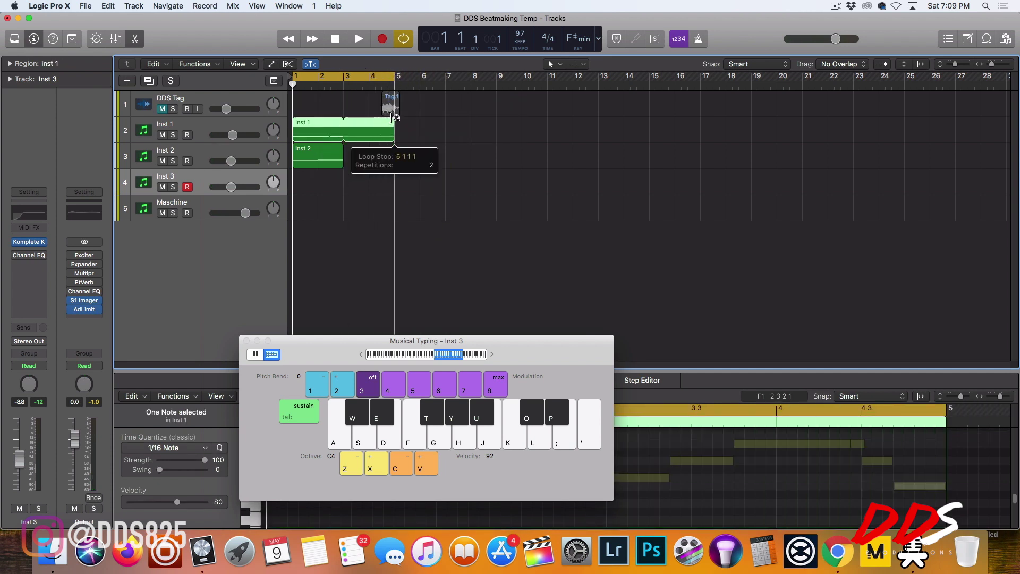
pyautogui.moveTo(343, 149); pyautogui.dragTo(394, 151)
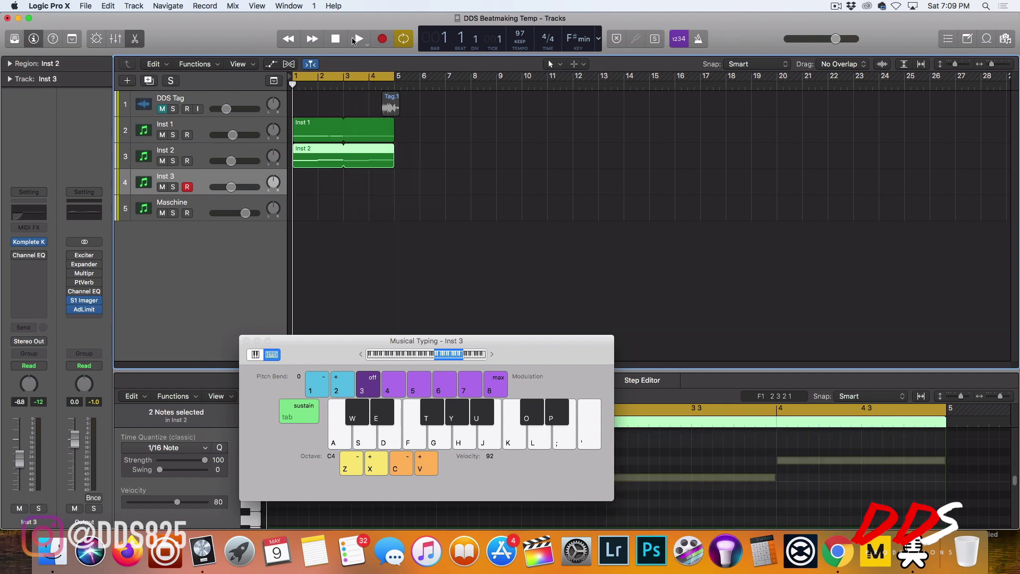
# Step: Record a four-bar melody on Inst 3 at octave C4, playing C, C, D, E, B, A, G, F, G, E, F
pyautogui.click(375, 38)
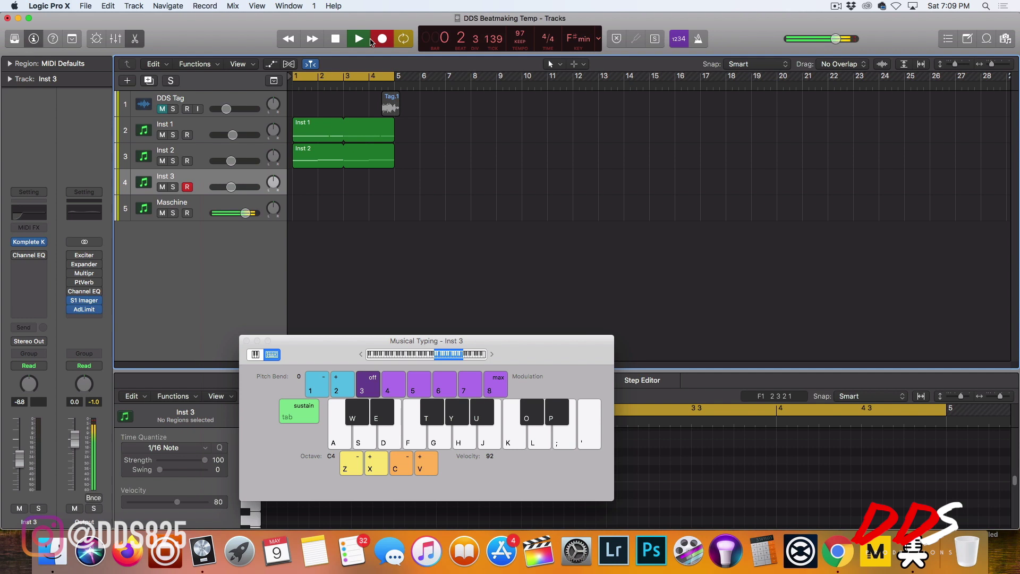
pyautogui.press('a')
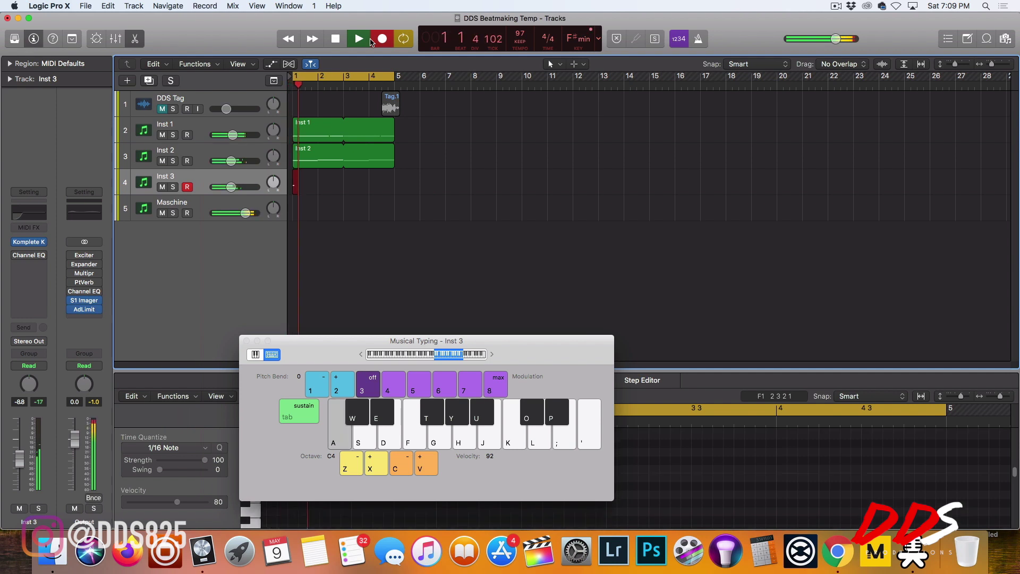
pyautogui.press('a')
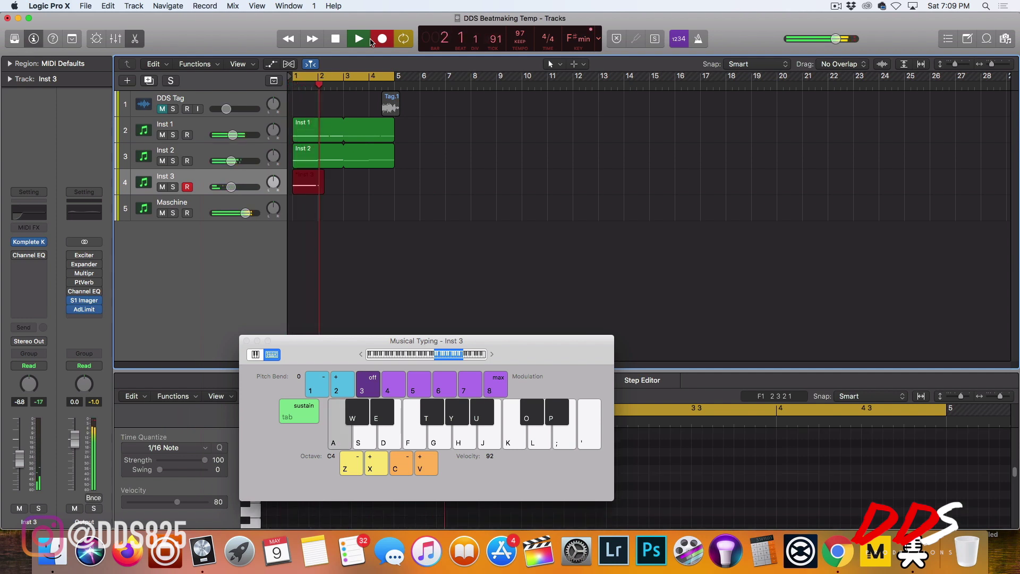
pyautogui.press('s')
pyautogui.press('d')
pyautogui.press('j')
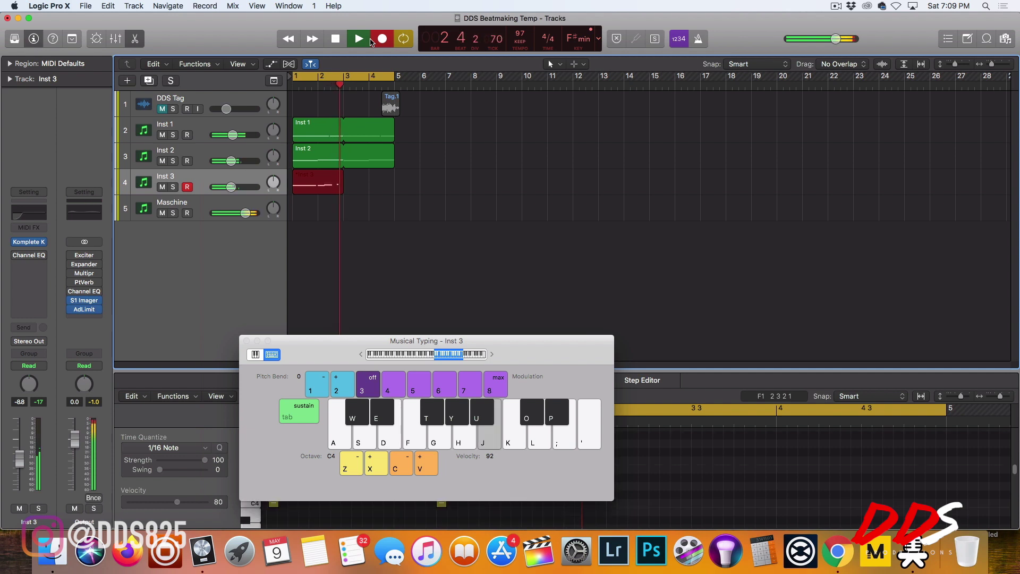
pyautogui.press('h')
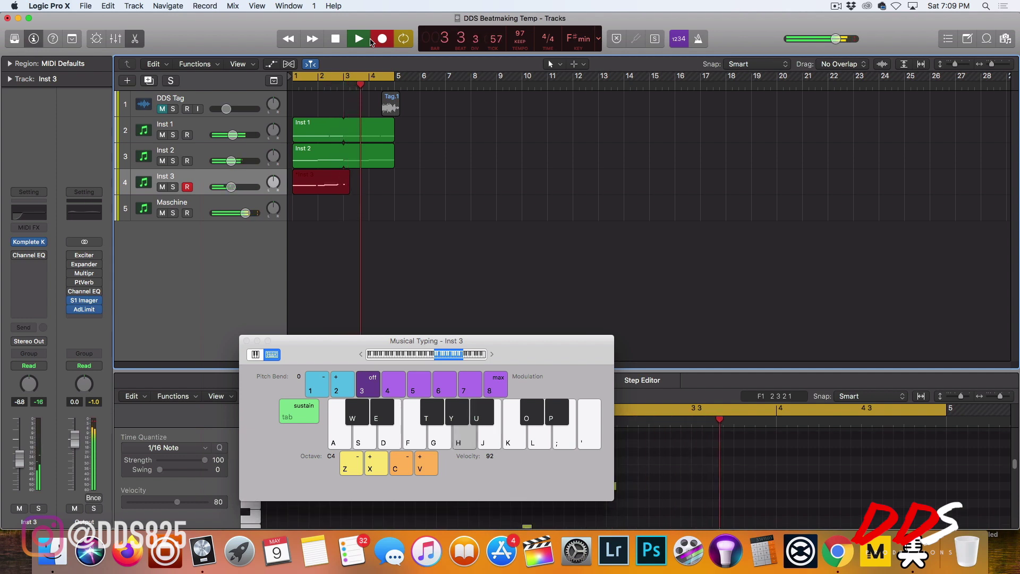
pyautogui.press('g')
pyautogui.press('f')
pyautogui.press('g')
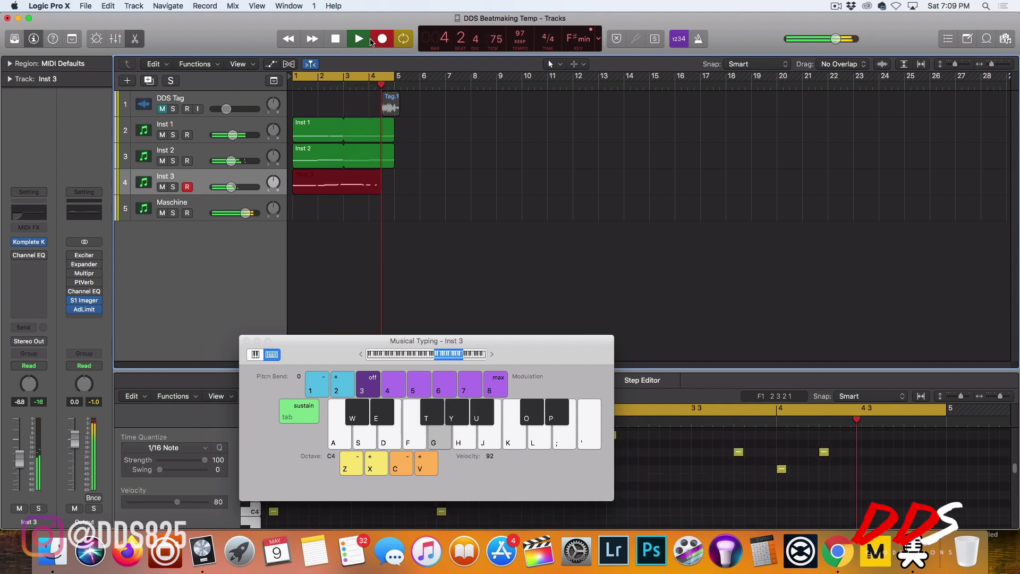
pyautogui.press('d')
pyautogui.press('f')
pyautogui.press('a')
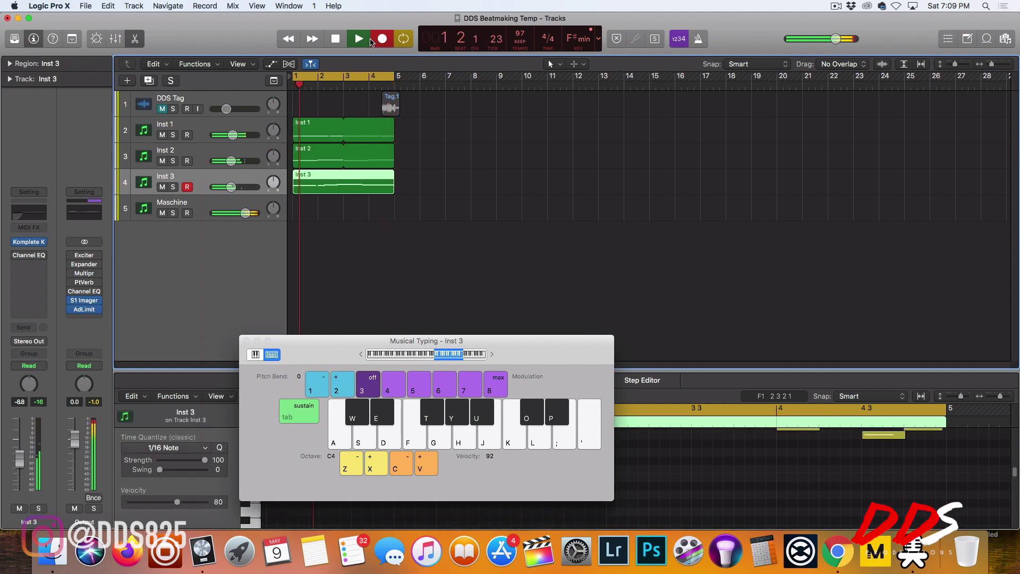
pyautogui.press('a')
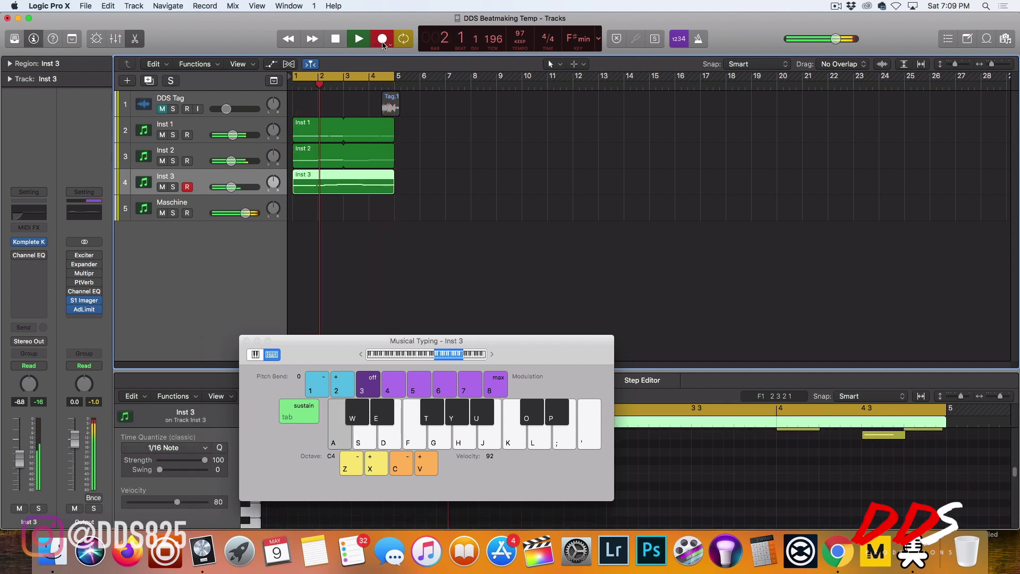
pyautogui.press('s')
pyautogui.click(382, 40)
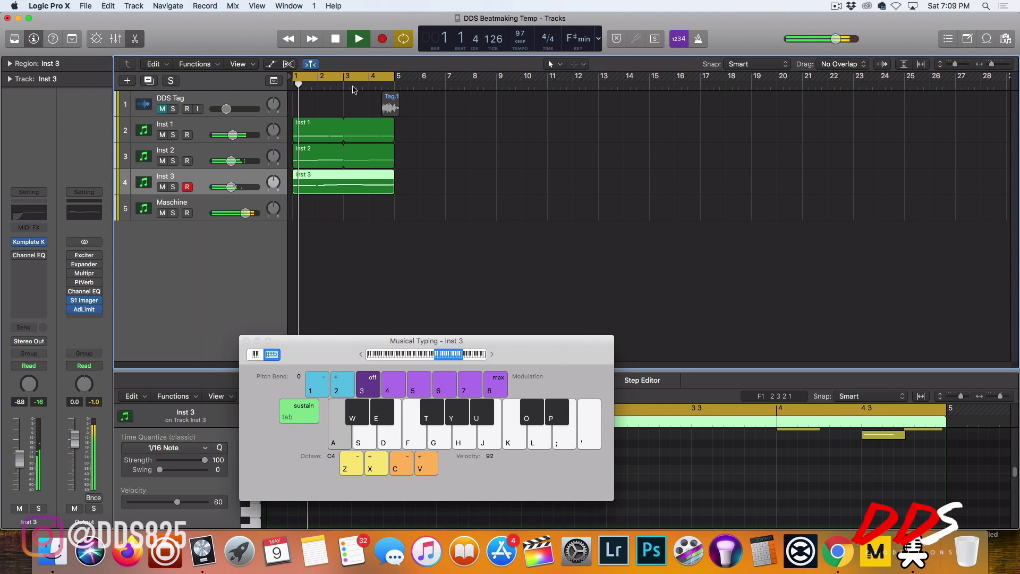
# Step: Switch the Musical Typing window between its keyboard views and close it
pyautogui.click(255, 354)
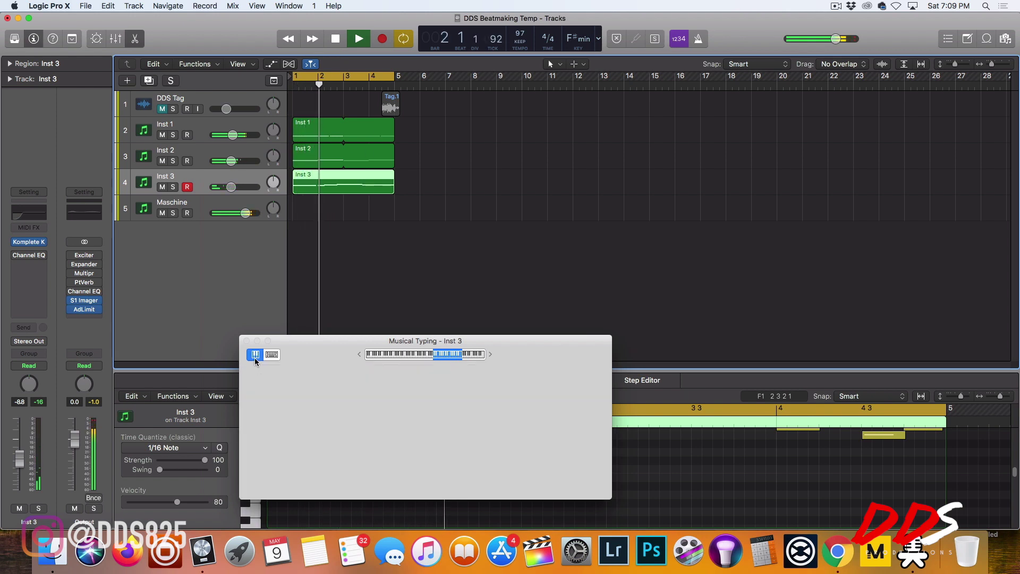
pyautogui.click(269, 356)
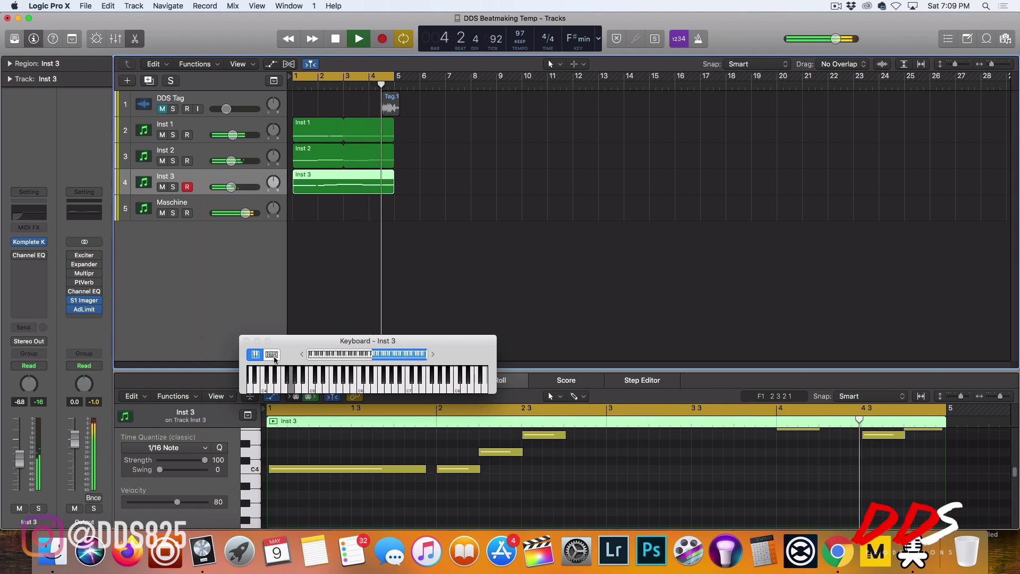
pyautogui.click(273, 355)
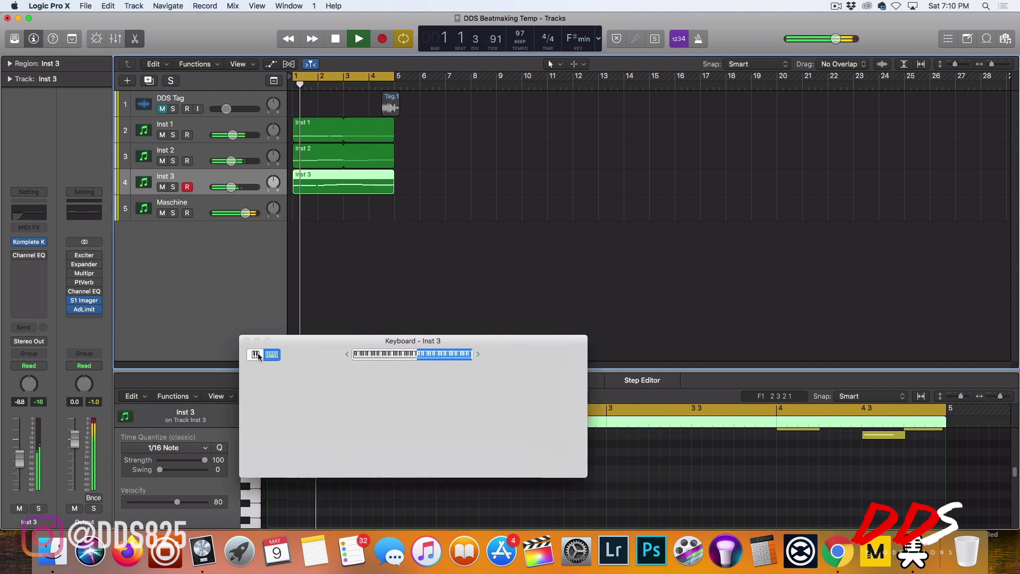
pyautogui.click(246, 341)
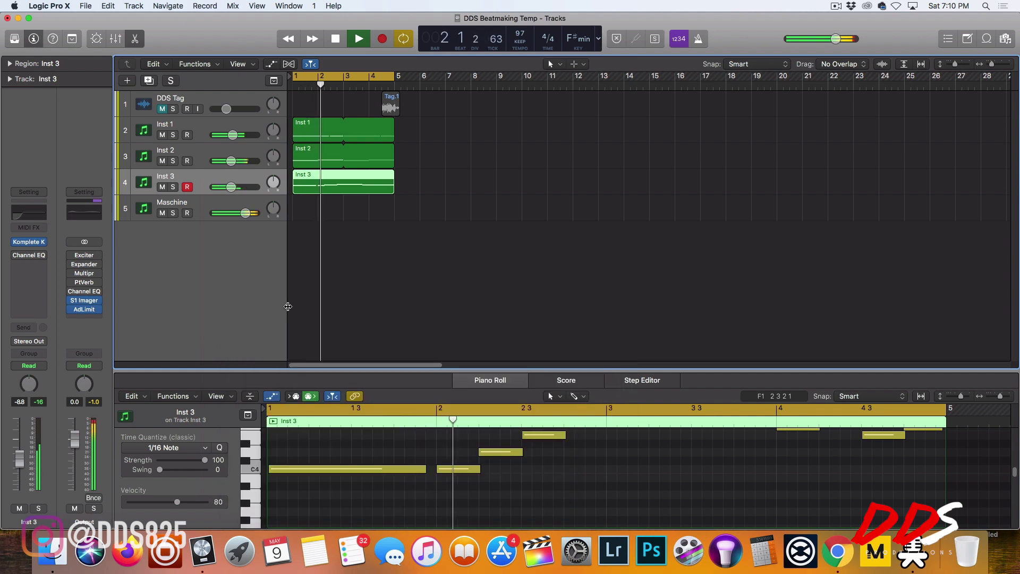
# Step: Randomise the velocity of all notes in the Inst 3 region between 95 and 72 with the Random Velocity MIDI transform
pyautogui.click(335, 455)
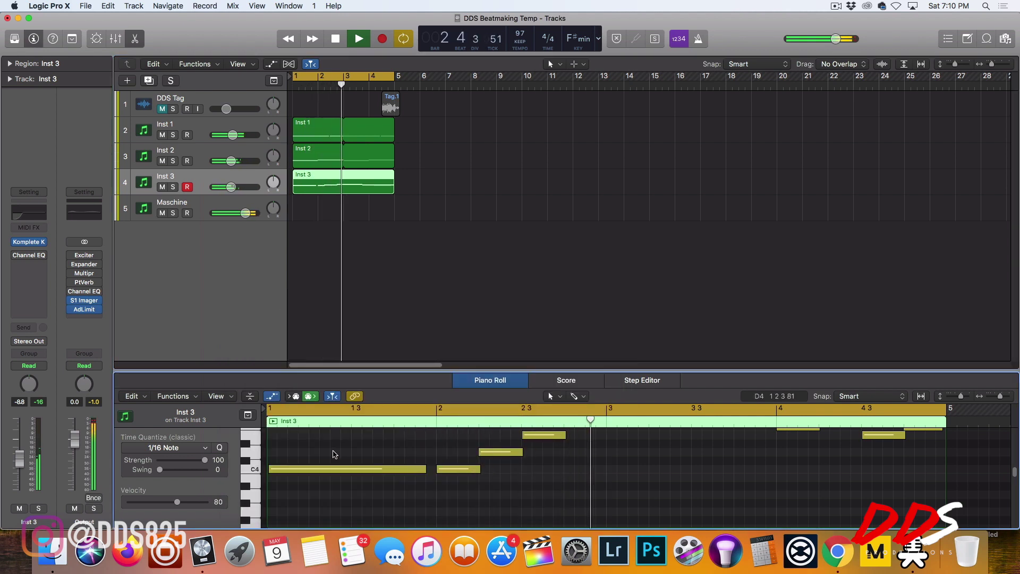
pyautogui.press('super+a')
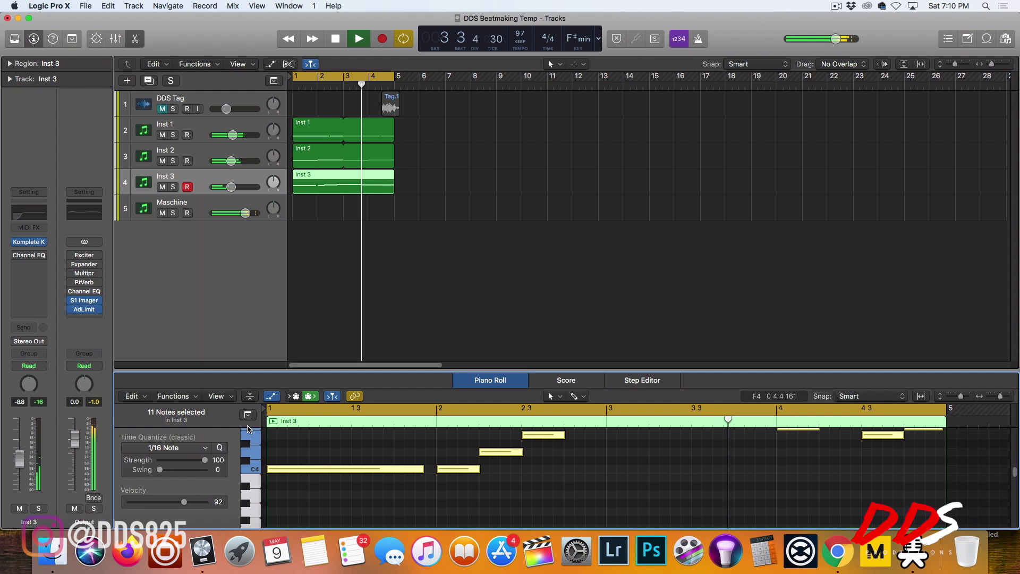
pyautogui.click(173, 396)
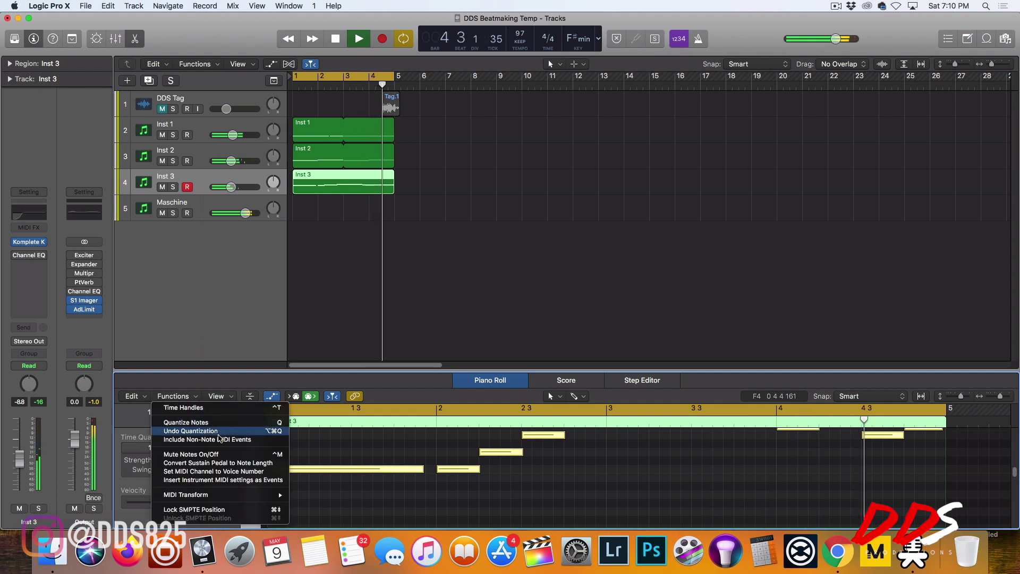
pyautogui.moveTo(223, 495)
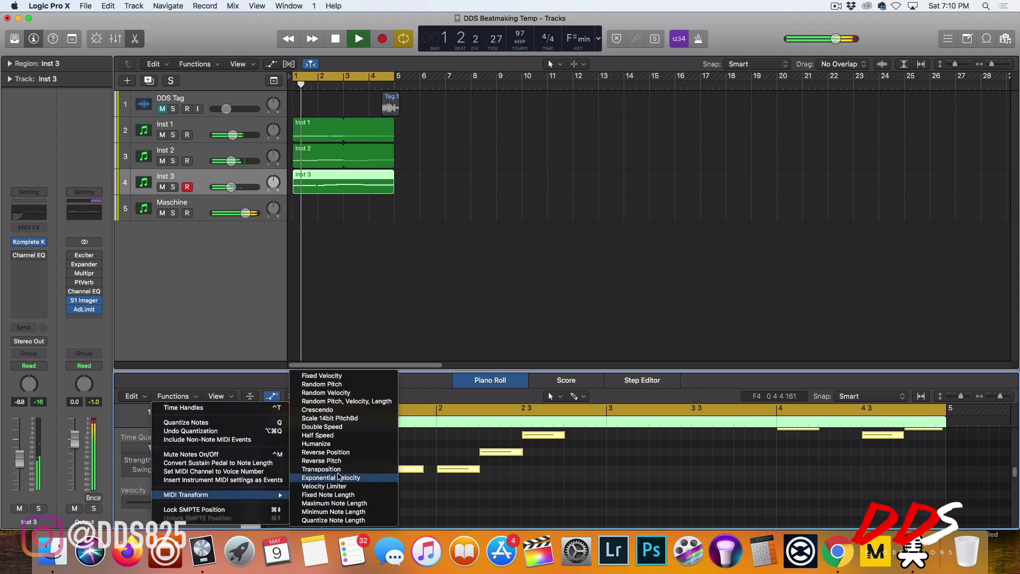
pyautogui.click(327, 393)
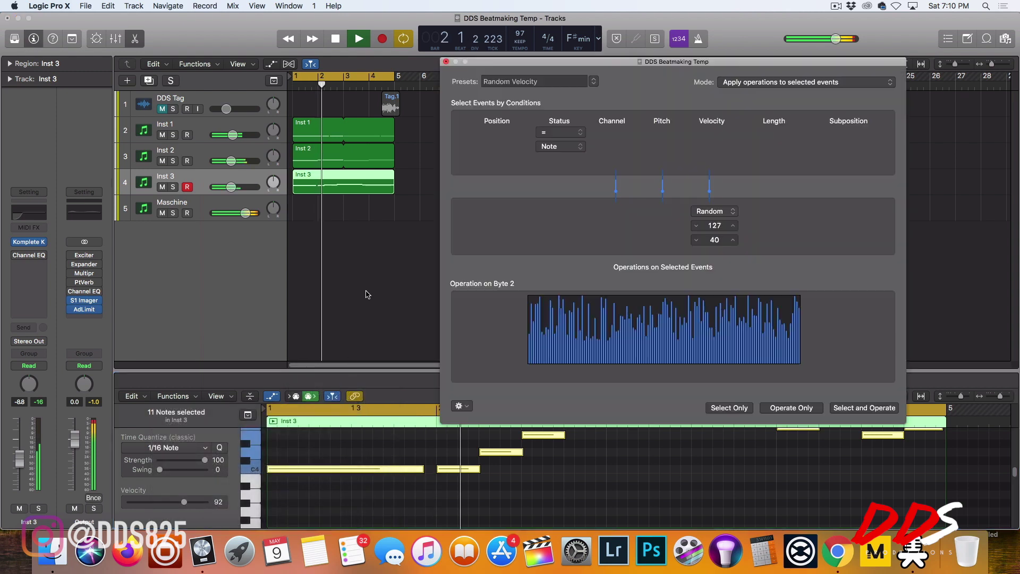
pyautogui.doubleClick(715, 226)
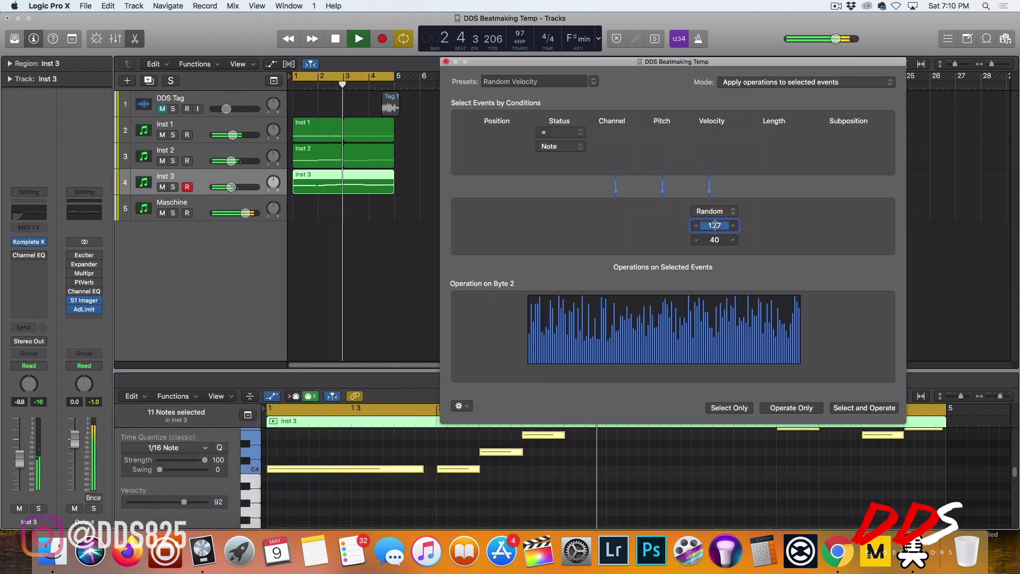
pyautogui.write('95')
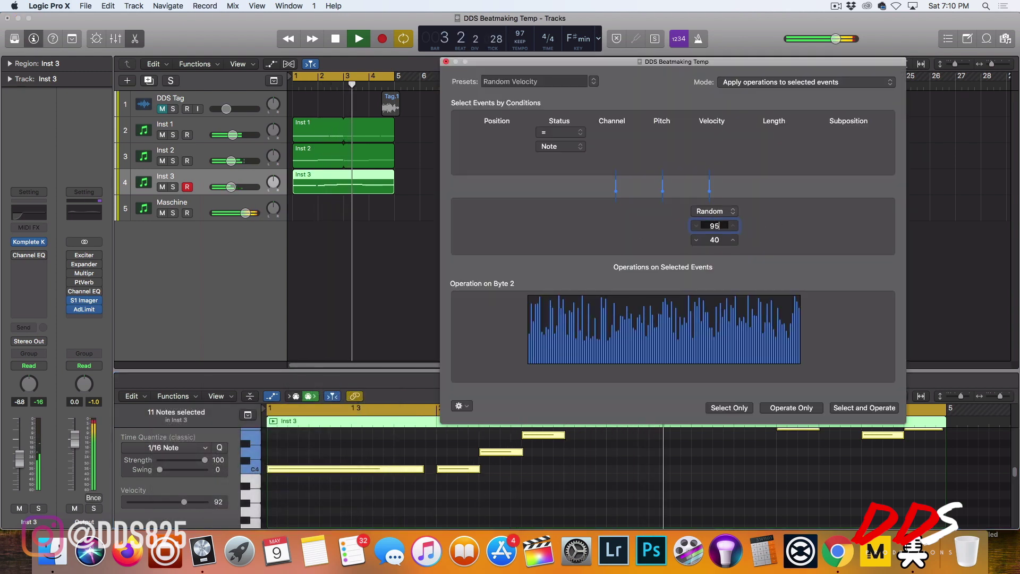
pyautogui.press('Return')
pyautogui.doubleClick(715, 240)
pyautogui.write('72')
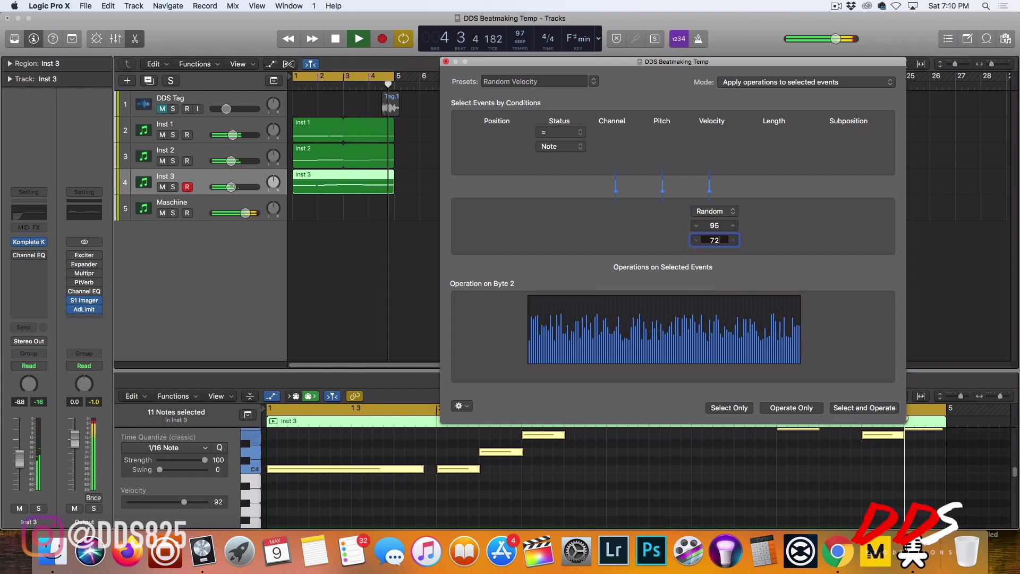
pyautogui.press('Return')
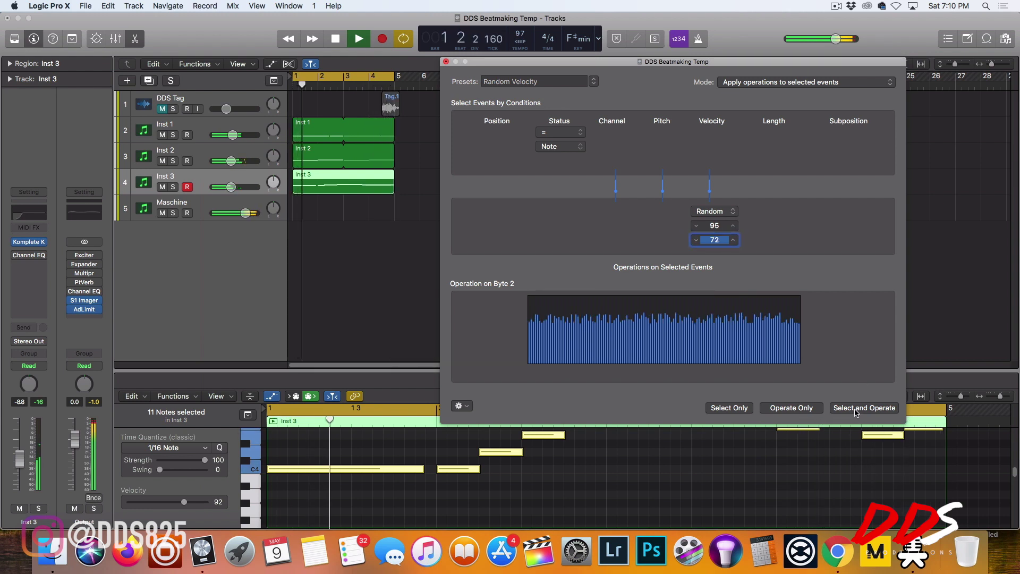
# Step: Insert a stereo HalfTime effect on Inst 3 and set its Mix to 41%
pyautogui.click(29, 264)
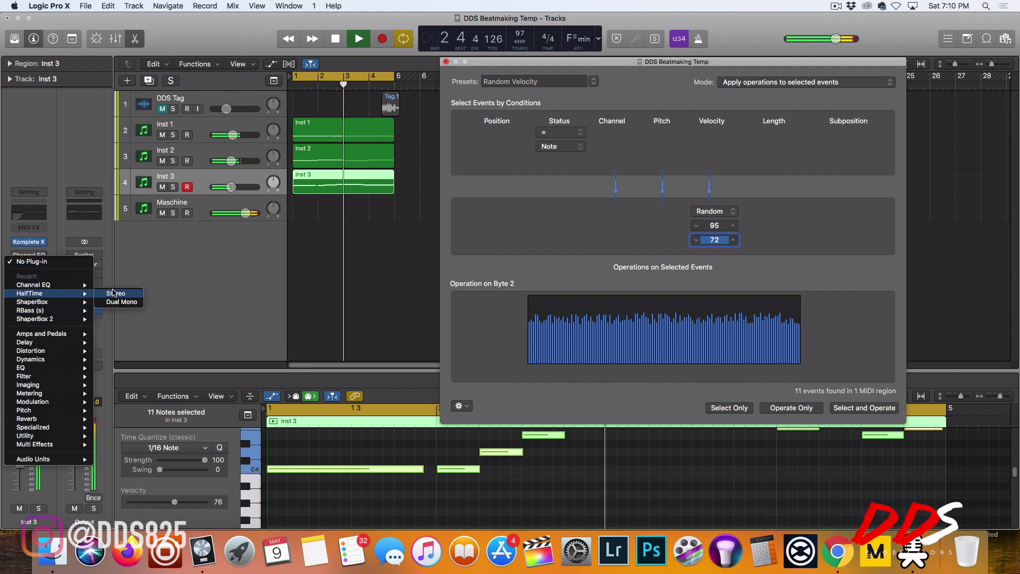
pyautogui.click(526, 116)
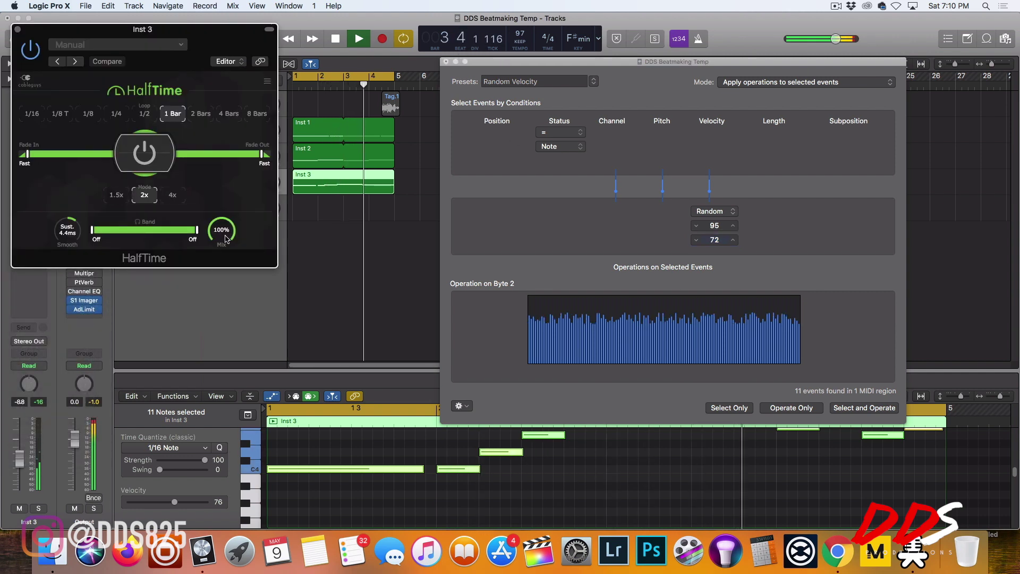
pyautogui.moveTo(221, 230); pyautogui.dragTo(221, 243)
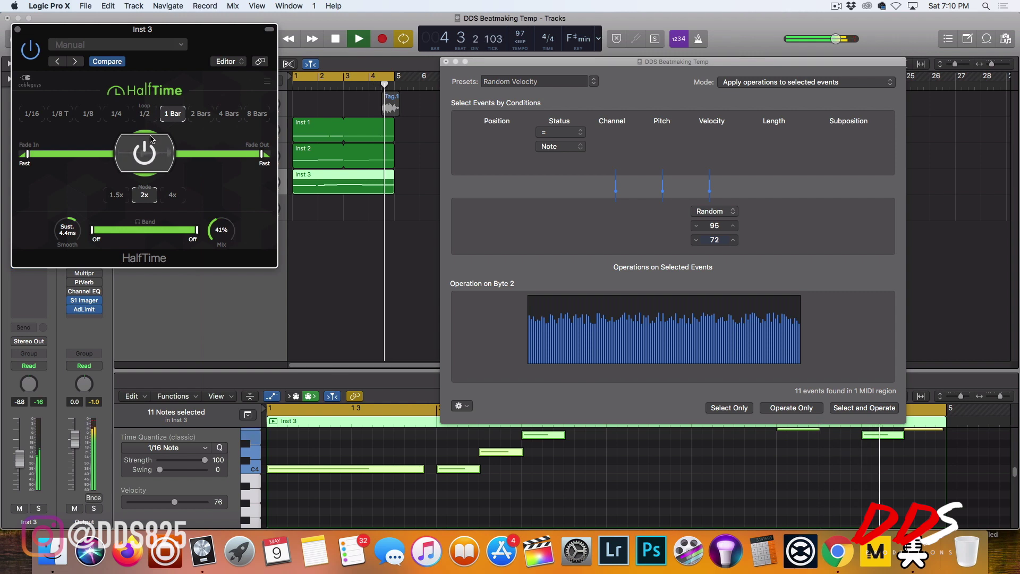
# Step: Set the Inst 3 HalfTime loop length to 1/2 and its Mix to 26%, and close the MIDI transform and HalfTime windows
pyautogui.click(145, 114)
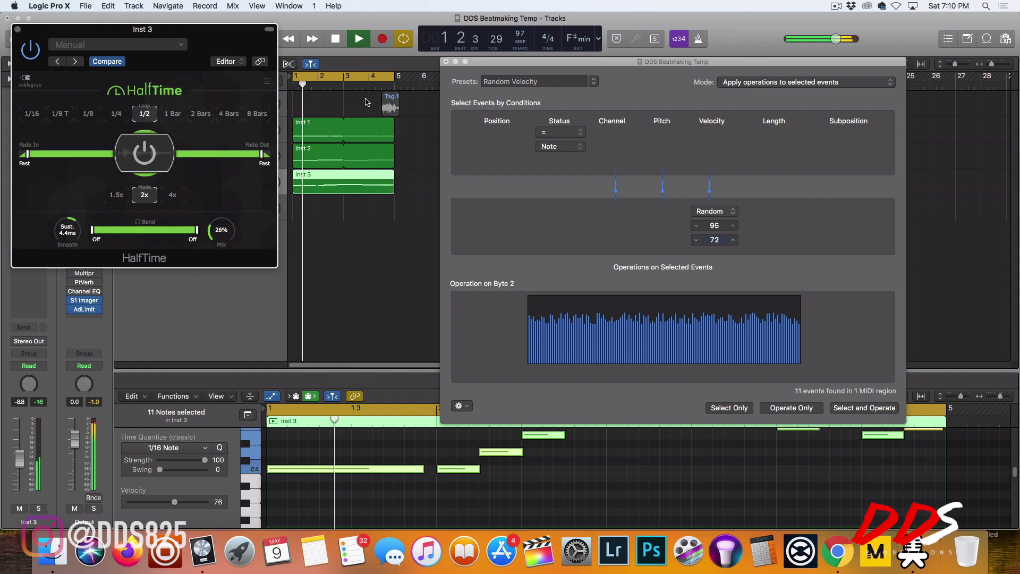
pyautogui.click(446, 62)
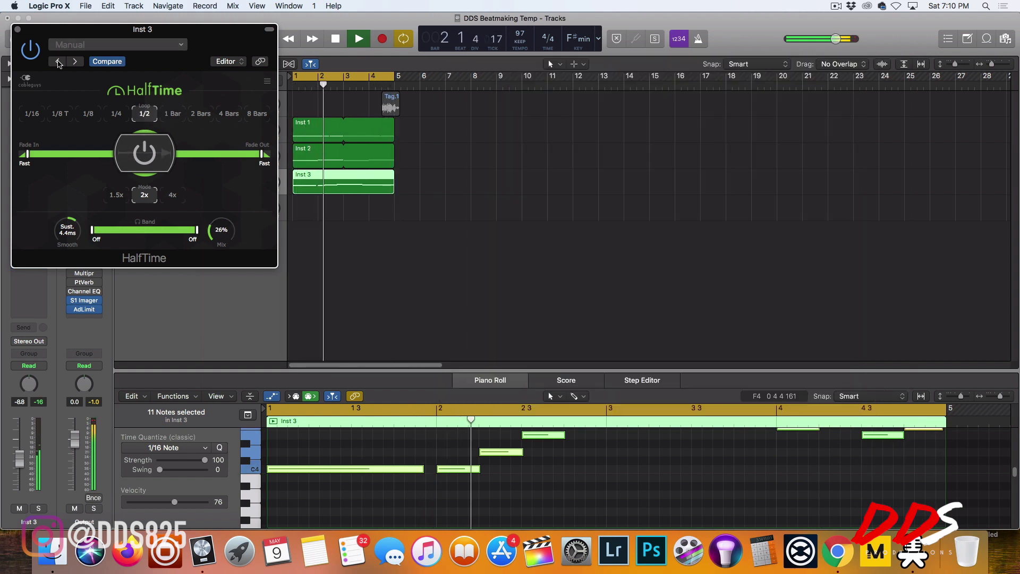
pyautogui.click(17, 29)
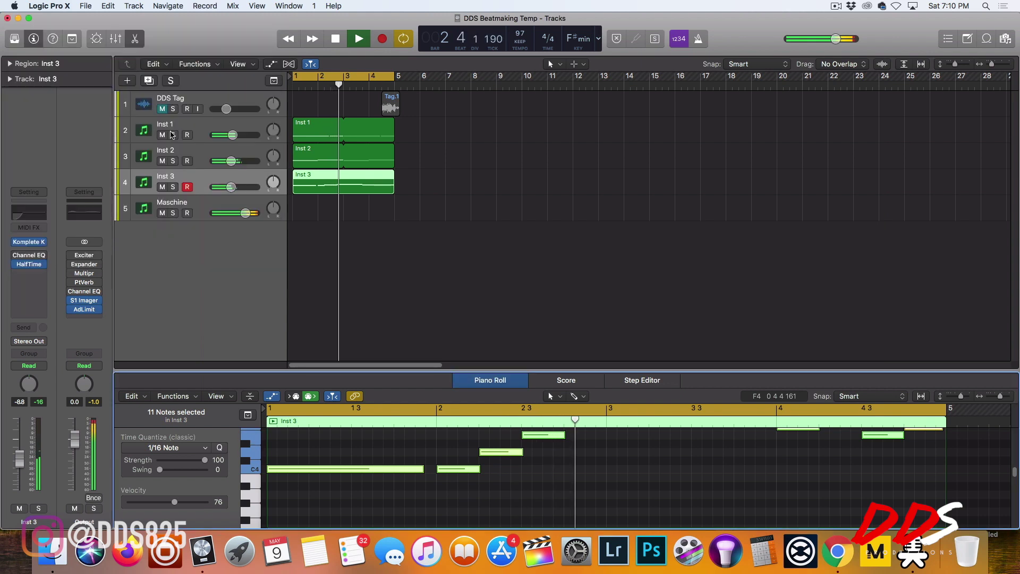
# Step: Lower the Inst 2 track volume to about -14.8 dB and select the Inst 2 region
pyautogui.click(226, 133)
pyautogui.moveTo(225, 137); pyautogui.dragTo(226, 161)
pyautogui.click(304, 159)
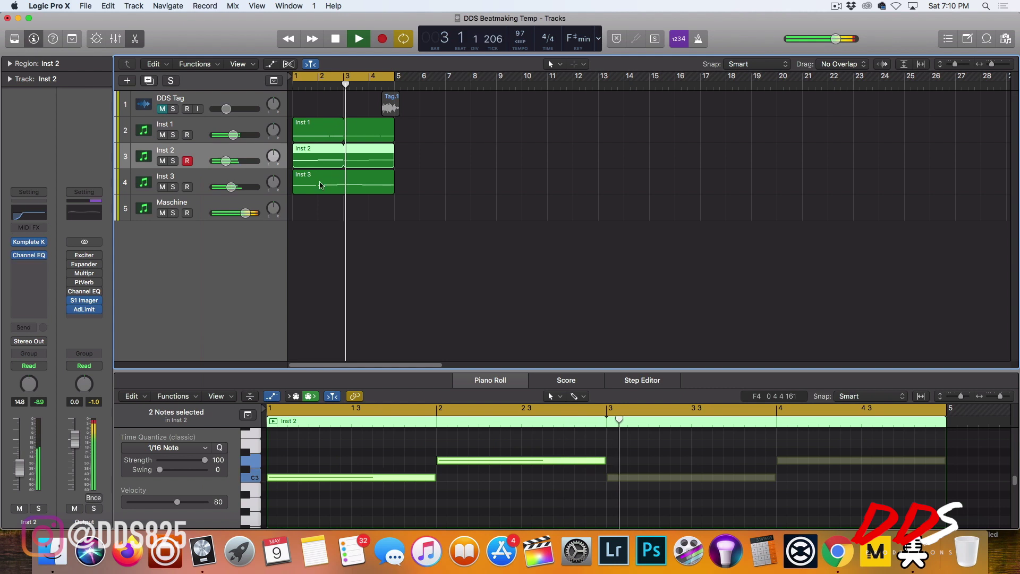
# Step: Insert a ShaperBox 2 effect below the Channel EQ on the Inst 2 channel strip
pyautogui.click(32, 273)
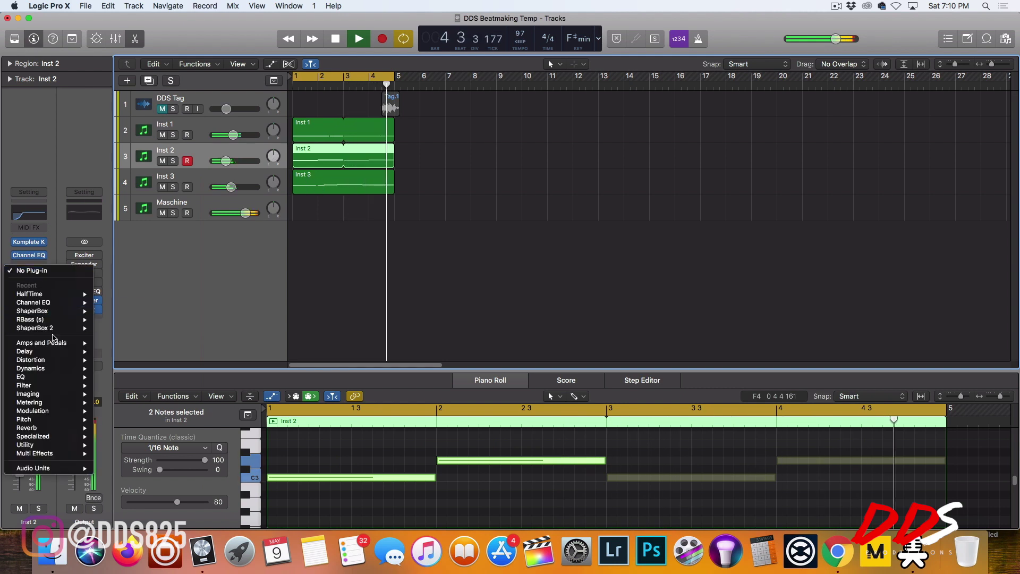
pyautogui.moveTo(83, 329)
pyautogui.click(116, 328)
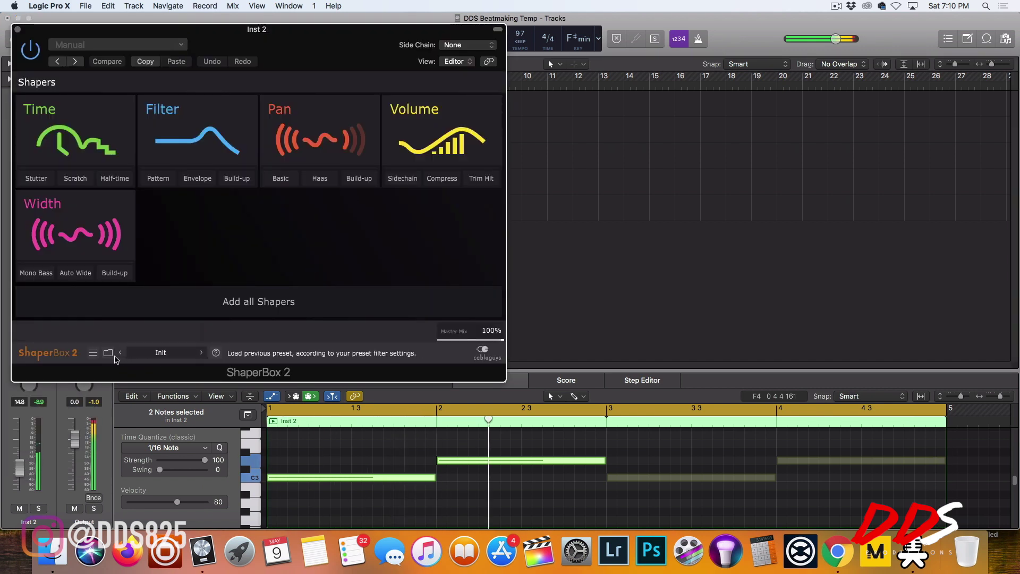
# Step: Load the Break it down preset from ShaperBox 2's Instant Remix pack and set its Master Mix to 24%
pyautogui.click(108, 353)
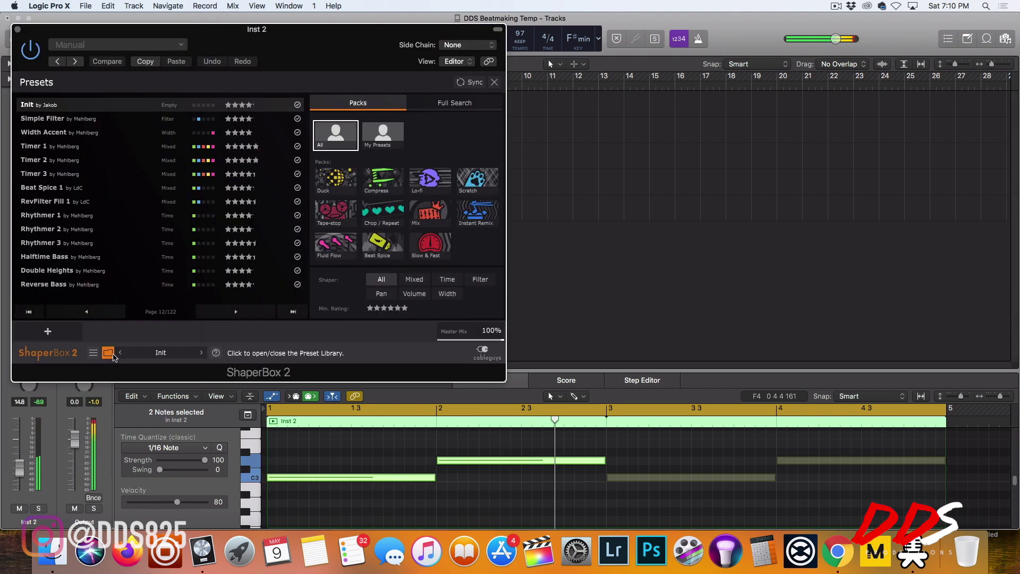
pyautogui.click(478, 213)
pyautogui.click(164, 133)
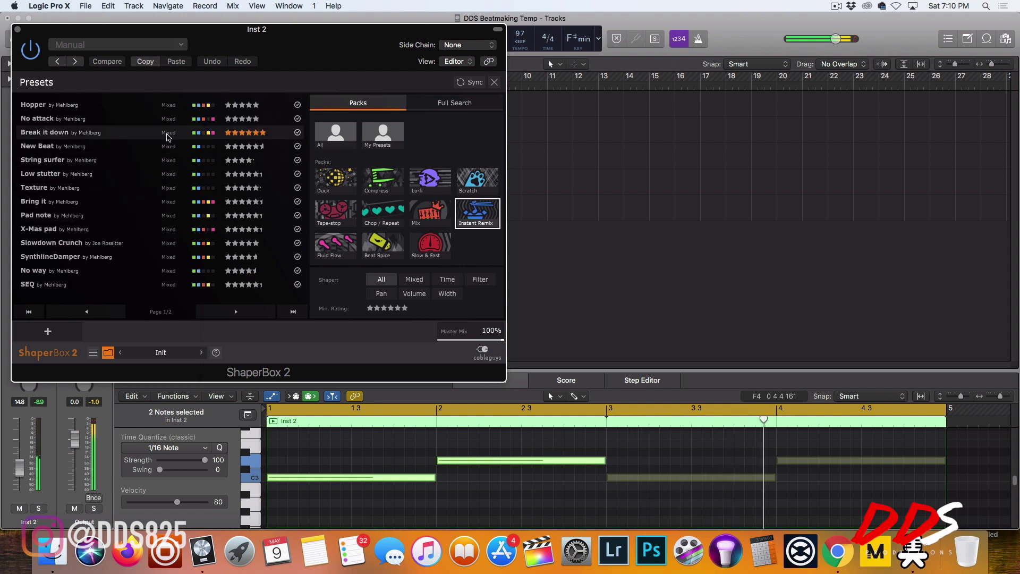
pyautogui.moveTo(485, 340); pyautogui.dragTo(458, 339)
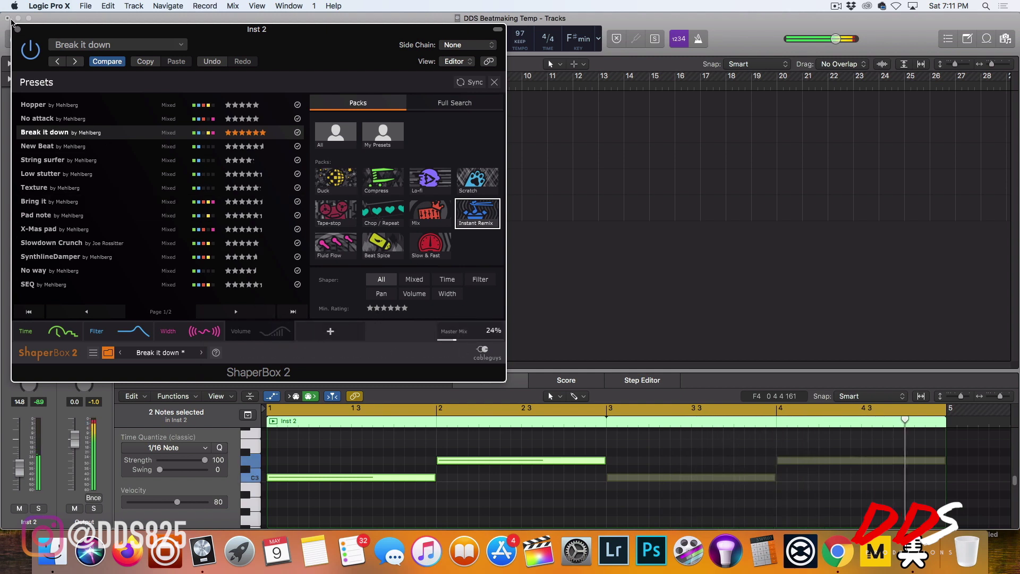
pyautogui.click(17, 30)
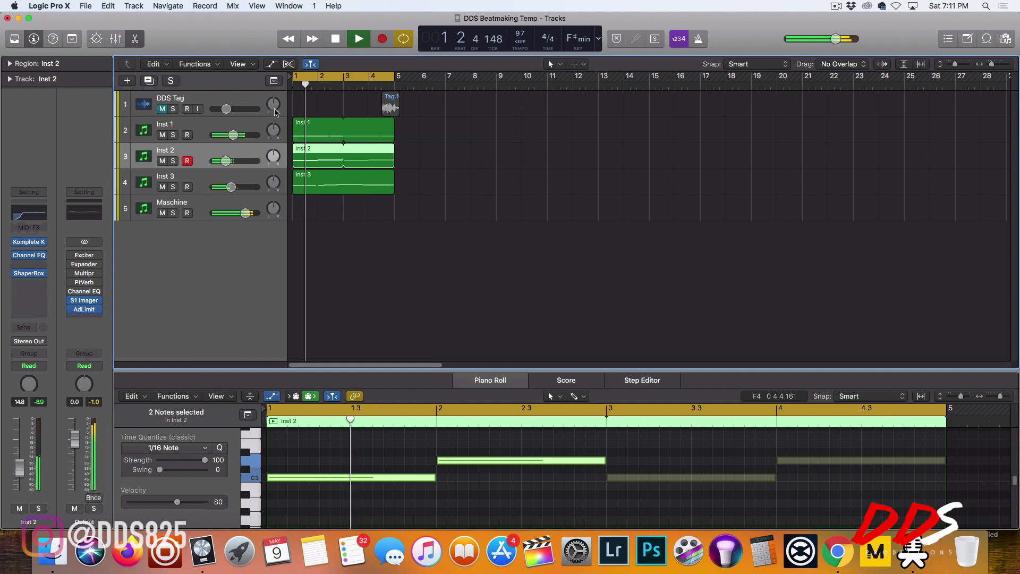
# Step: Select the Inst 3 track and mute it
pyautogui.click(245, 201)
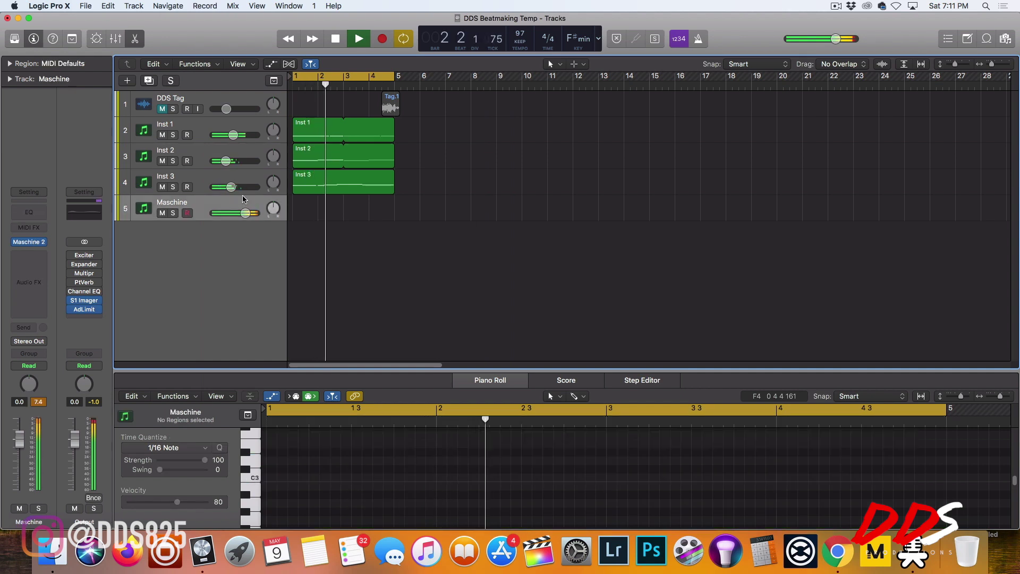
pyautogui.click(248, 180)
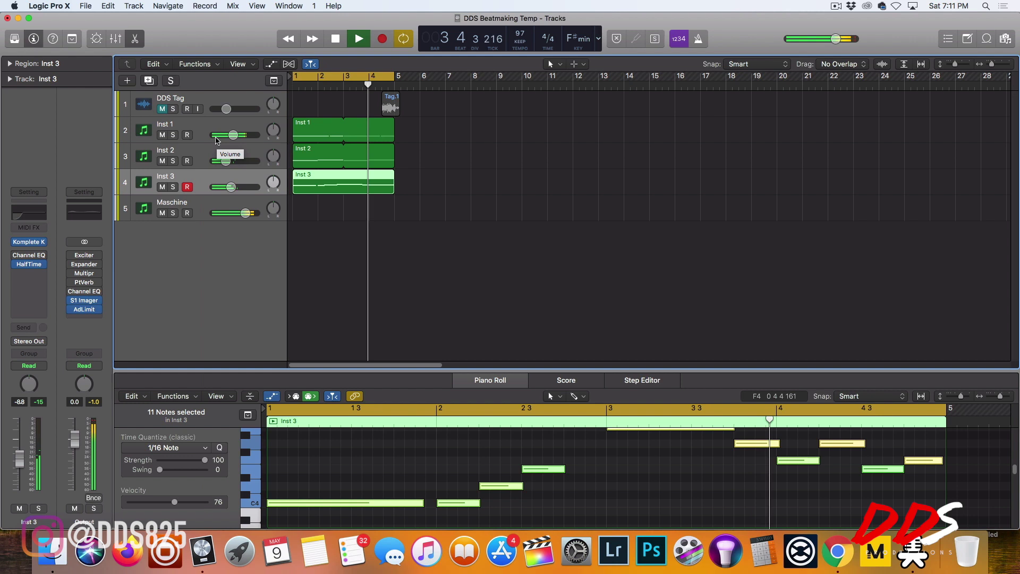
pyautogui.click(162, 187)
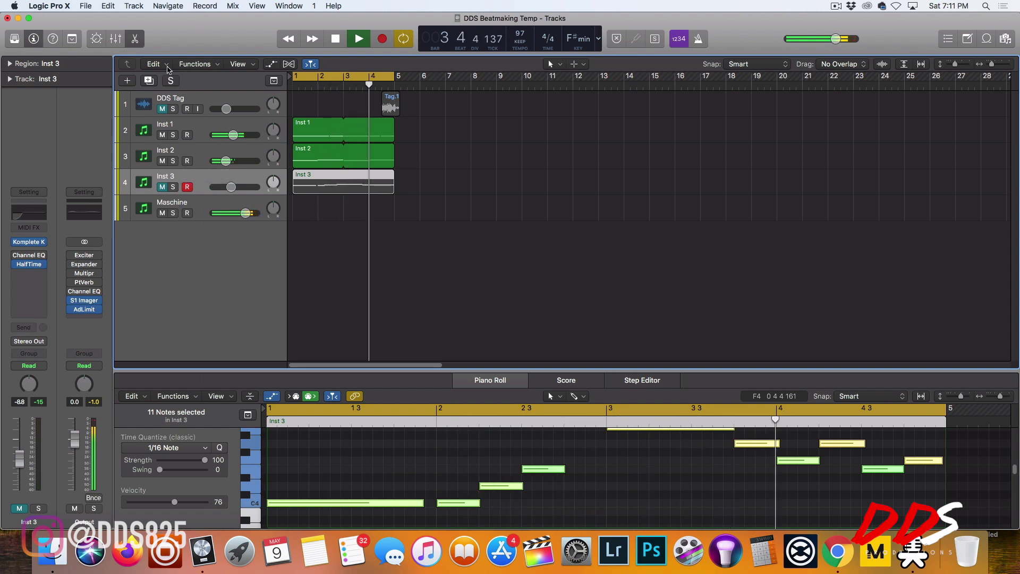
# Step: Create one software instrument track with Arcade on Output 1 + 2 and open the Arcade instrument
pyautogui.click(134, 80)
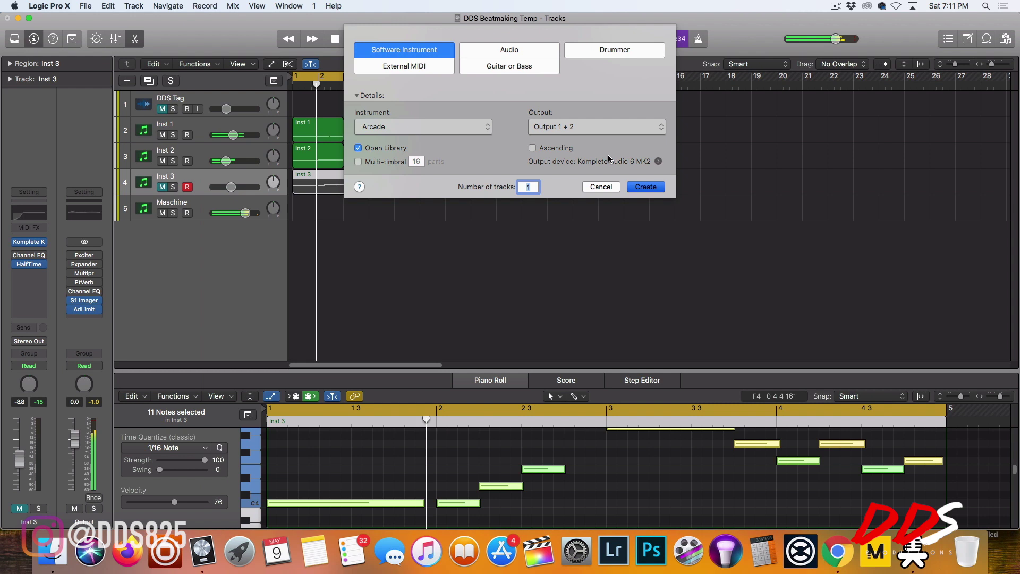
pyautogui.press('Return')
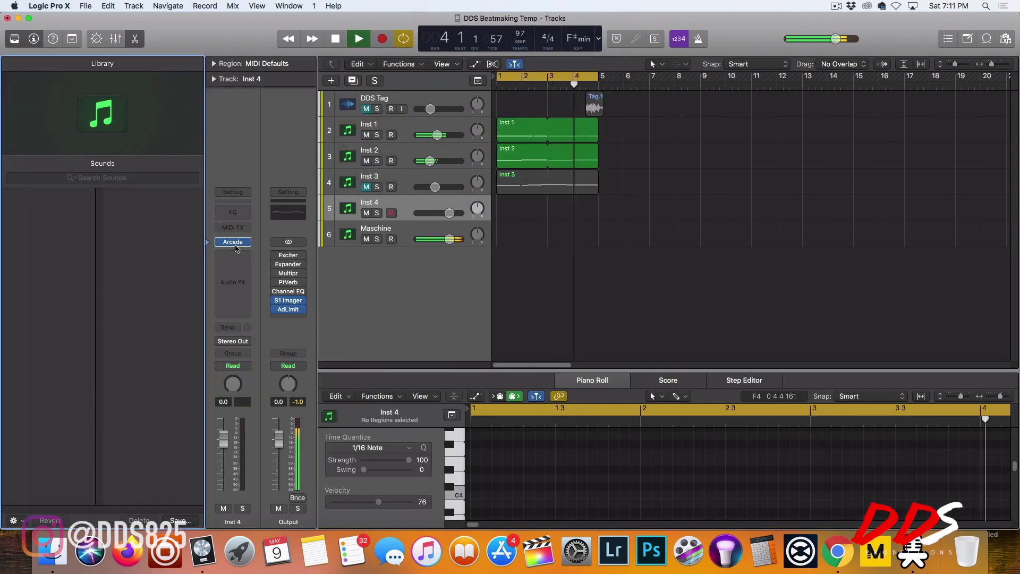
pyautogui.moveTo(234, 244)
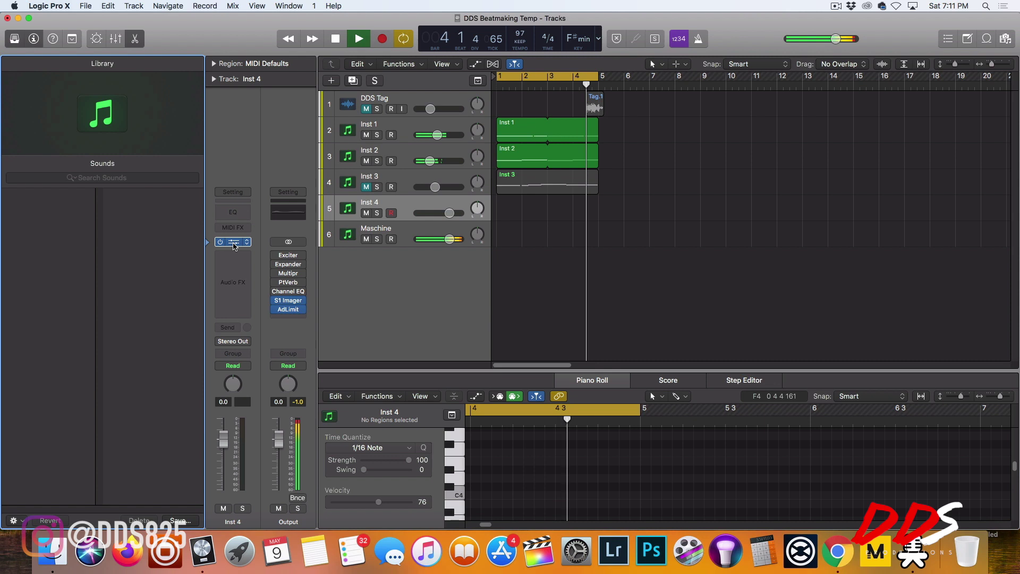
pyautogui.click(235, 244)
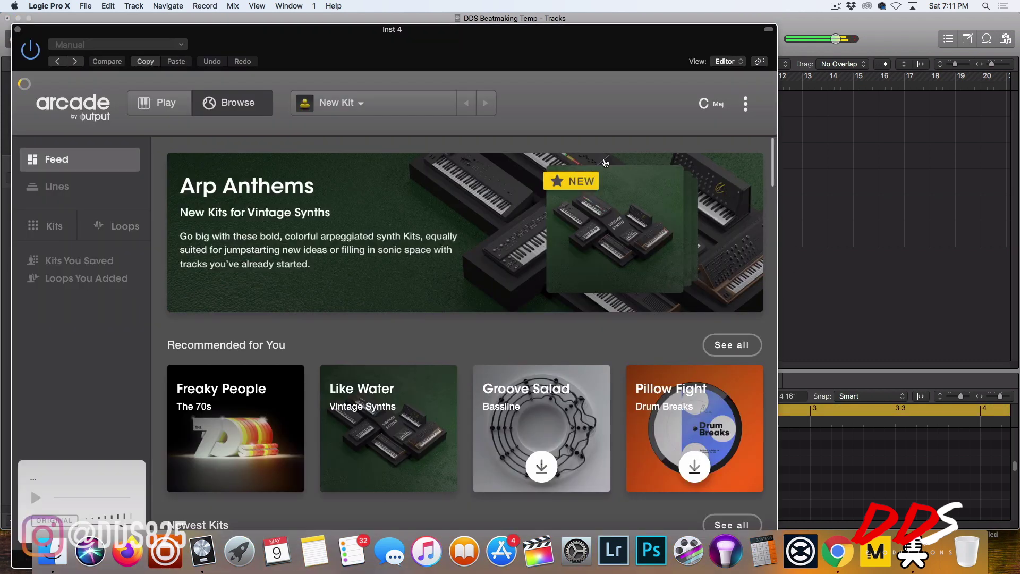
# Step: Set Arcade's session key to C# minor
pyautogui.click(708, 107)
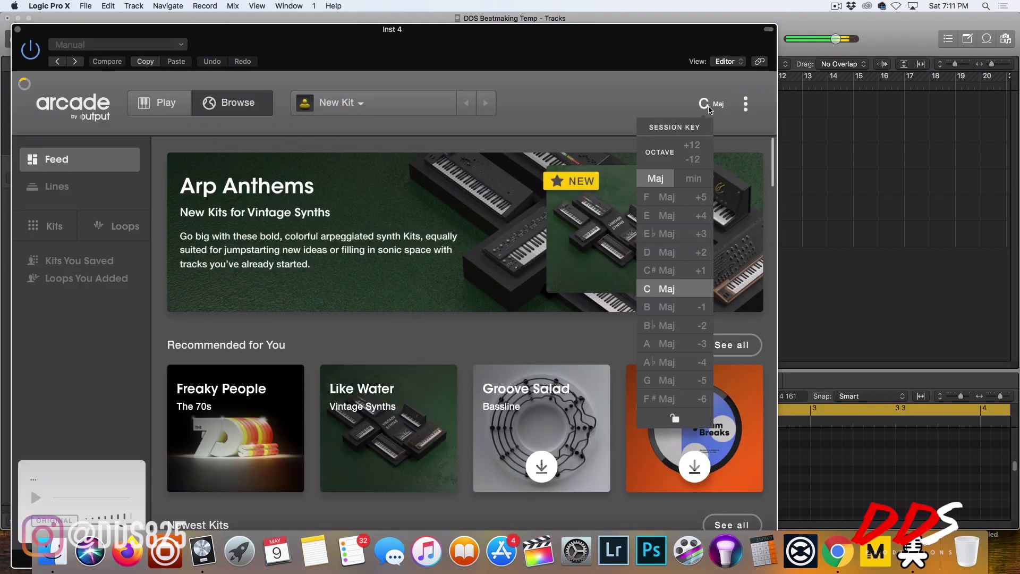
pyautogui.click(693, 181)
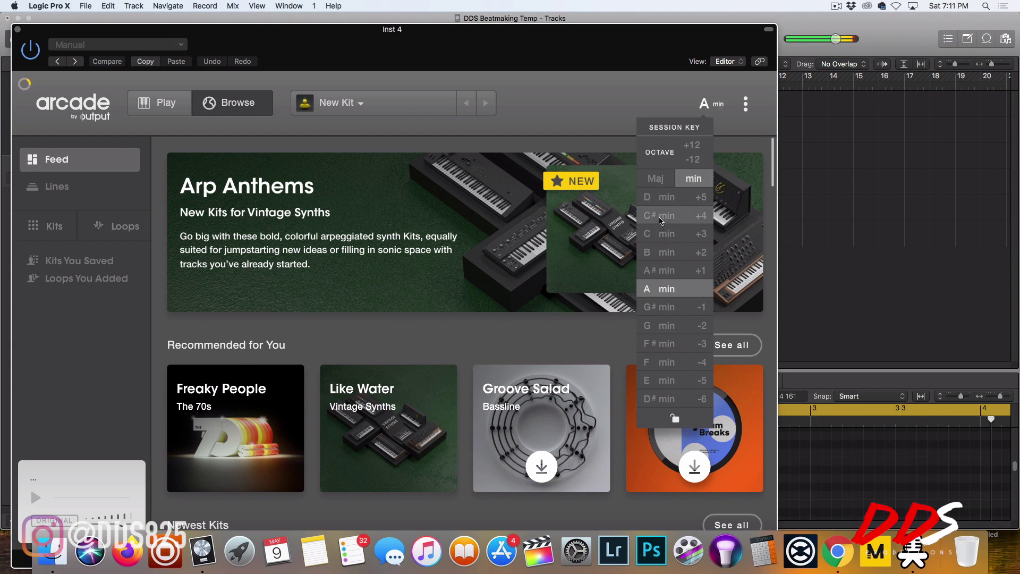
pyautogui.click(662, 215)
pyautogui.click(530, 334)
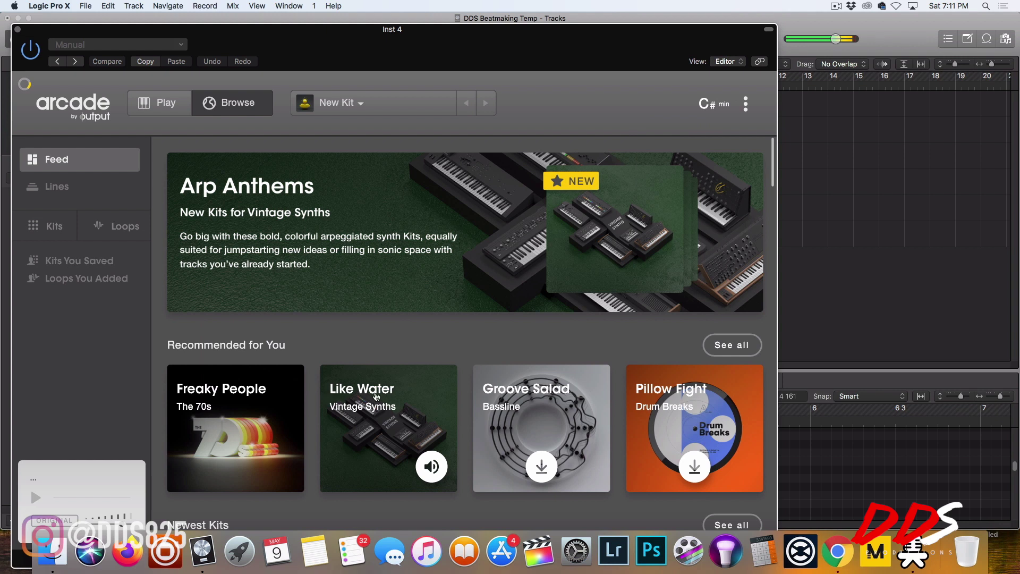
# Step: Load the Heavenly kit from the Distant Voices line in Arcade
pyautogui.click(111, 197)
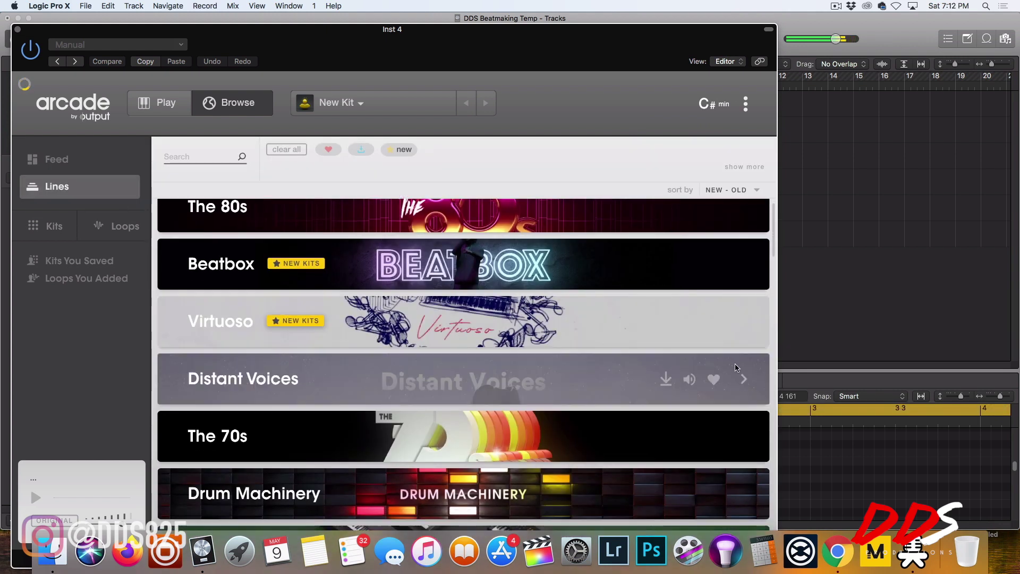
pyautogui.click(614, 381)
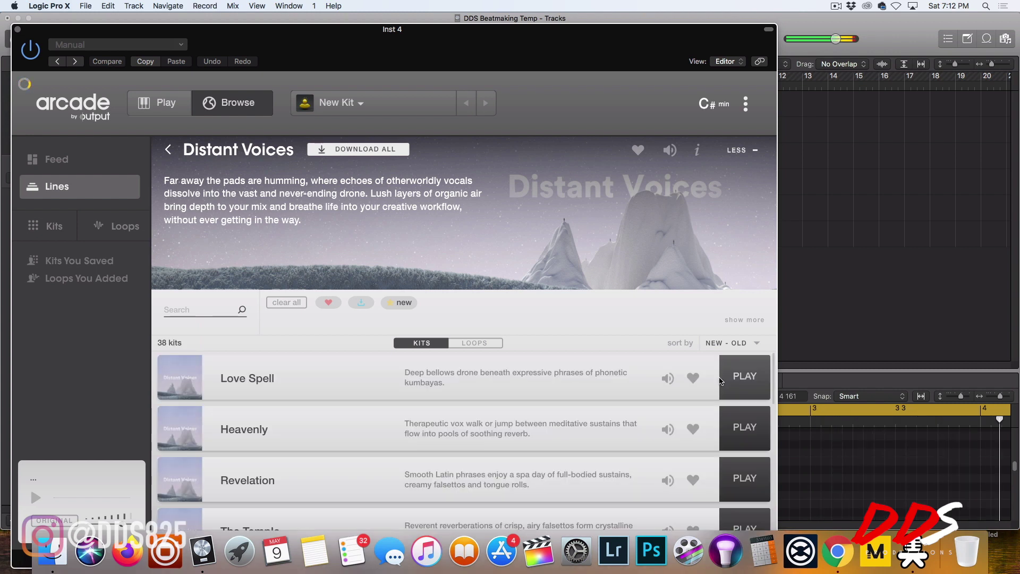
pyautogui.scroll(-3, 731, 372)
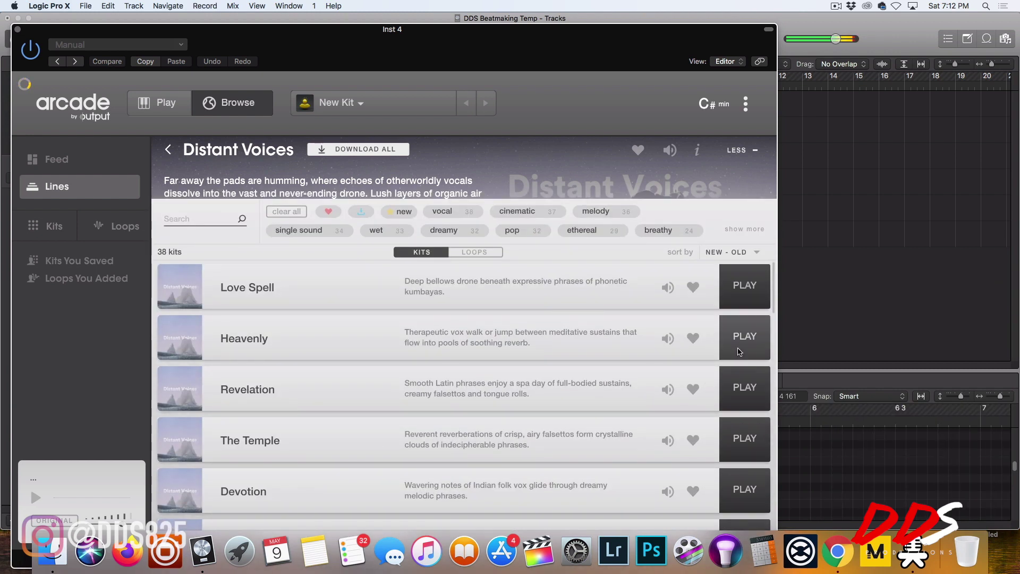
pyautogui.click(721, 341)
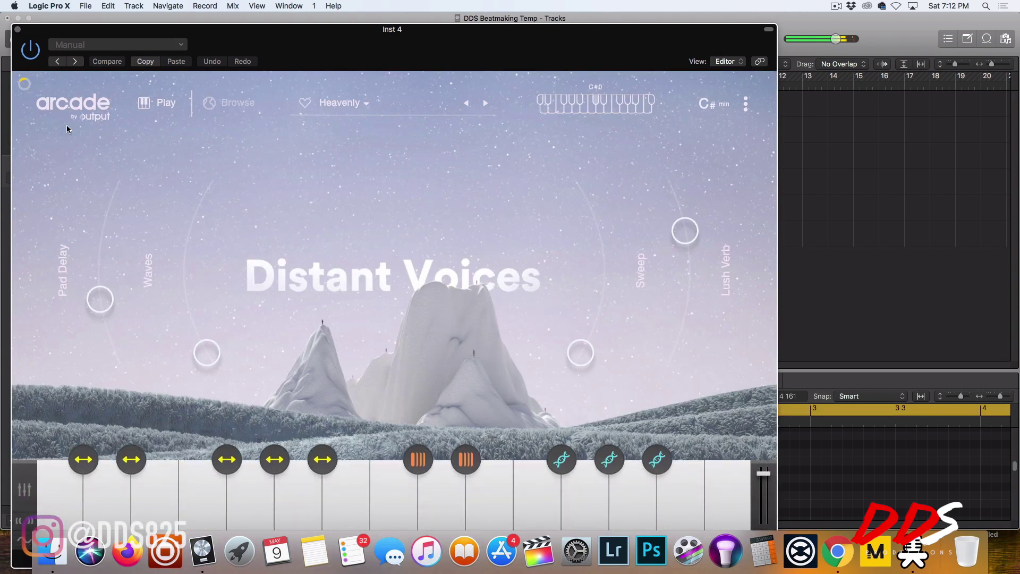
# Step: Audition the Heavenly kit with Musical Typing at octave C3, playing C, D, E, F, G, A and B in turn
pyautogui.hotkey('ctrl', 'k')
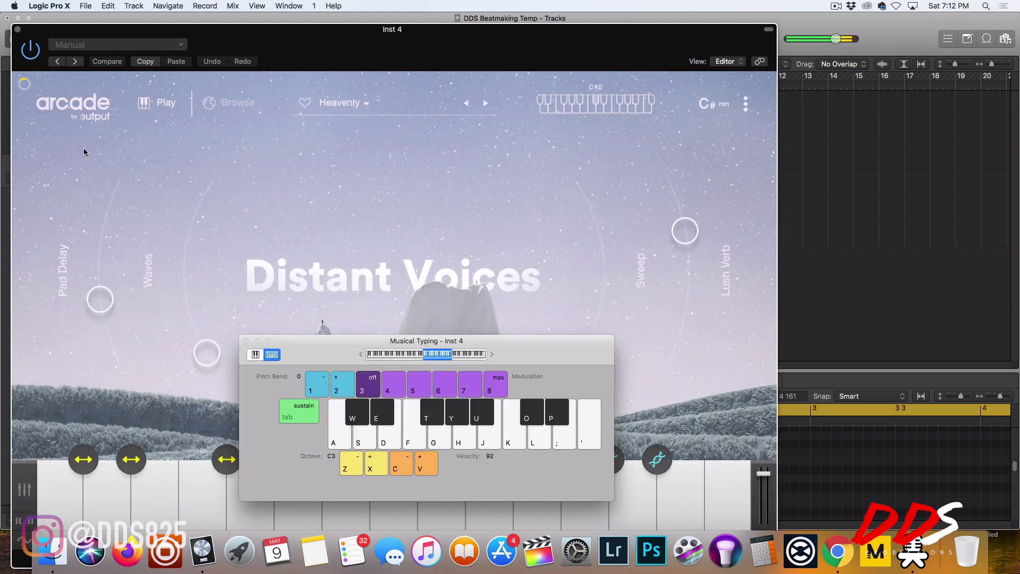
pyautogui.press('a')
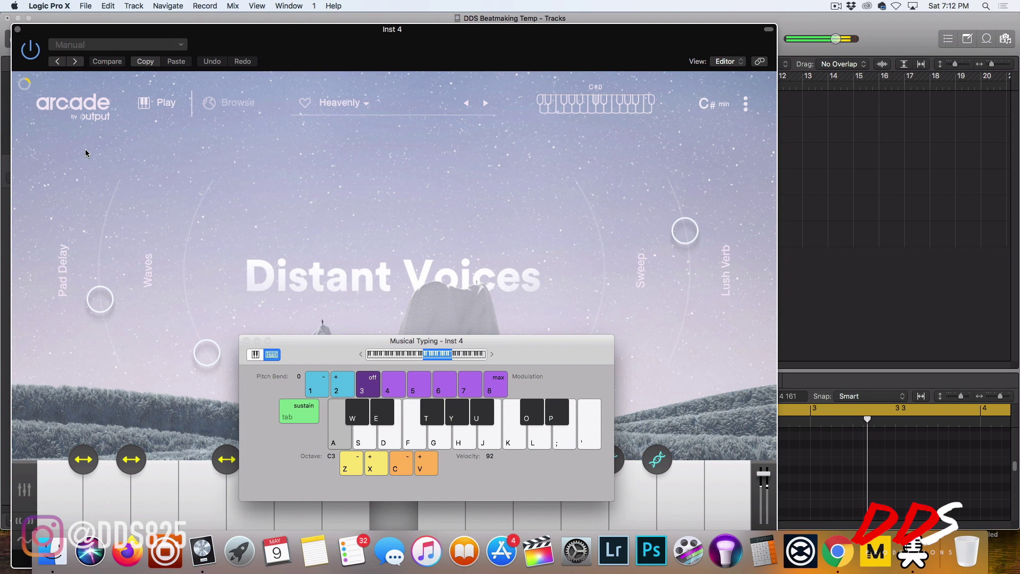
pyautogui.press('s')
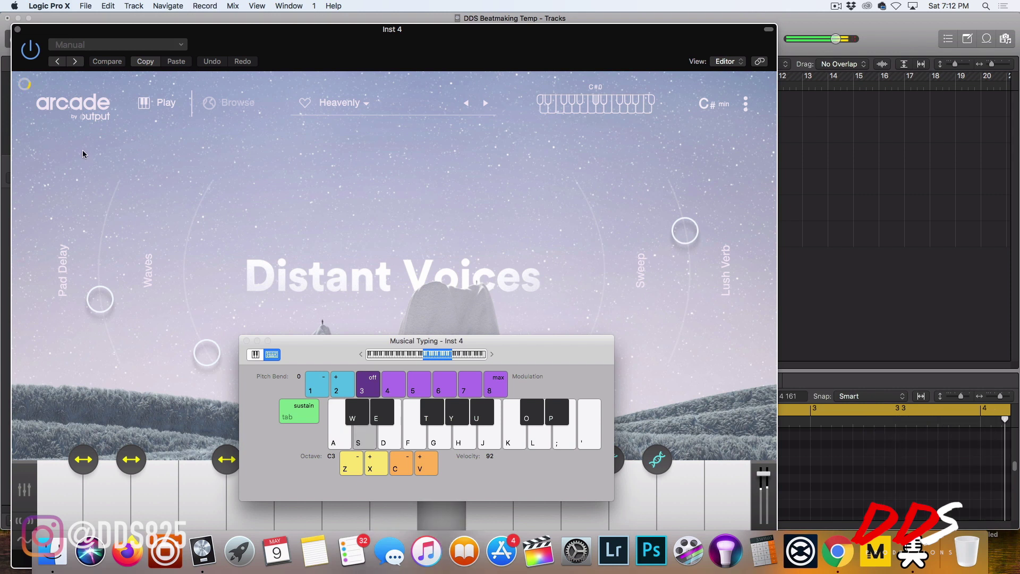
pyautogui.press('d')
pyautogui.press('f')
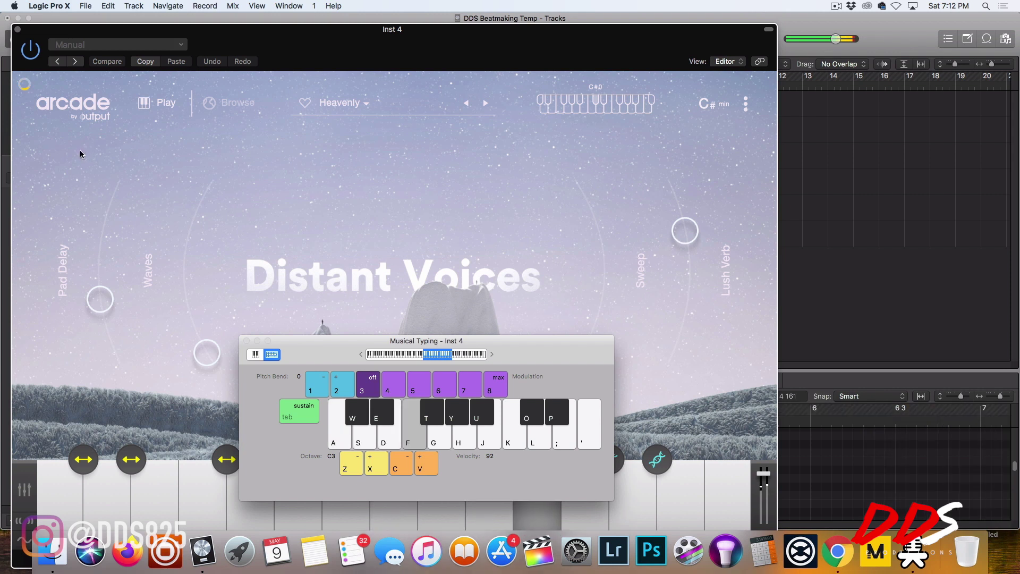
pyautogui.press('g')
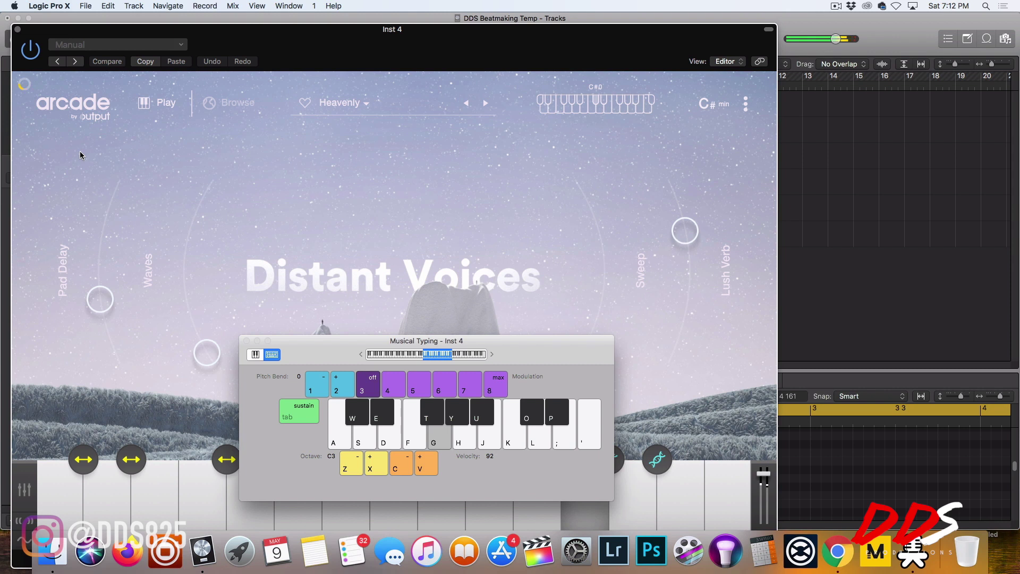
pyautogui.press('h')
pyautogui.press('j')
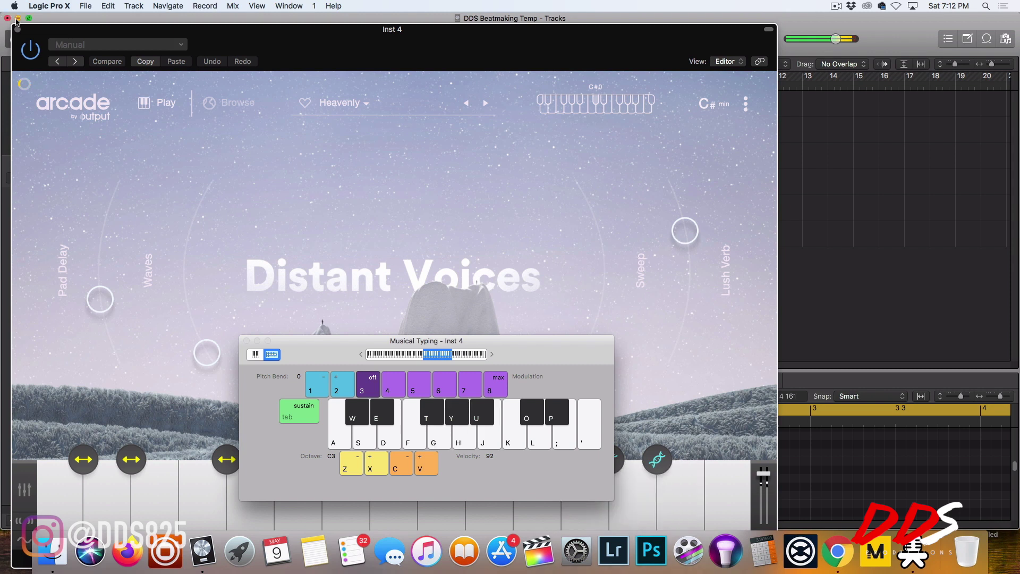
# Step: Move the Arcade window aside, lower the Inst 4 track volume to -6.8 dB and bring the Arcade window back into view
pyautogui.moveTo(40, 30); pyautogui.dragTo(575, 12)
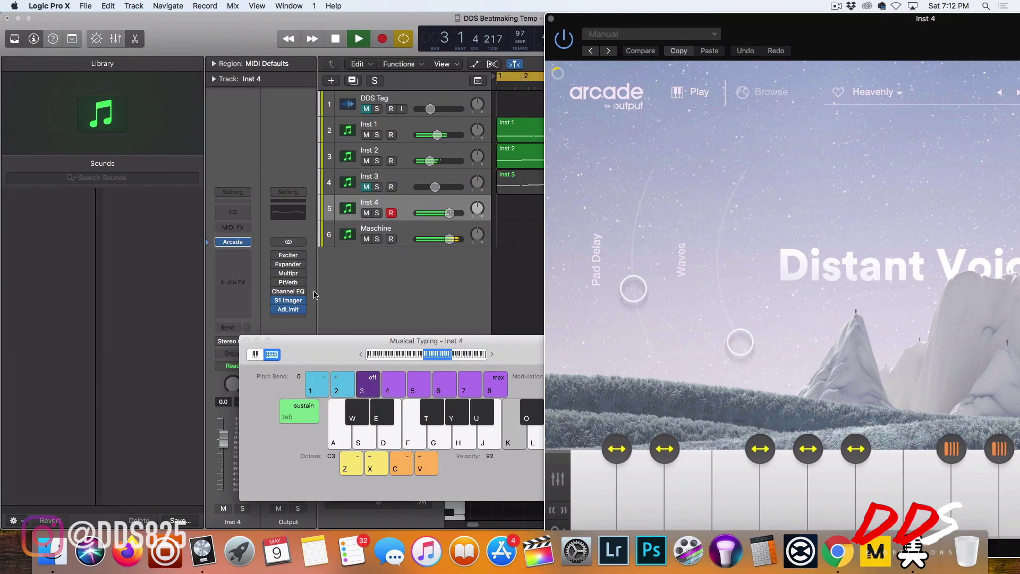
pyautogui.click(452, 214)
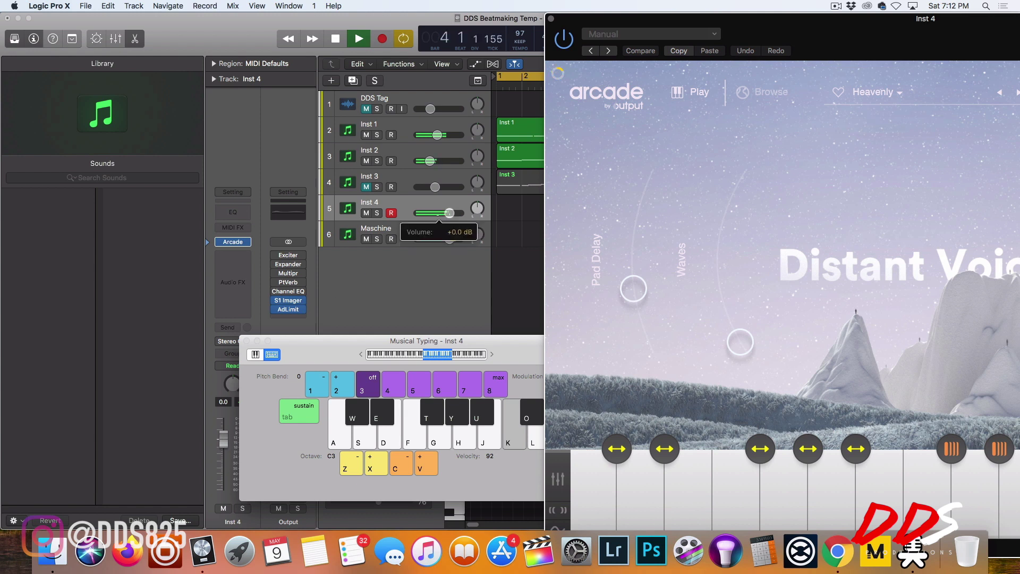
pyautogui.moveTo(430, 217); pyautogui.dragTo(453, 217)
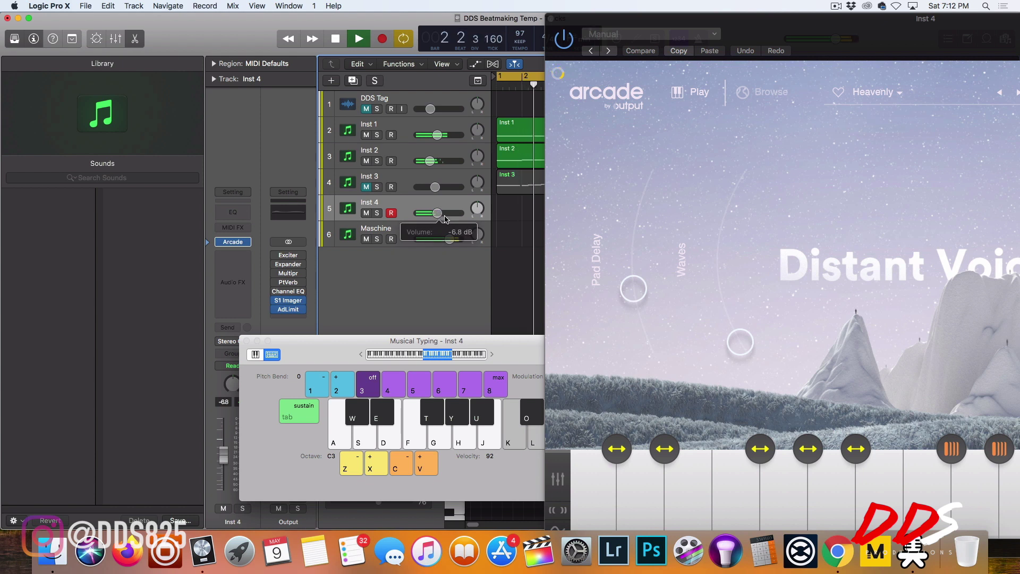
pyautogui.moveTo(764, 25); pyautogui.dragTo(368, 35)
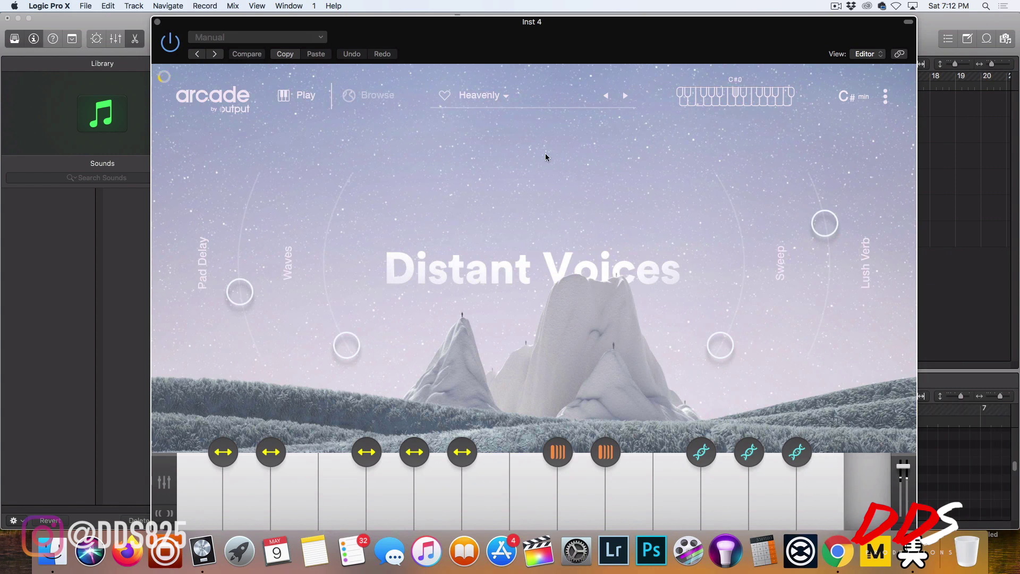
pyautogui.moveTo(237, 30); pyautogui.dragTo(149, 20)
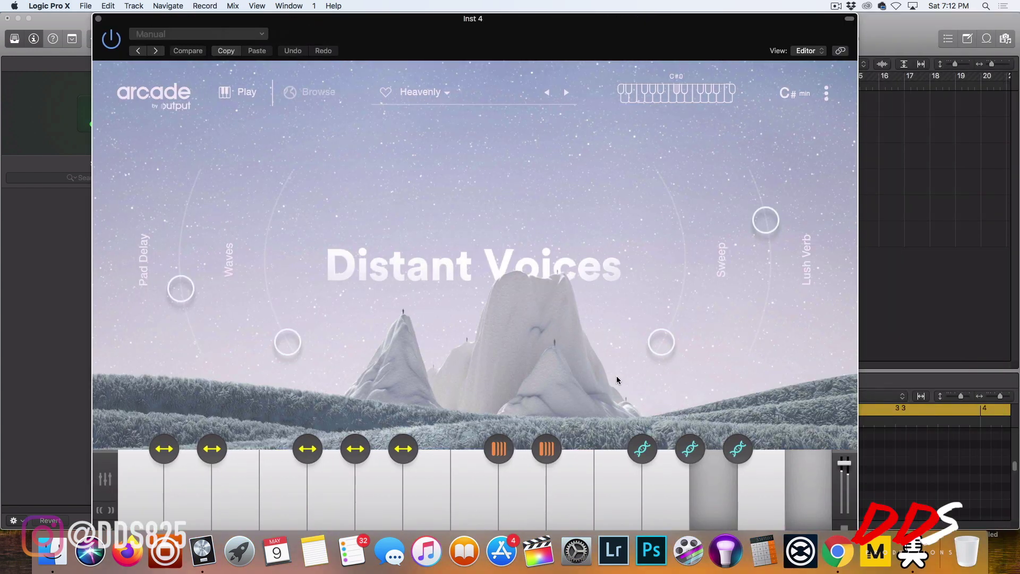
# Step: Load the Revelation kit from Arcade's Distant Voices line, audition it and check the session key
pyautogui.click(311, 92)
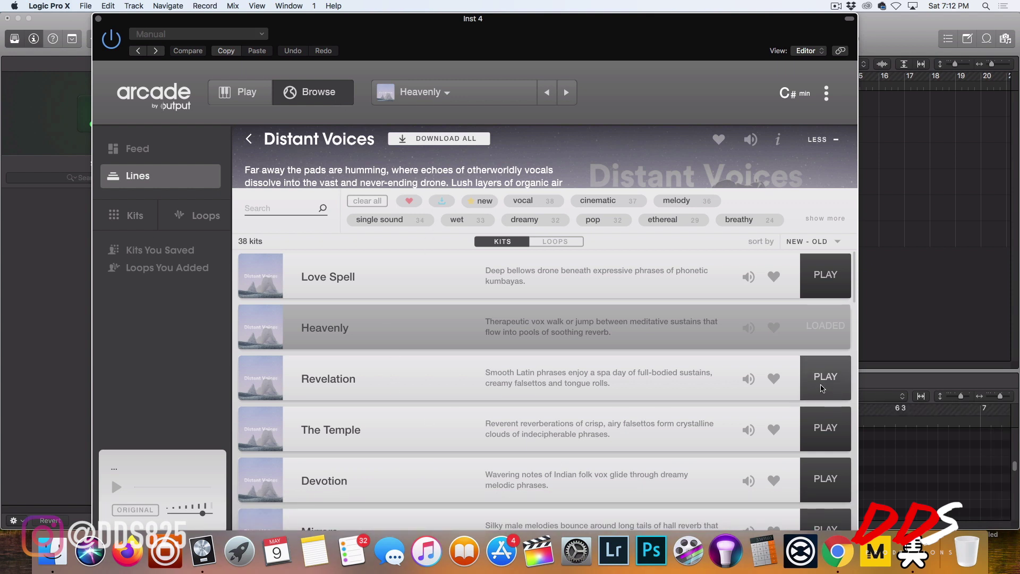
pyautogui.click(822, 387)
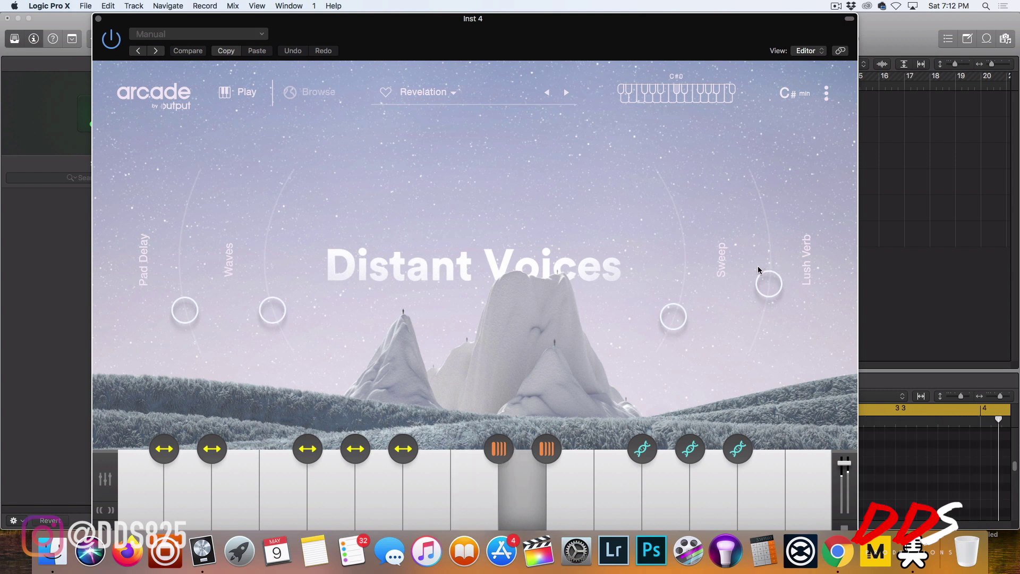
pyautogui.click(795, 94)
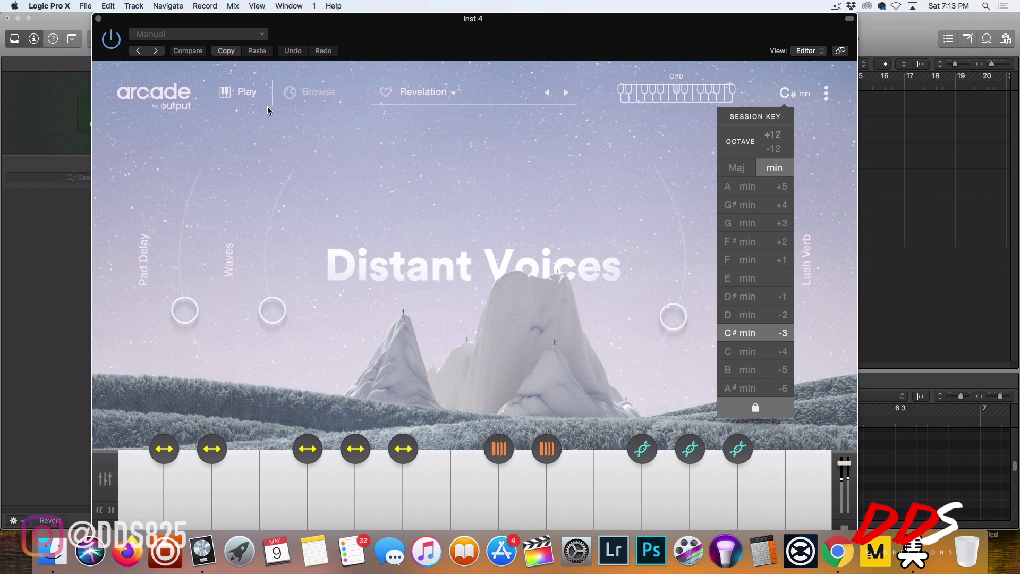
# Step: Load the Seance kit from the Distant Voices line and audition its vocal phrases against the beat
pyautogui.click(289, 96)
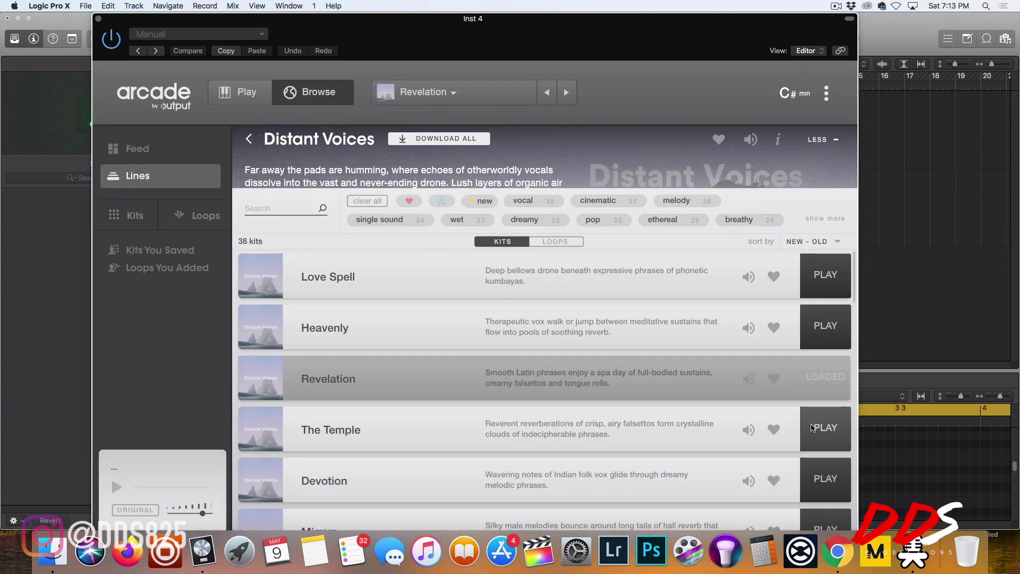
pyautogui.scroll(-5, 730, 434)
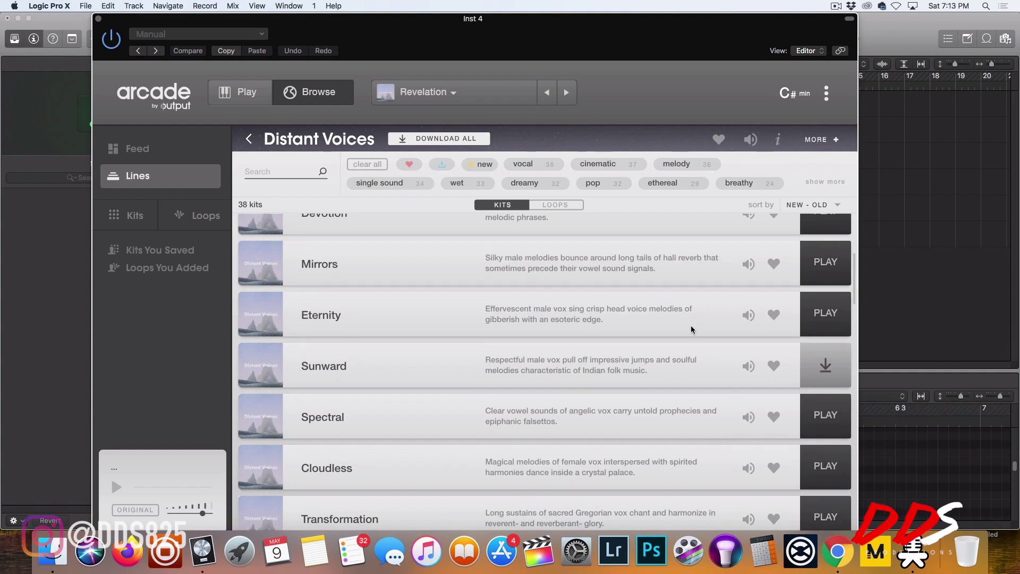
pyautogui.scroll(-5, 724, 396)
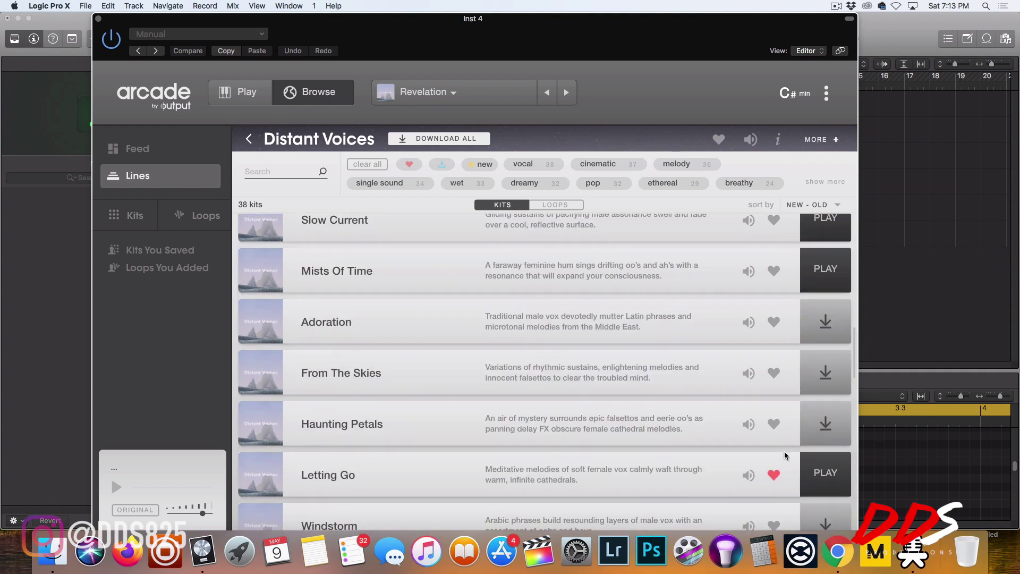
pyautogui.scroll(-5, 777, 450)
pyautogui.scroll(8, 836, 445)
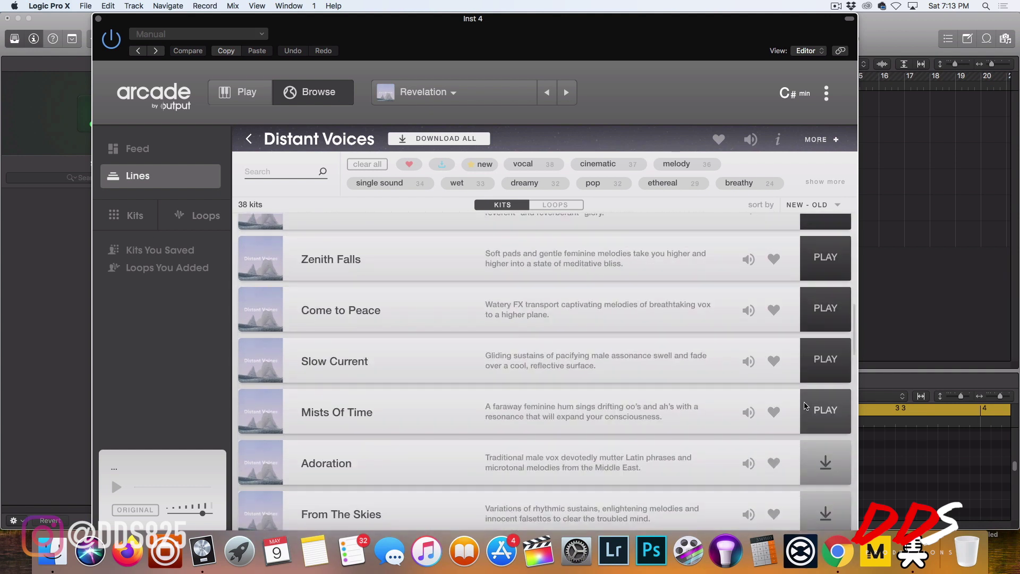
pyautogui.scroll(-5, 836, 446)
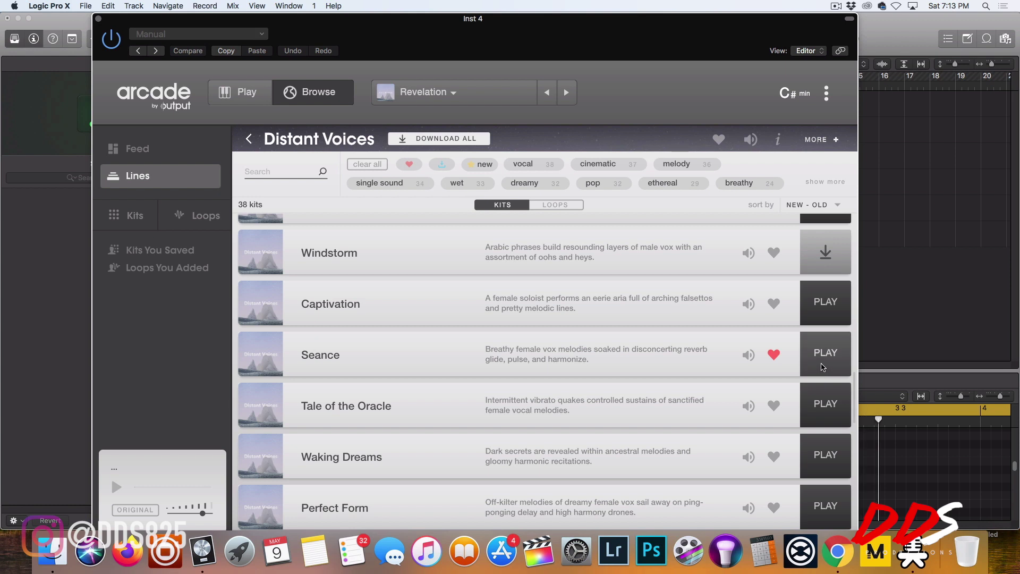
pyautogui.click(823, 366)
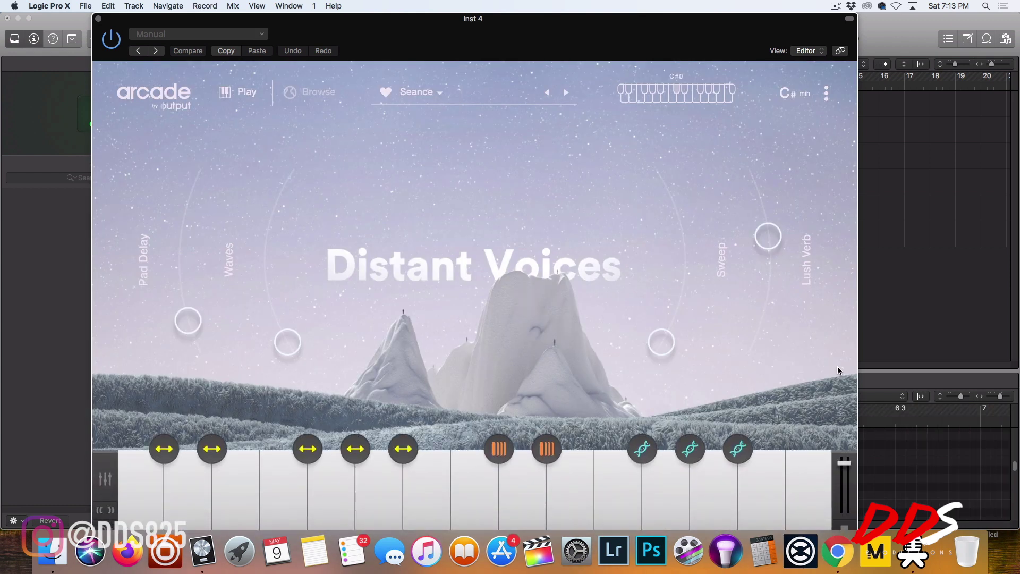
pyautogui.press('space')
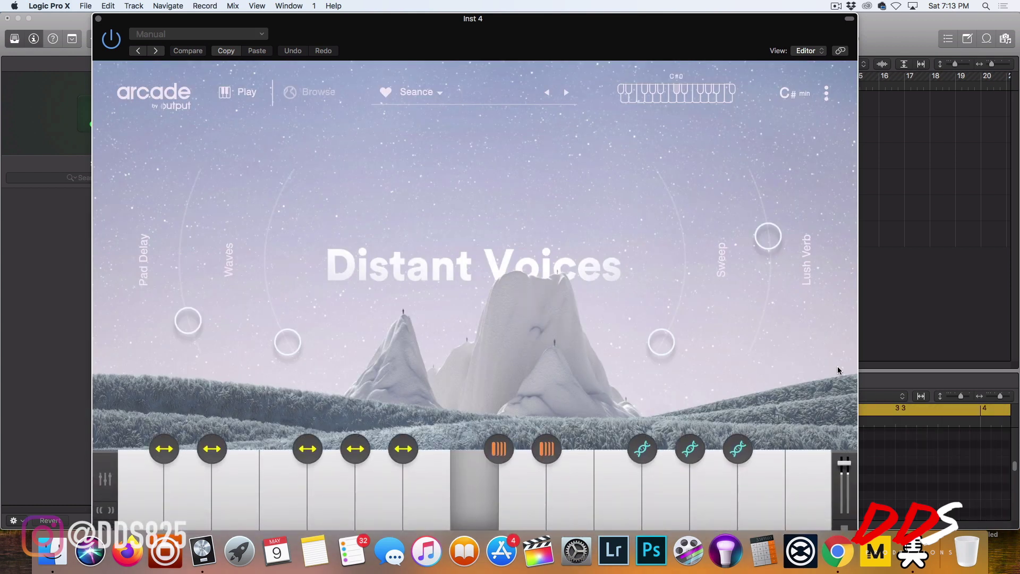
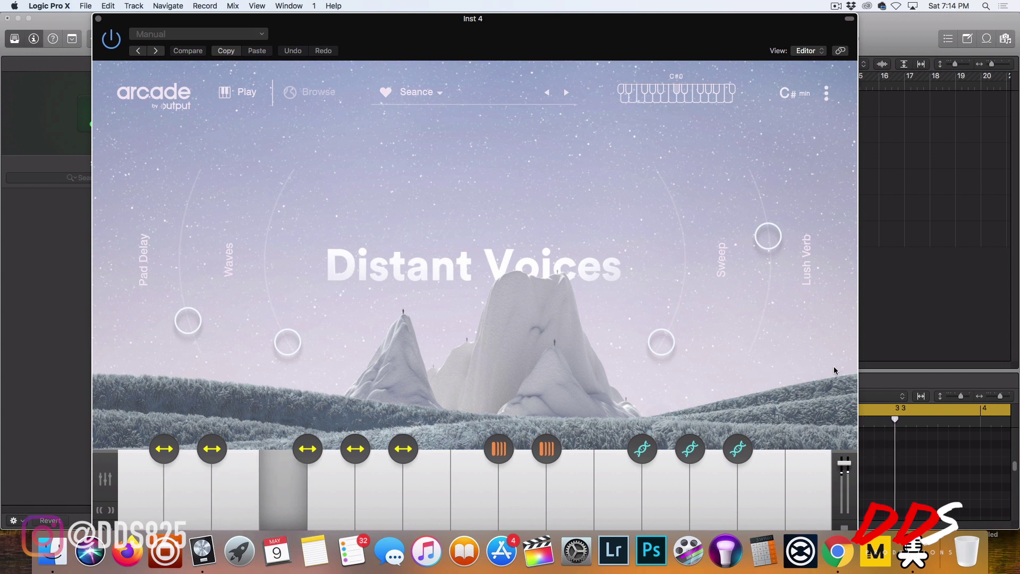
# Step: Load the Tale of the Oracle kit from the Distant Voices line and audition it
pyautogui.click(298, 95)
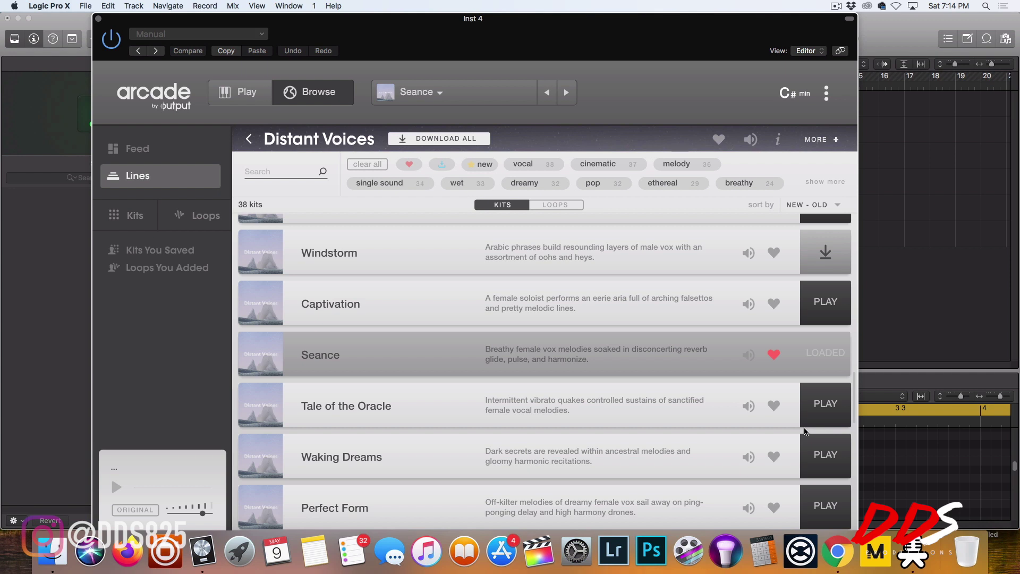
pyautogui.click(818, 407)
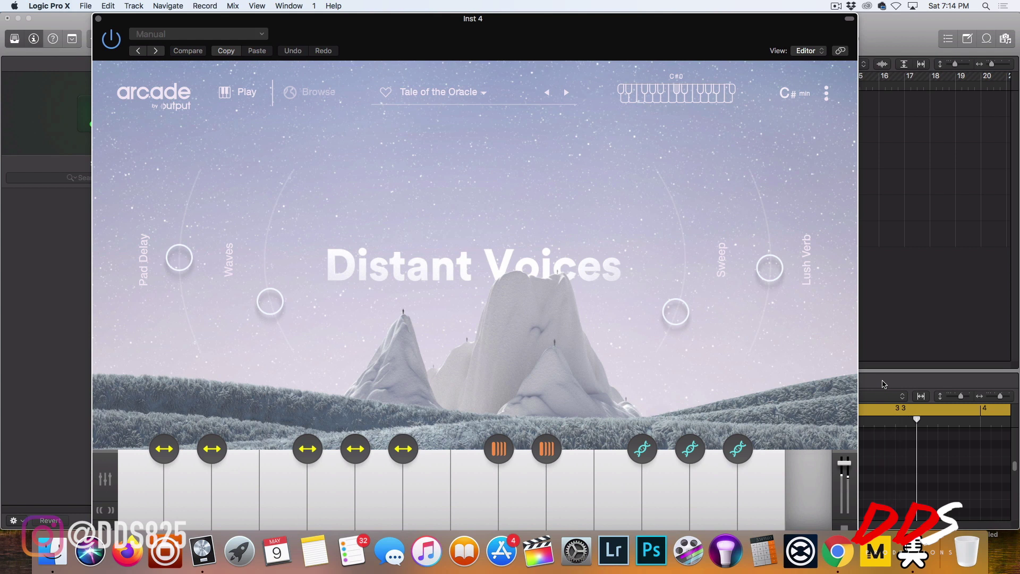
# Step: Download and load the Epiphanies kit, audition it and raise its Sirens and Air macros
pyautogui.click(332, 88)
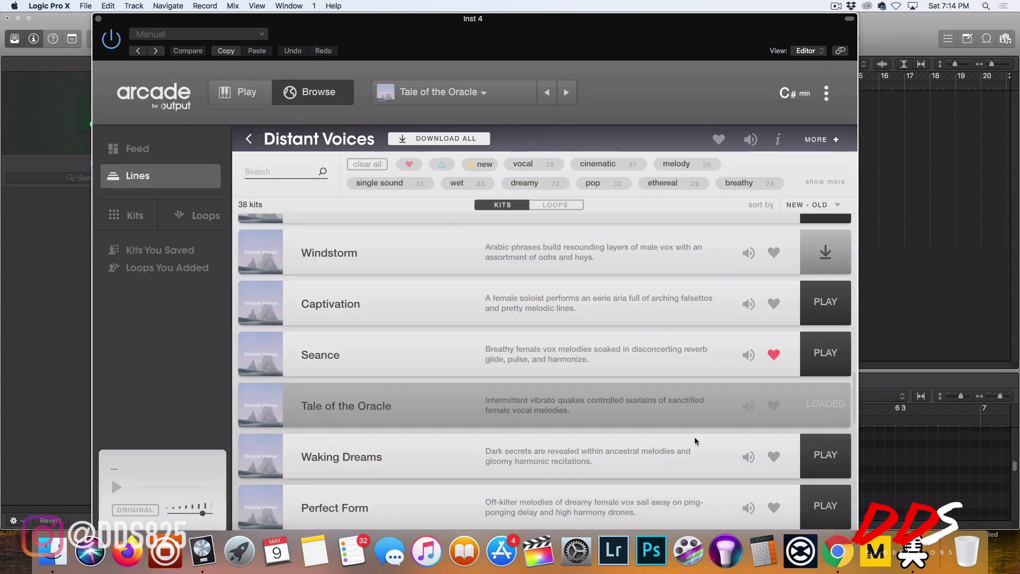
pyautogui.scroll(-5, 693, 442)
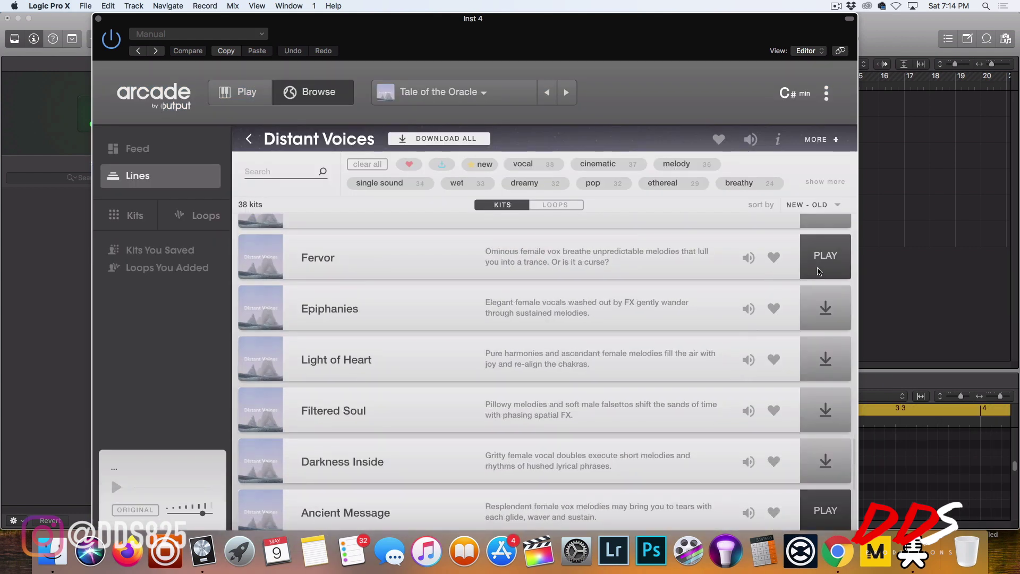
pyautogui.click(821, 310)
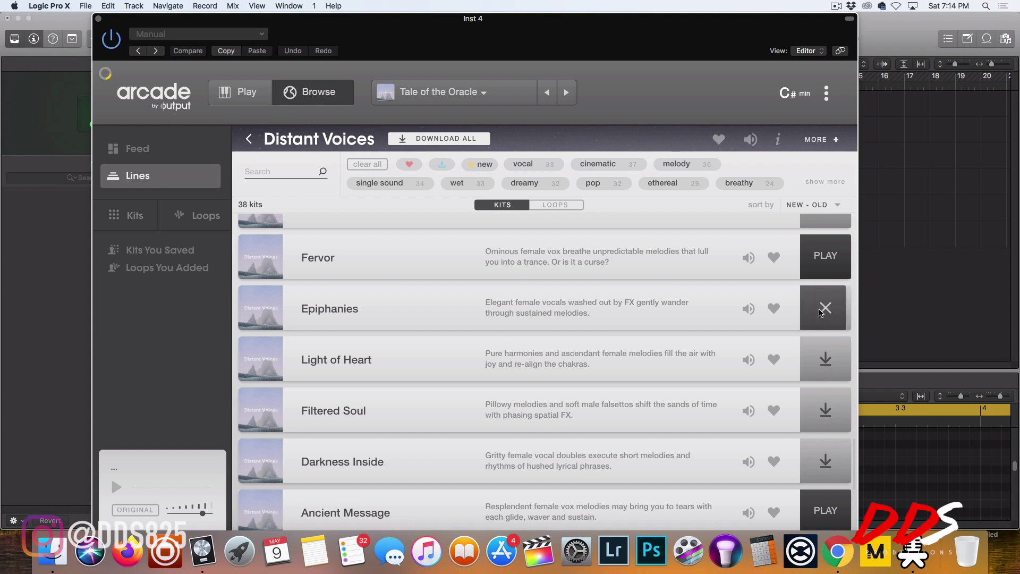
pyautogui.click(821, 311)
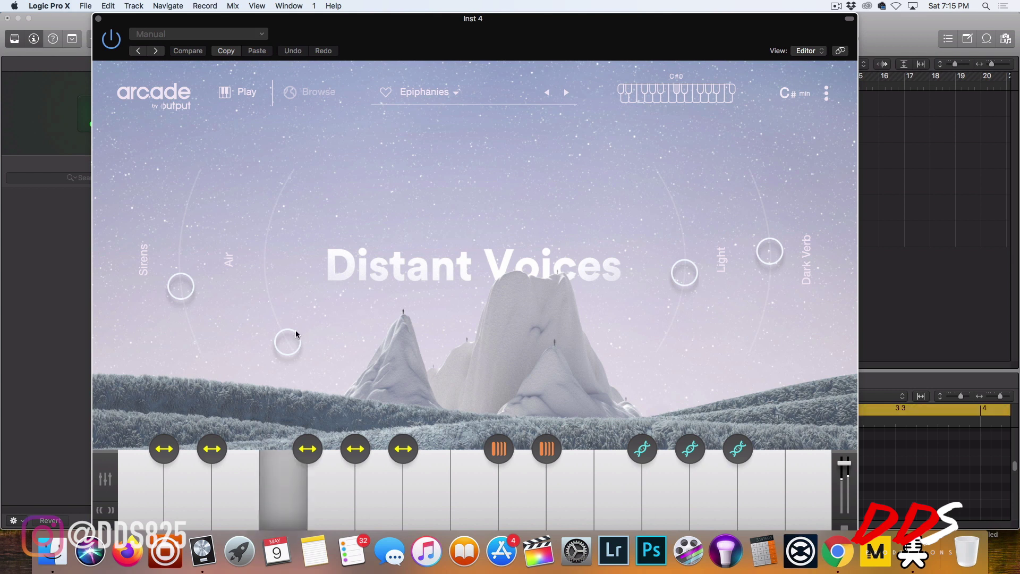
pyautogui.moveTo(296, 334); pyautogui.dragTo(272, 237)
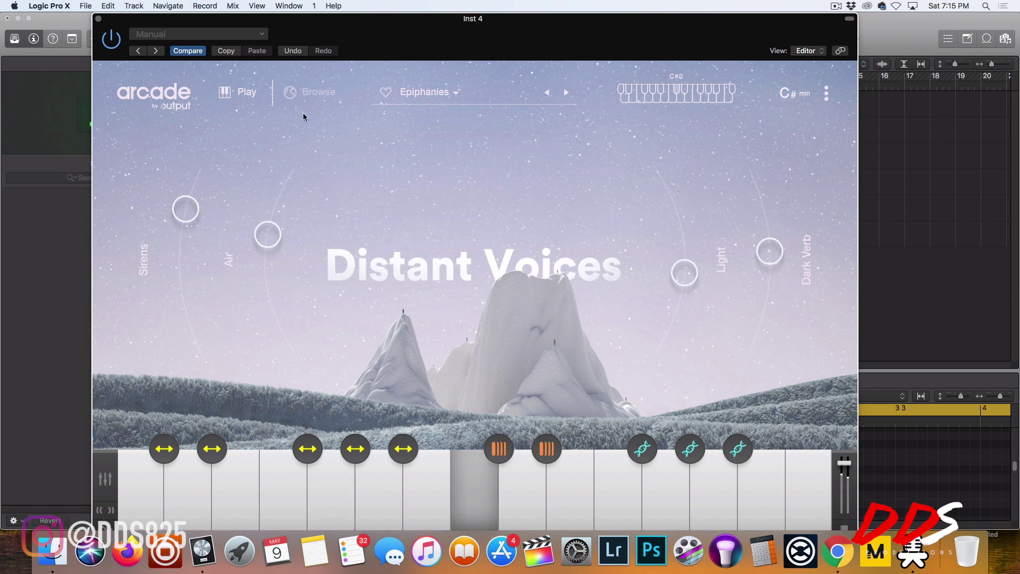
# Step: Download the Filtered Soul kit from the Distant Voices line and close the Arcade window
pyautogui.click(313, 94)
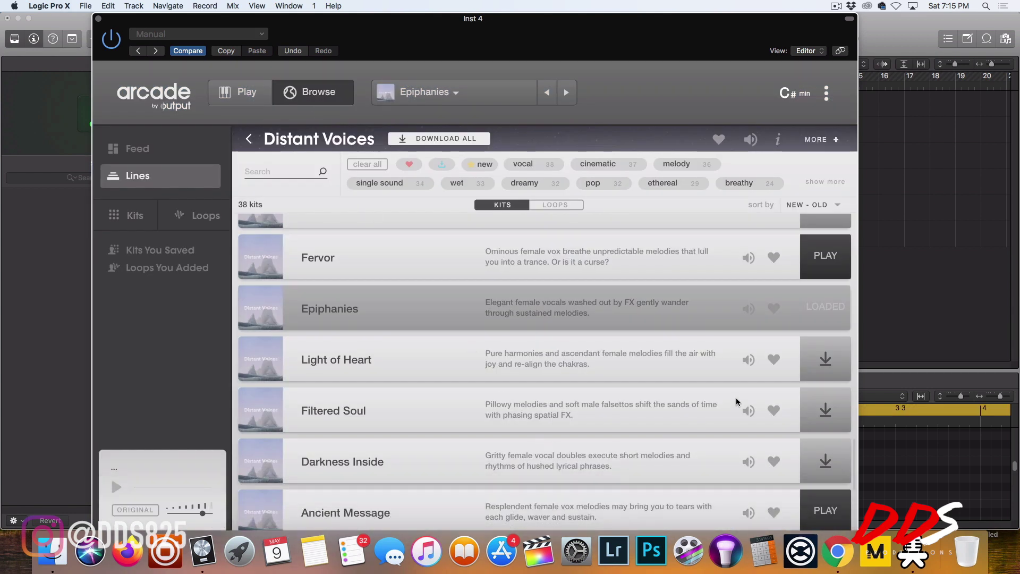
pyautogui.click(831, 413)
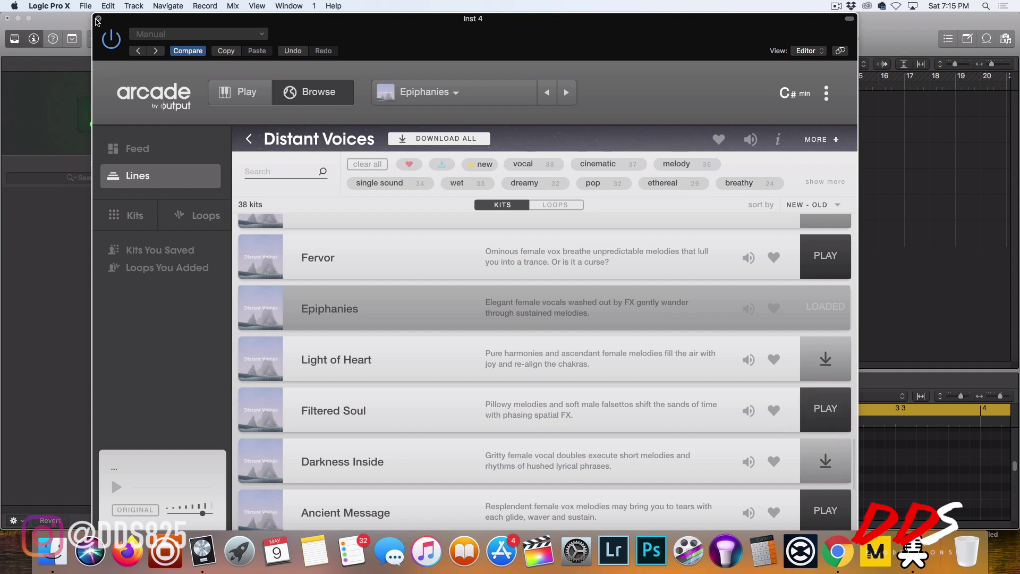
pyautogui.click(98, 18)
pyautogui.click(367, 187)
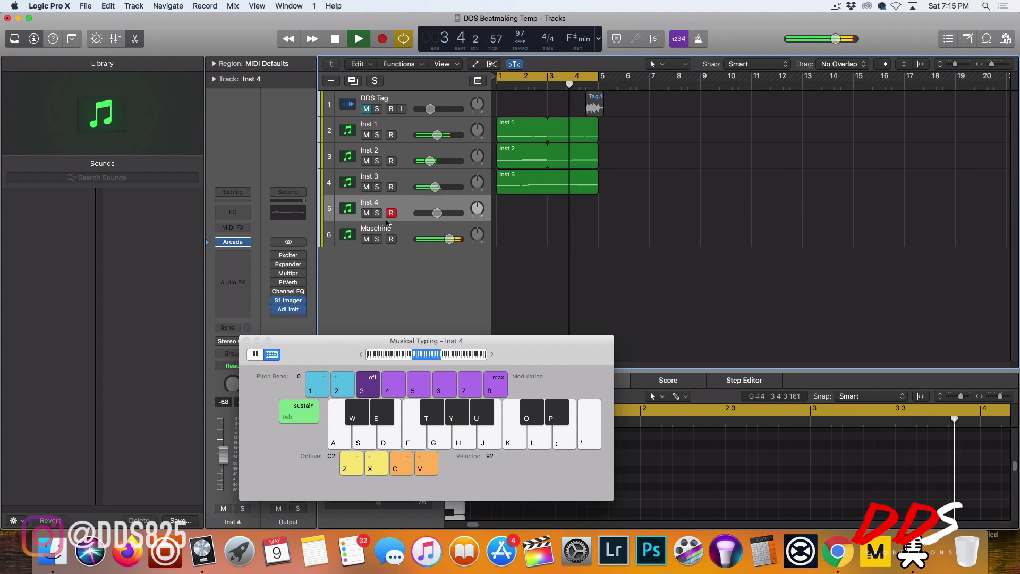
# Step: Reopen Arcade on the Inst 4 track, load the Filtered Soul kit and audition it against the beat
pyautogui.moveTo(241, 243)
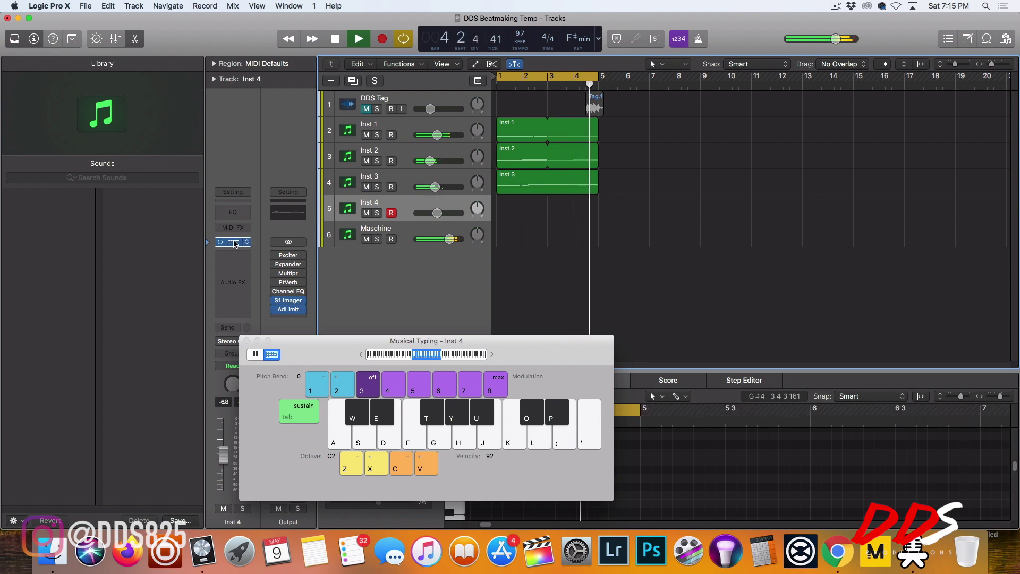
pyautogui.click(232, 243)
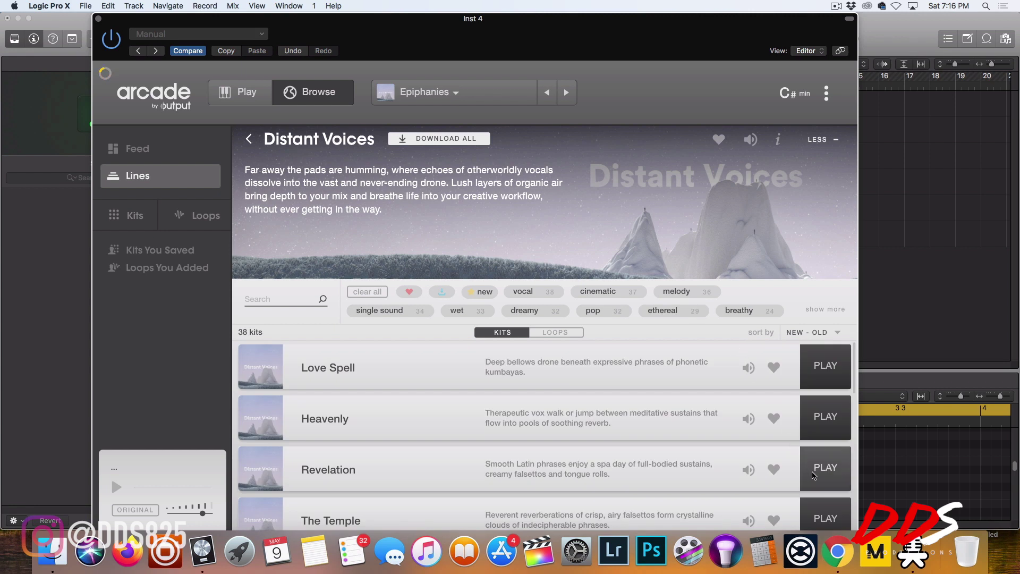
pyautogui.scroll(-15, 761, 467)
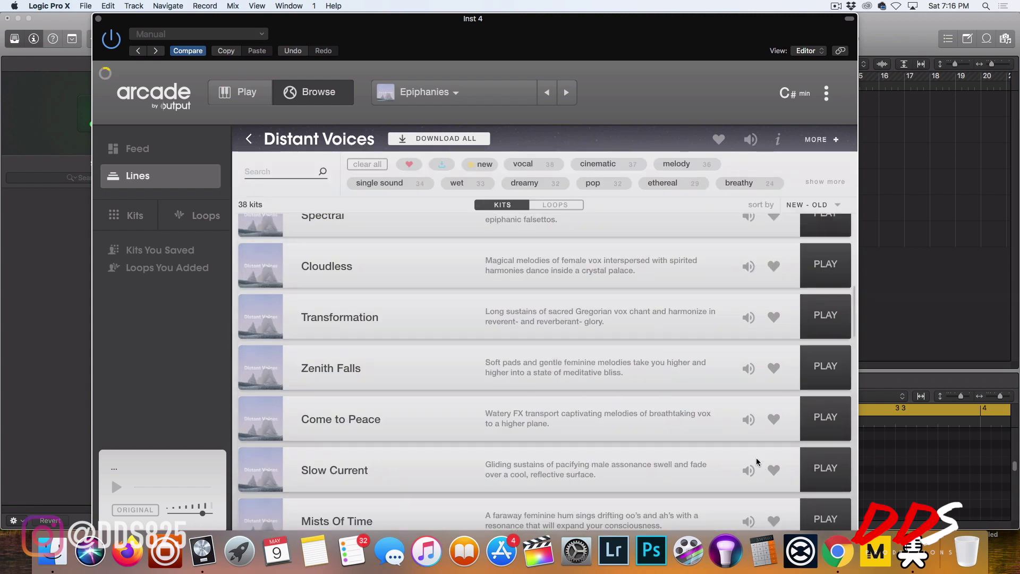
pyautogui.scroll(-5, 743, 445)
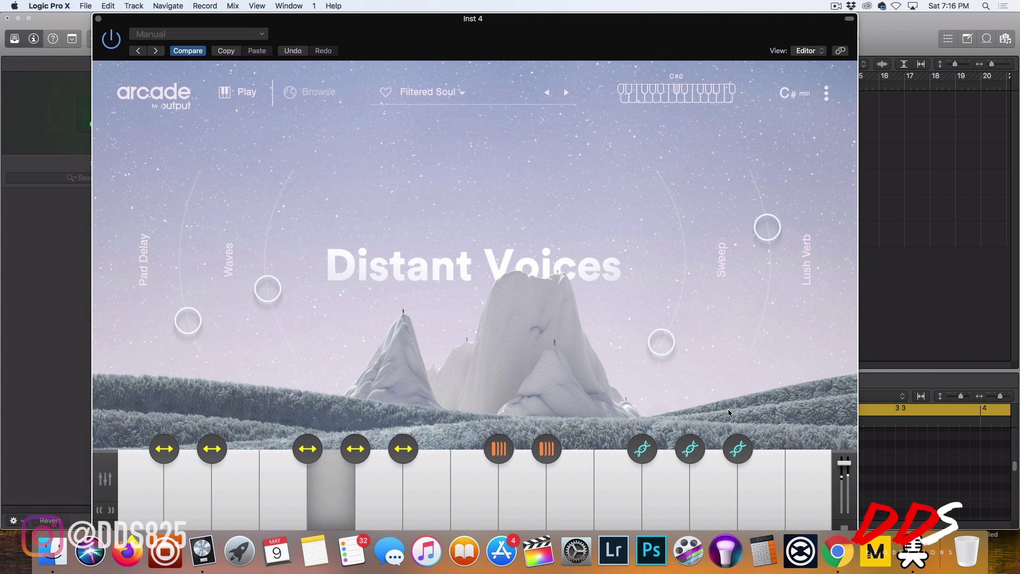
pyautogui.press('space')
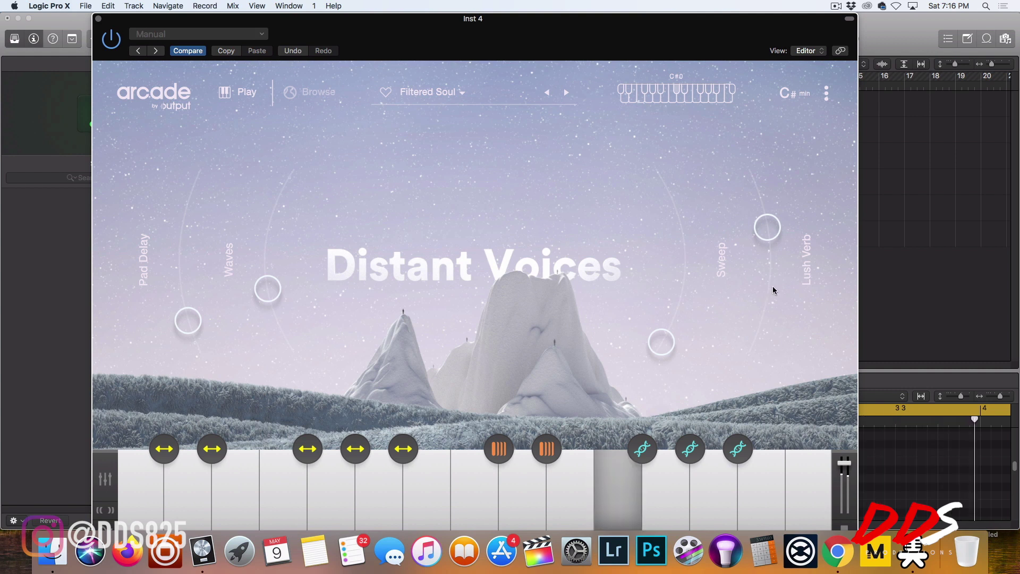
# Step: Check the session key, mark the Filtered Soul kit as a favourite and close the Arcade window
pyautogui.click(789, 93)
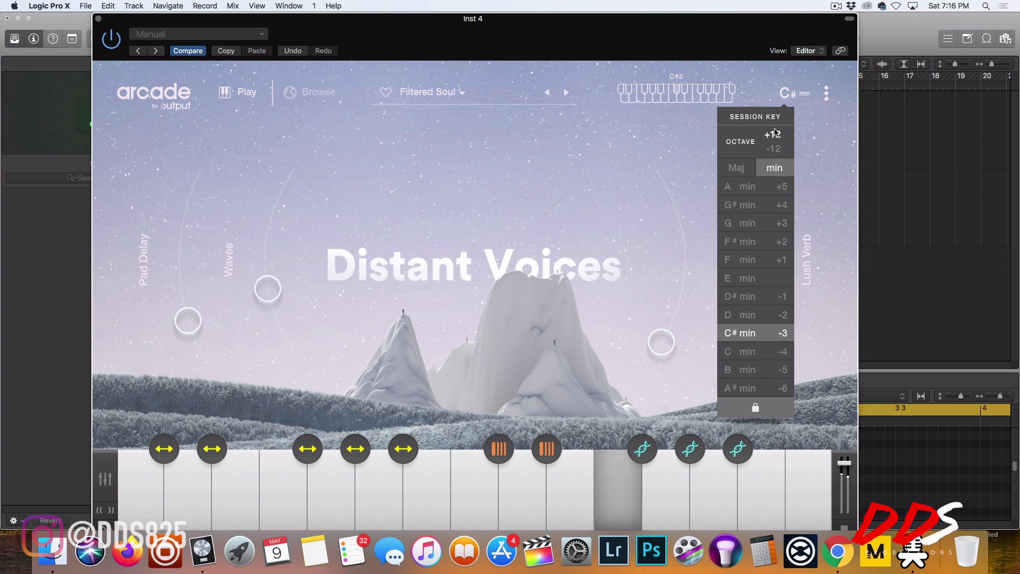
pyautogui.click(382, 94)
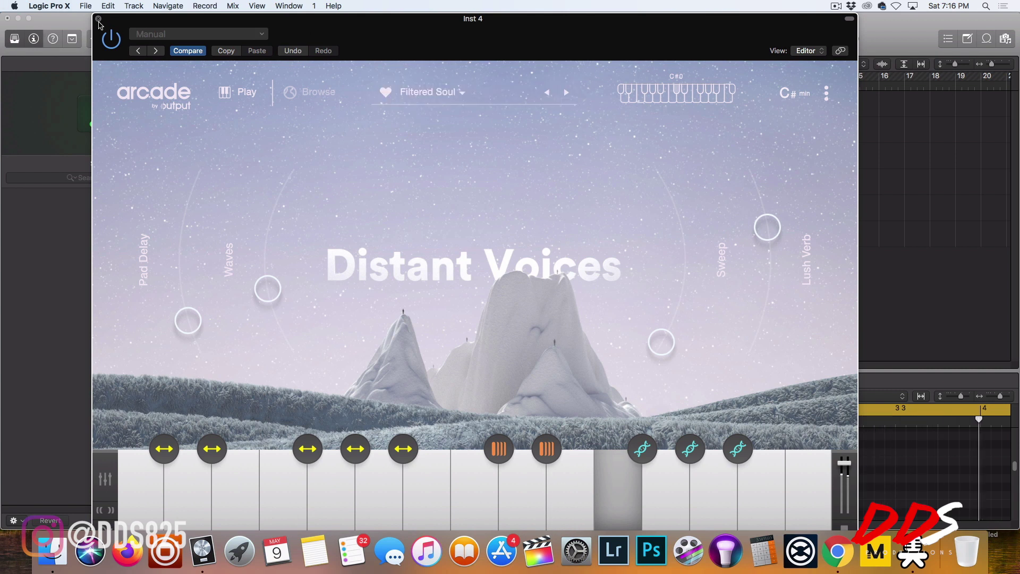
pyautogui.click(98, 18)
# Step: Record an Arcade vocal part on the Inst 4 track over the four-bar cycle, playing the highest Musical Typing note at octave C2
pyautogui.click(342, 38)
pyautogui.click(383, 39)
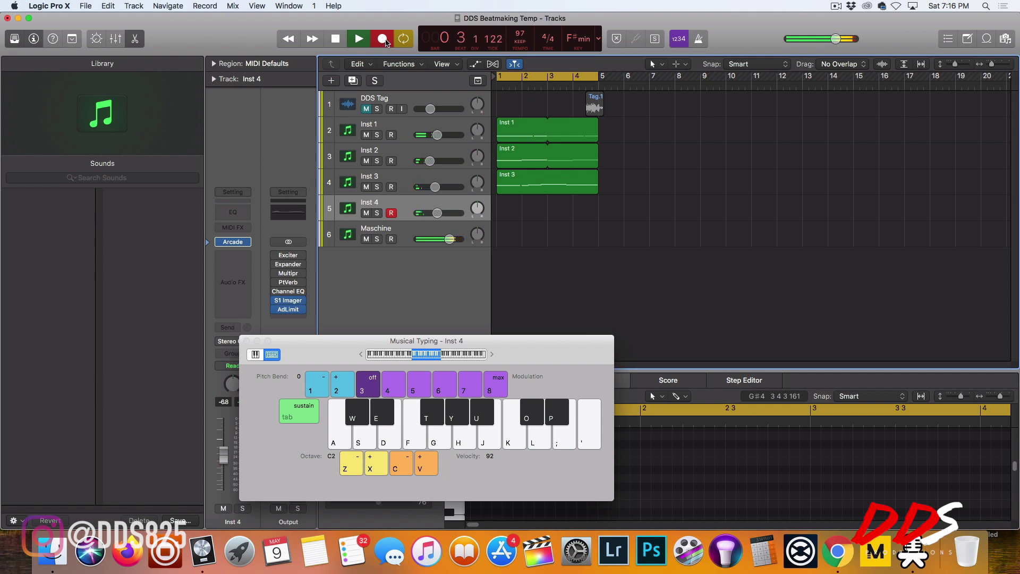
pyautogui.press("'")
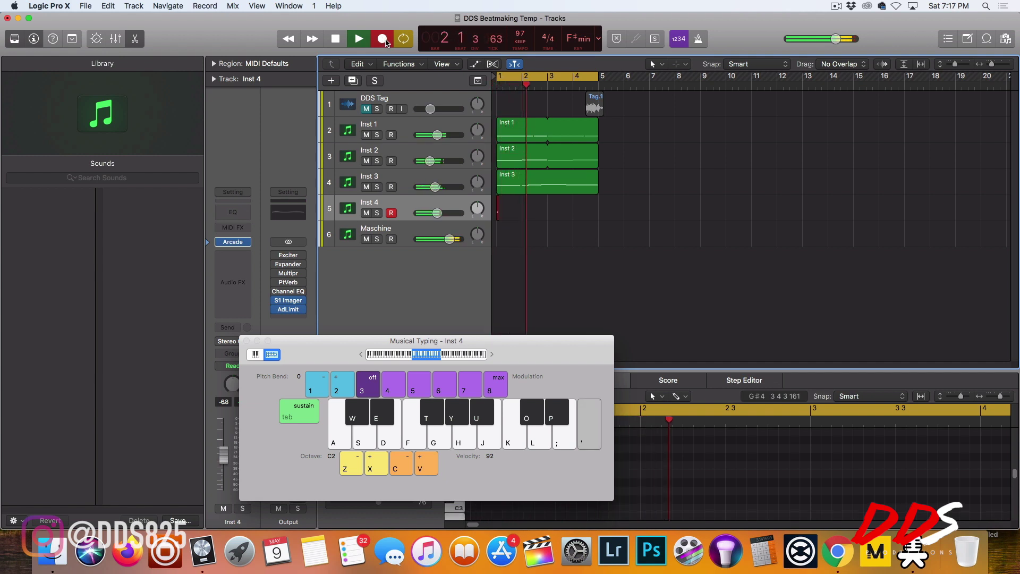
pyautogui.press("'")
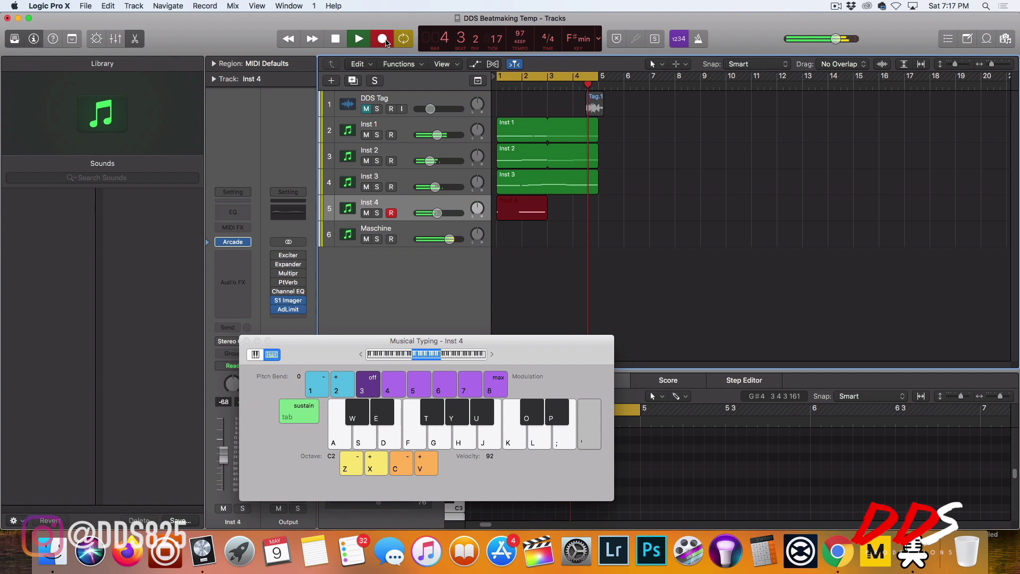
pyautogui.press('space')
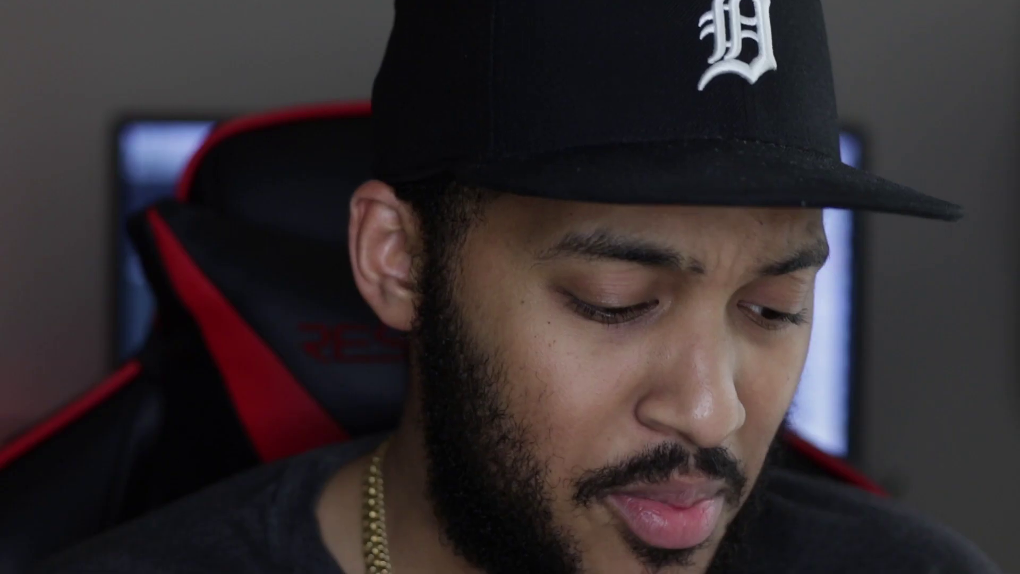